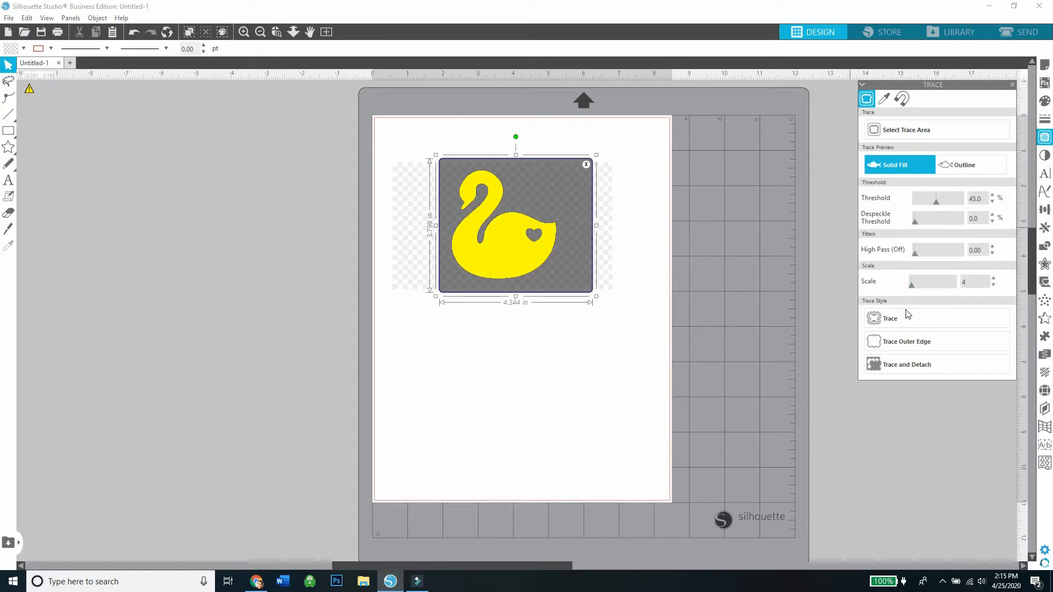
Trace the swan image into cut lines, move the original picture off the page and delete it.
{"action": "left_click", "coordinate": [905, 318]}
{"action": "left_click_drag", "start_coordinate": [533, 305], "coordinate": [299, 343]}
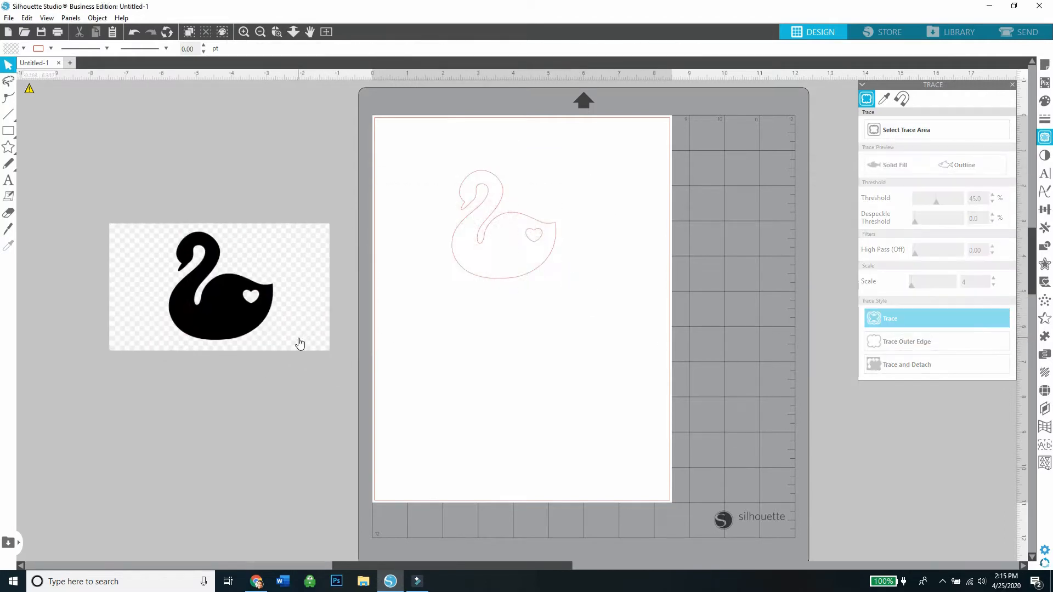
{"action": "right_click", "coordinate": [298, 343]}
{"action": "left_click", "coordinate": [340, 157]}
Release the traced swan's compound path and move the heart cutout from the tail to the swan's chest.
{"action": "left_click", "coordinate": [485, 219]}
{"action": "right_click", "coordinate": [485, 216]}
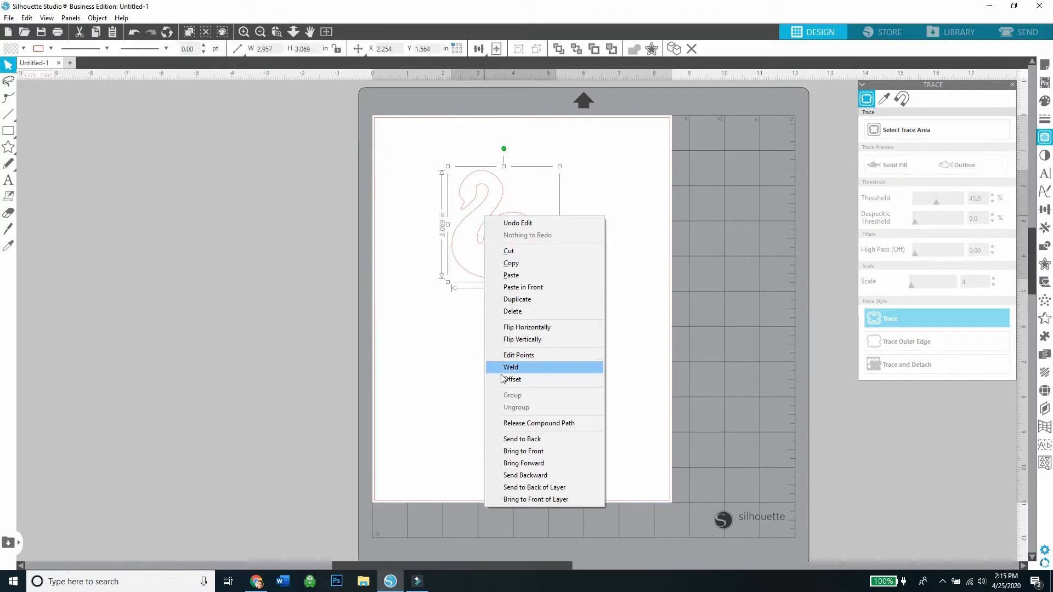
{"action": "left_click", "coordinate": [507, 421]}
{"action": "left_click", "coordinate": [510, 385]}
{"action": "left_click_drag", "start_coordinate": [535, 240], "coordinate": [475, 256]}
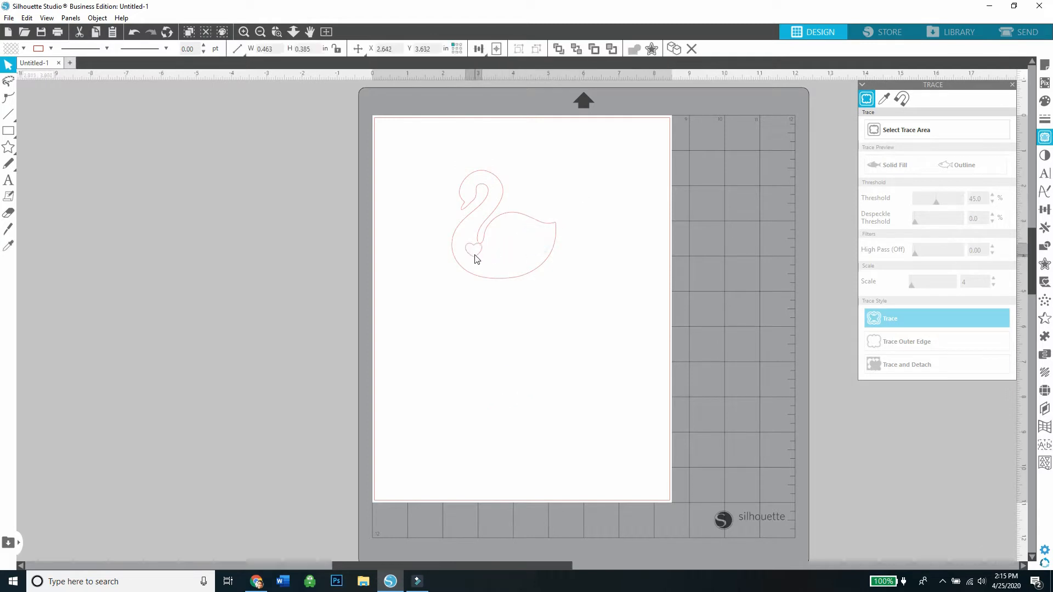
{"action": "left_click", "coordinate": [469, 252]}
Group the heart with the swan outline.
{"action": "left_click", "coordinate": [416, 215]}
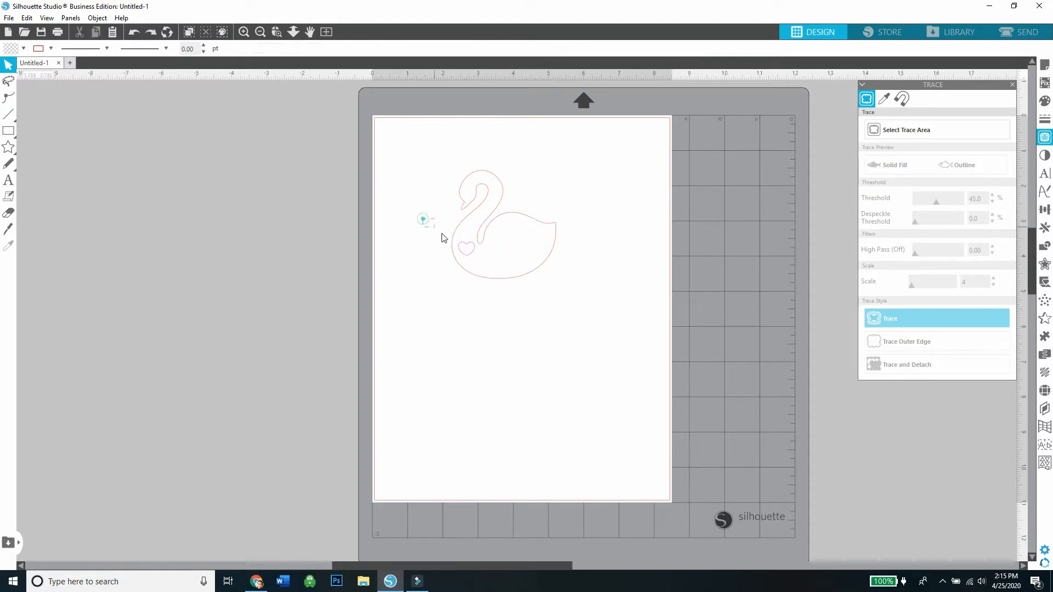
{"action": "right_click", "coordinate": [477, 262]}
{"action": "left_click", "coordinate": [501, 439]}
{"action": "left_click", "coordinate": [62, 202]}
Add the text "Thank you for celebrating the mother to be and her little sweet pea!" beside the page.
{"action": "left_click", "coordinate": [14, 183]}
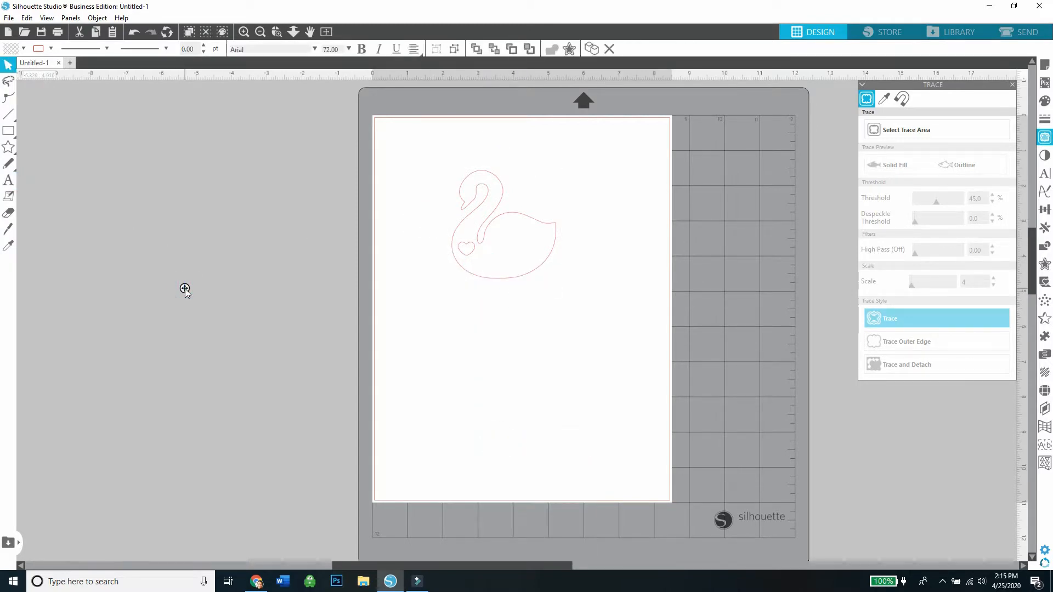
{"action": "left_click", "coordinate": [185, 289]}
{"action": "type", "text": "Thank you "}
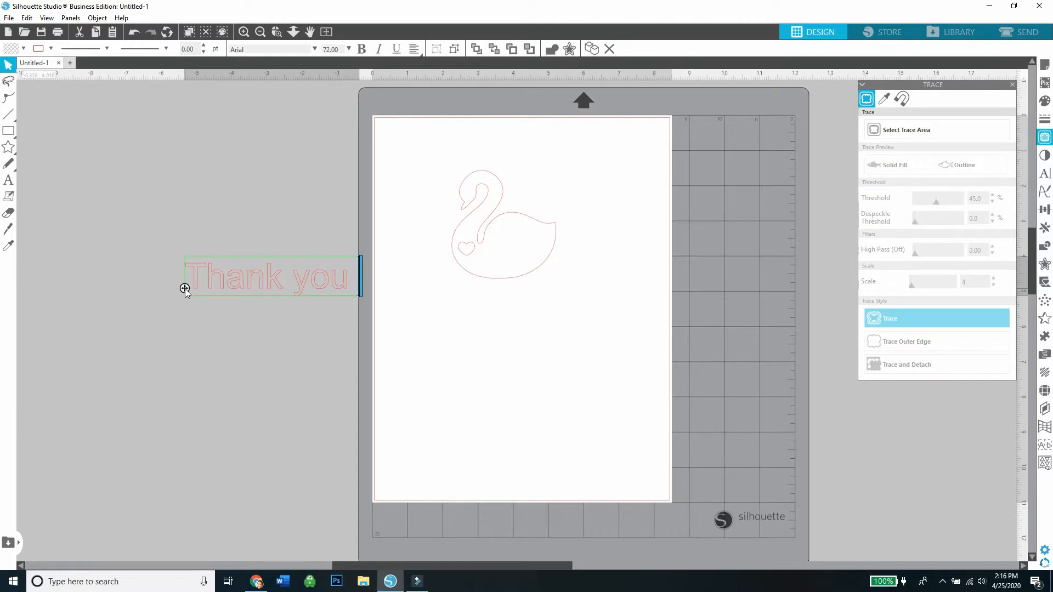
{"action": "type", "text": "for cele"}
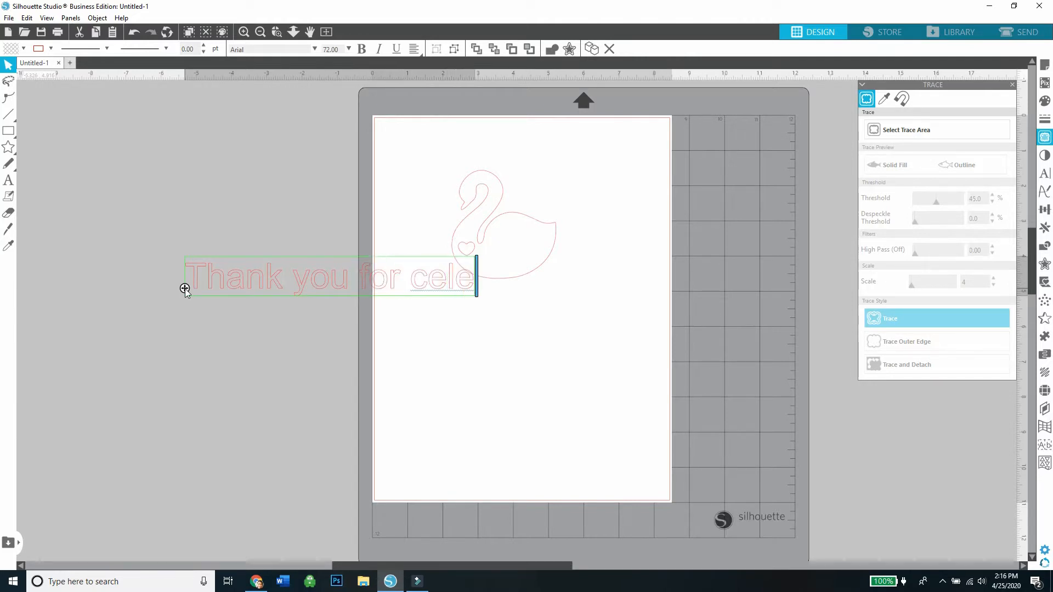
{"action": "type", "text": "brating"}
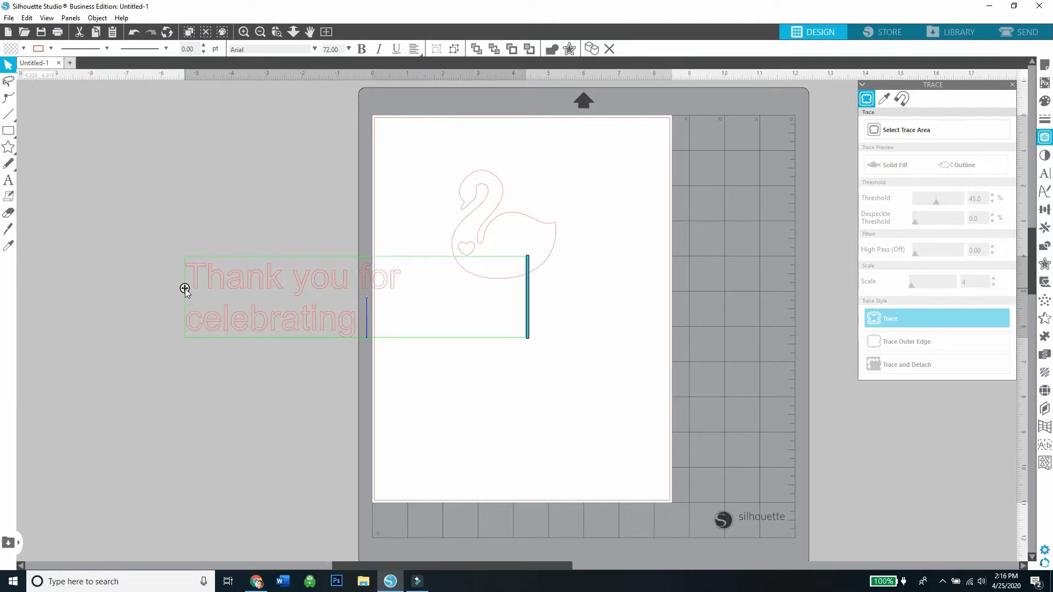
{"action": "type", "text": " the mother"}
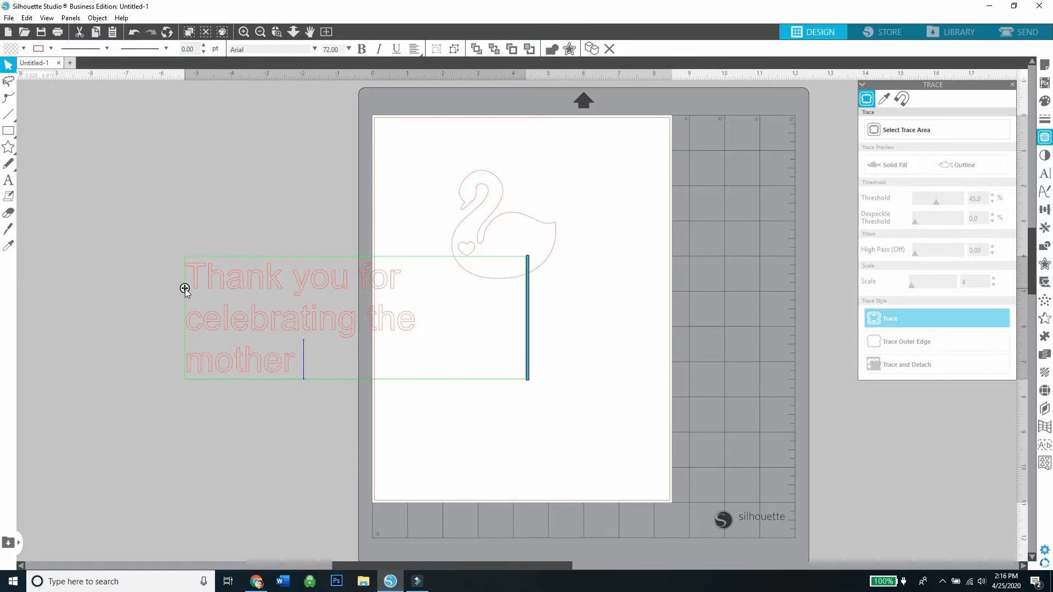
{"action": "type", "text": " to be and"}
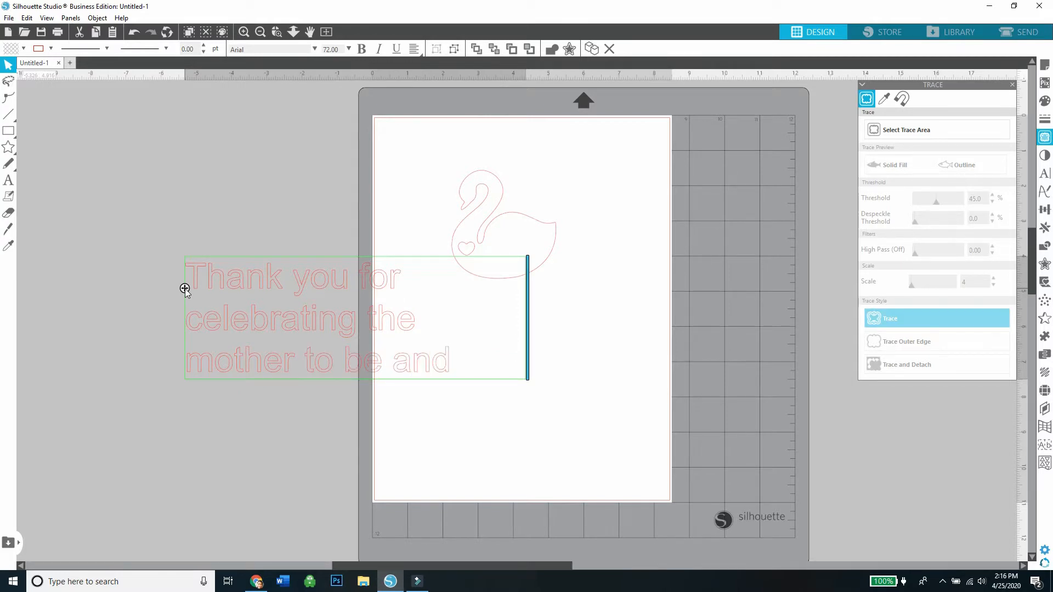
{"action": "type", "text": " her"}
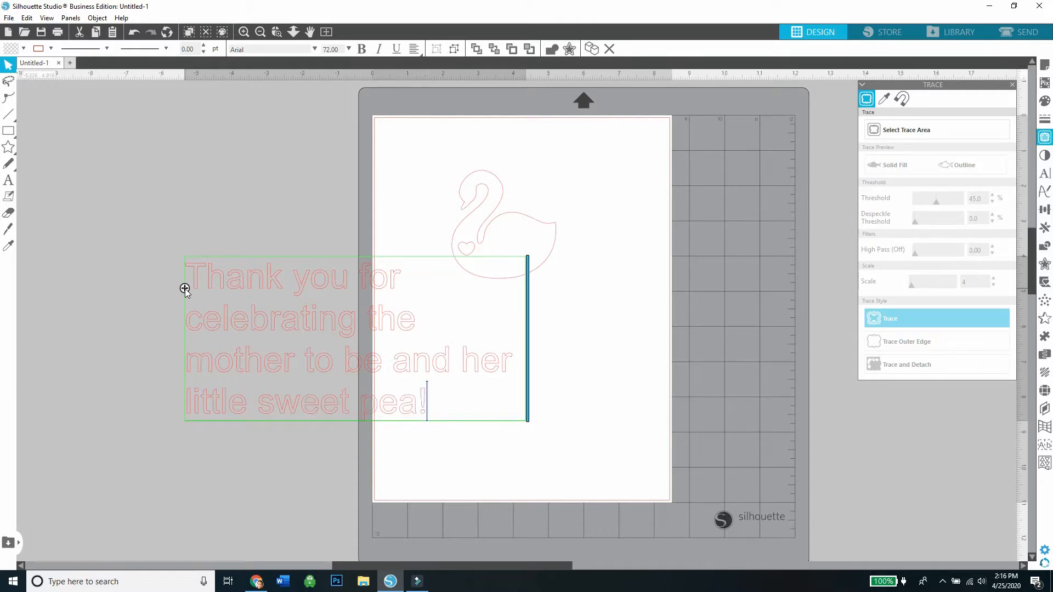
Set the font of the whole thank-you message to Gabriola.
{"action": "key", "text": "ctrl+a"}
{"action": "left_click", "coordinate": [1044, 174]}
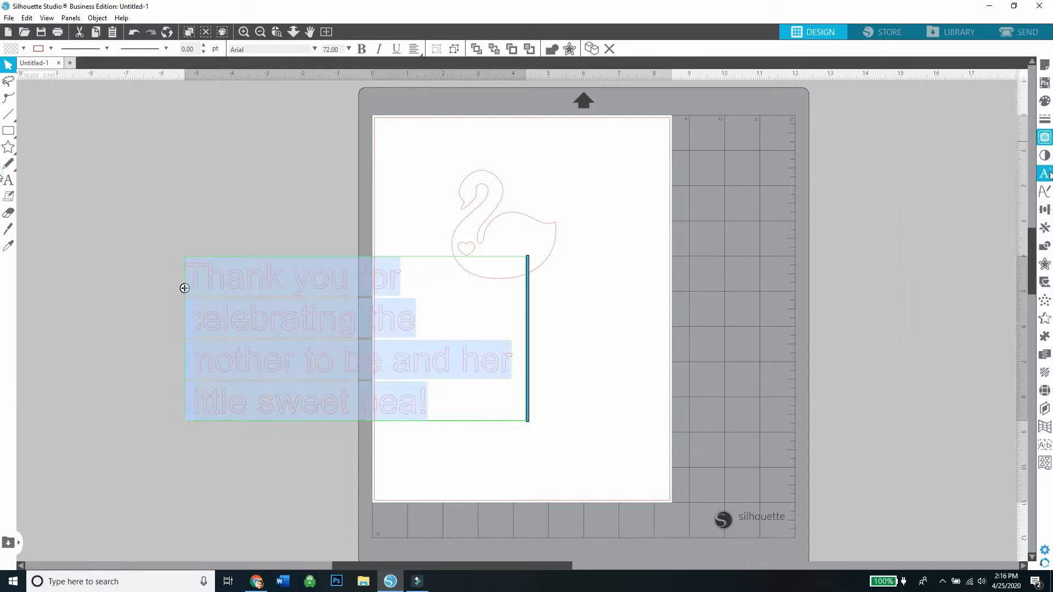
{"action": "left_click_drag", "start_coordinate": [1007, 147], "coordinate": [1008, 151]}
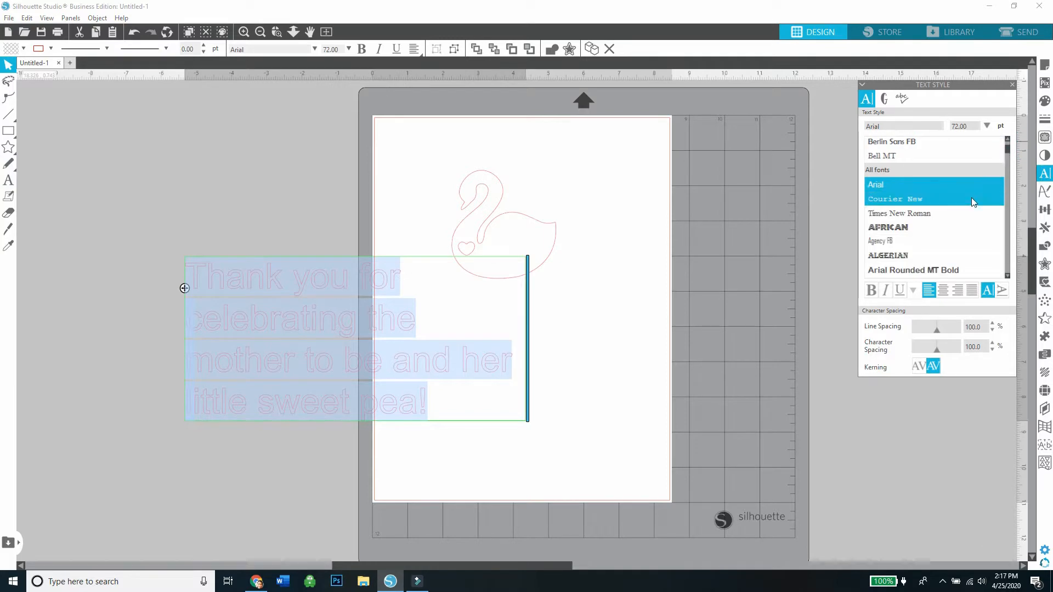
{"action": "left_click", "coordinate": [971, 198]}
{"action": "key", "text": "Down"}
{"action": "key", "text": "Down"}
{"action": "key", "text": "Down"}
{"action": "key", "text": "Down"}
{"action": "key", "text": "Down"}
{"action": "key", "text": "Down"}
{"action": "key", "text": "Down"}
{"action": "key", "text": "Down"}
{"action": "key", "text": "Down"}
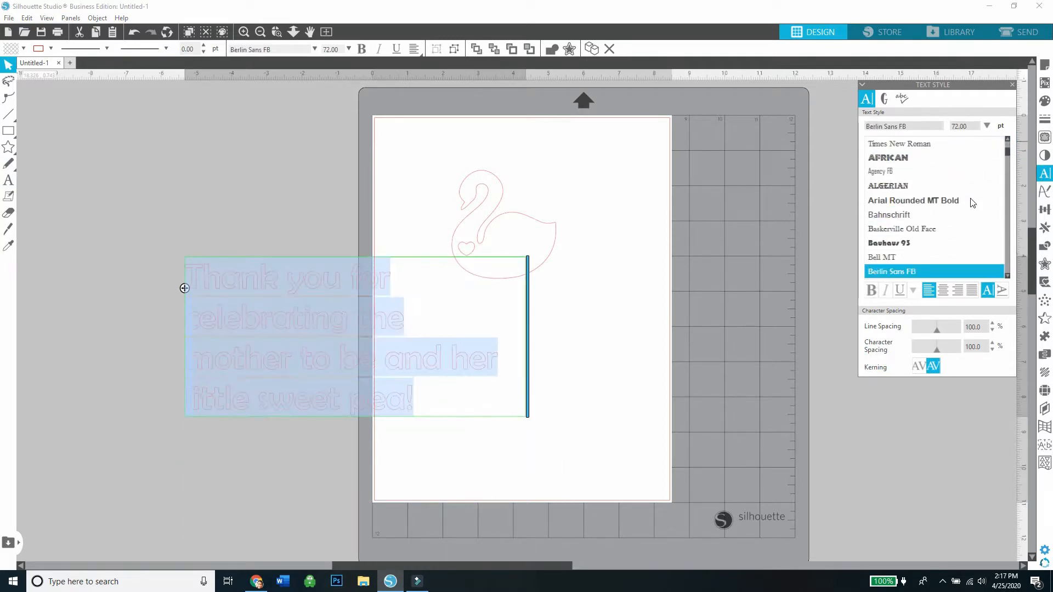
{"action": "key", "text": "Down"}
{"action": "scroll", "coordinate": [958, 213], "scroll_direction": "down", "scroll_amount": 15}
{"action": "left_click", "coordinate": [959, 212]}
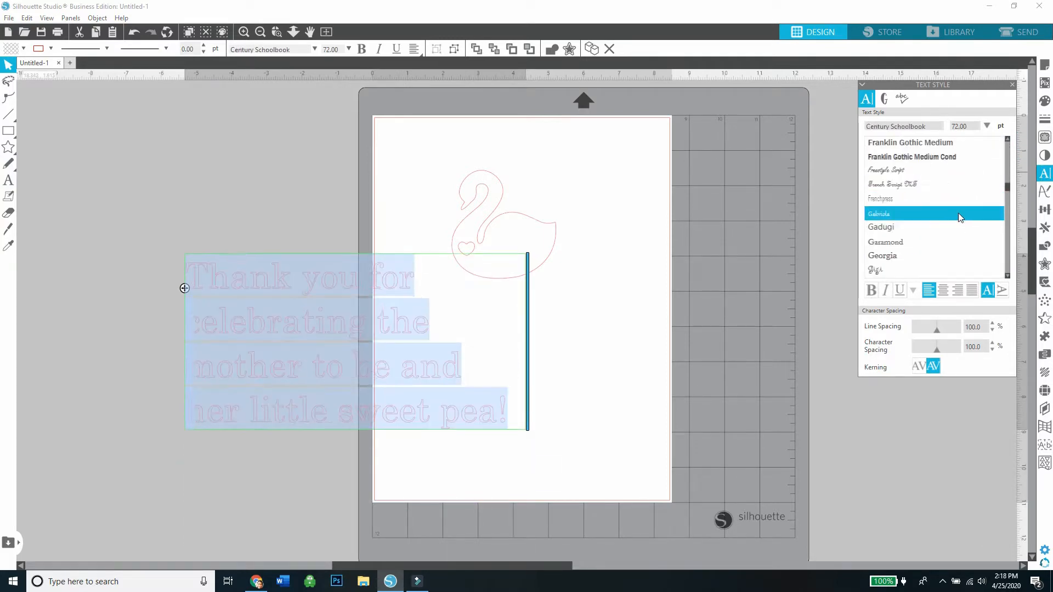
{"action": "left_click", "coordinate": [661, 394]}
Move the thank-you message onto the page below the swan.
{"action": "left_click", "coordinate": [395, 310]}
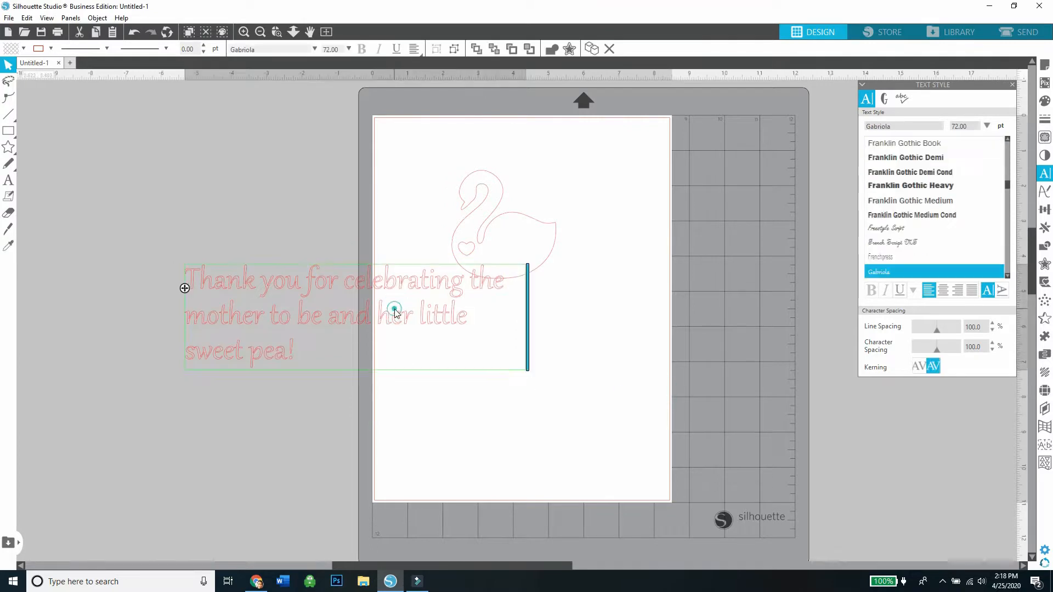
{"action": "left_click_drag", "start_coordinate": [339, 348], "coordinate": [175, 281]}
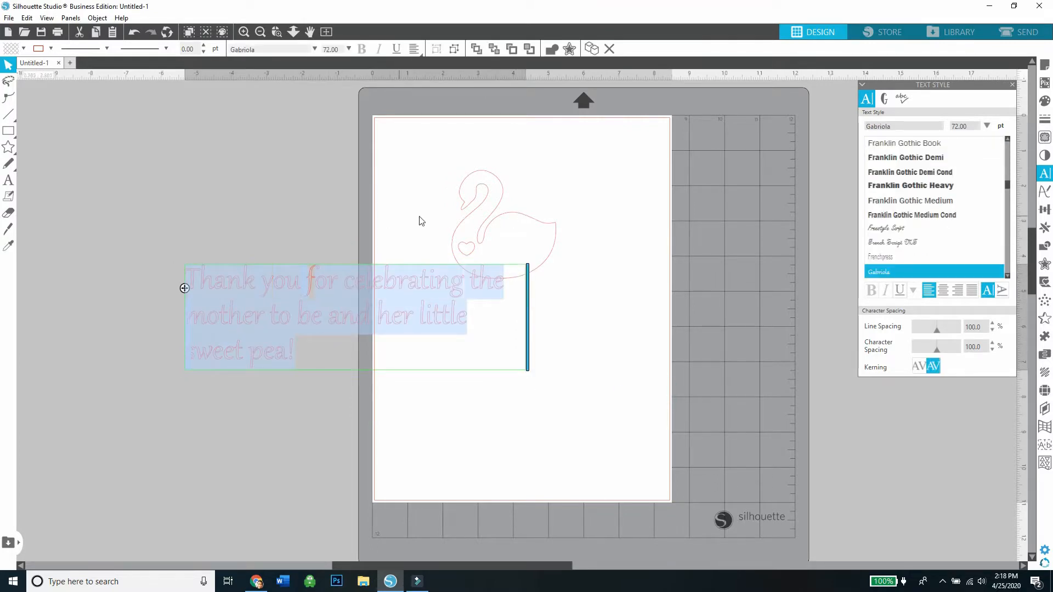
{"action": "left_click", "coordinate": [554, 358]}
{"action": "left_click_drag", "start_coordinate": [426, 329], "coordinate": [635, 363]}
{"action": "left_click", "coordinate": [622, 420]}
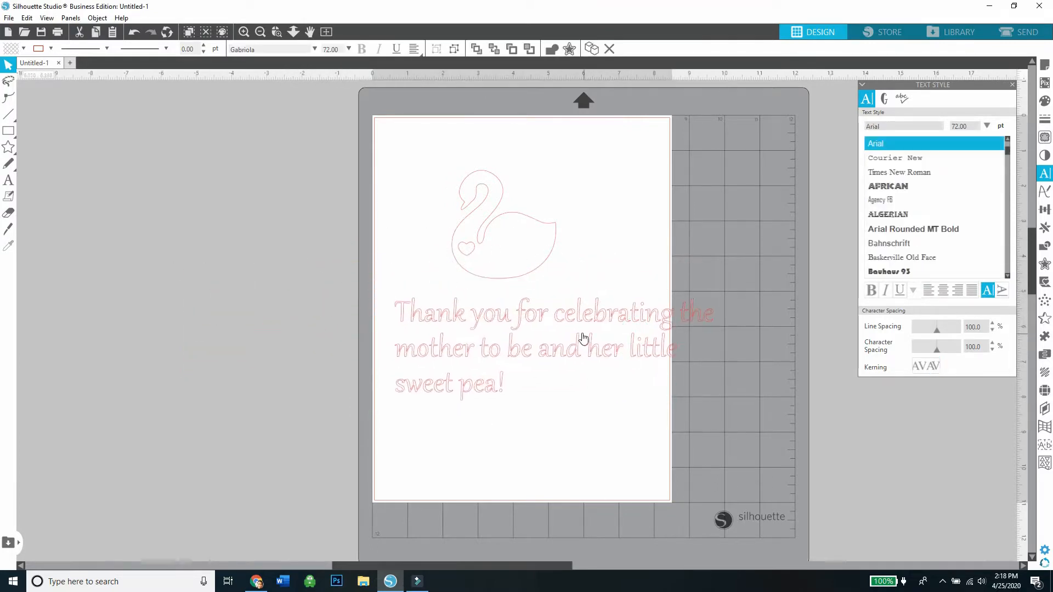
Break the message into four lines, with breaks after "Thank you", "celebrating the" and "and her".
{"action": "double_click", "coordinate": [550, 317]}
{"action": "left_click", "coordinate": [518, 317]}
{"action": "key", "text": "Return"}
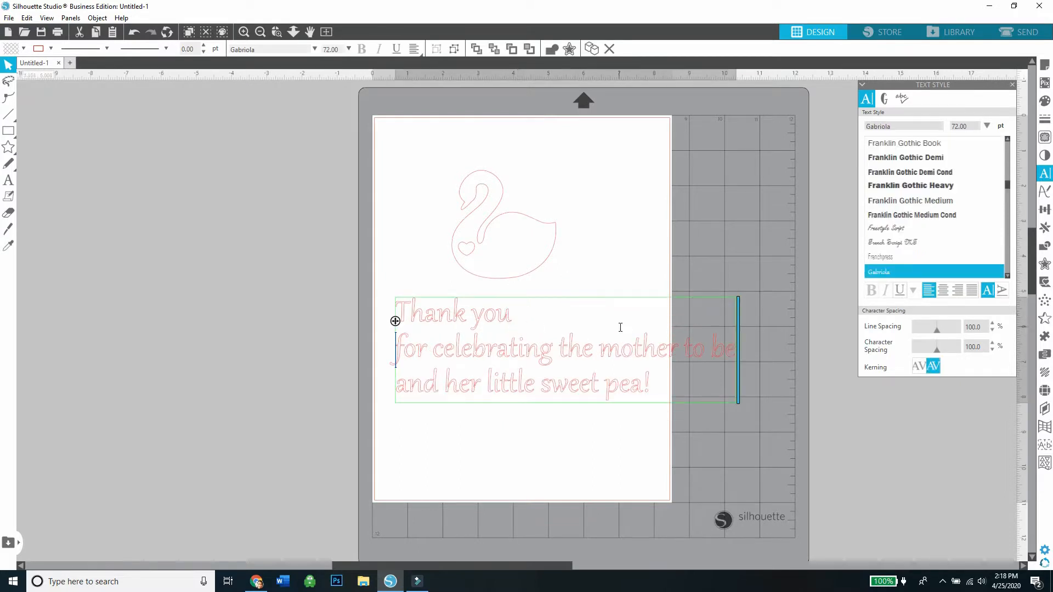
{"action": "left_click", "coordinate": [606, 354]}
{"action": "key", "text": "Return"}
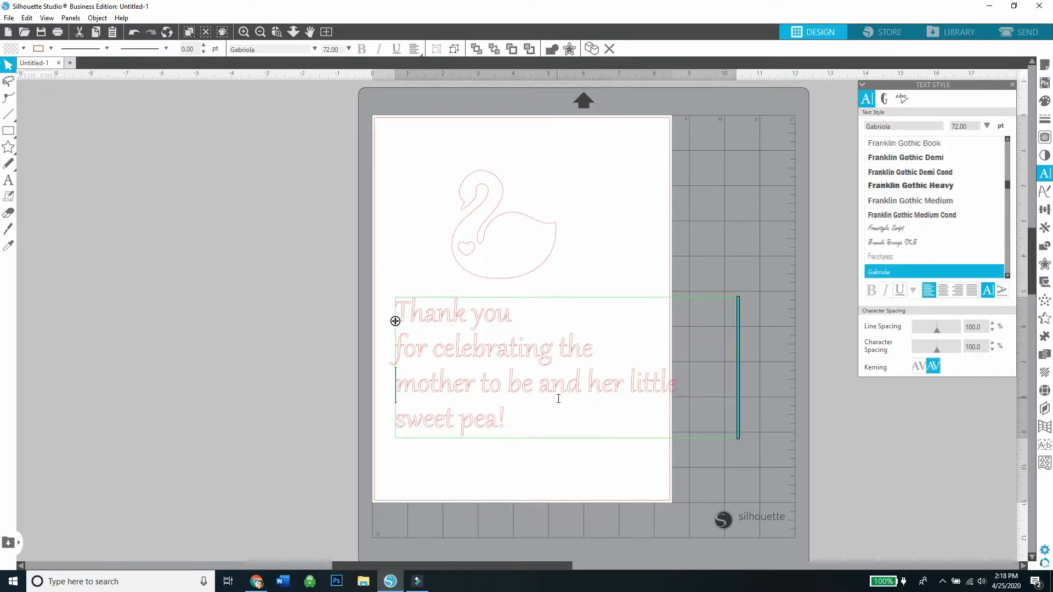
{"action": "left_click", "coordinate": [627, 382]}
{"action": "key", "text": "Return"}
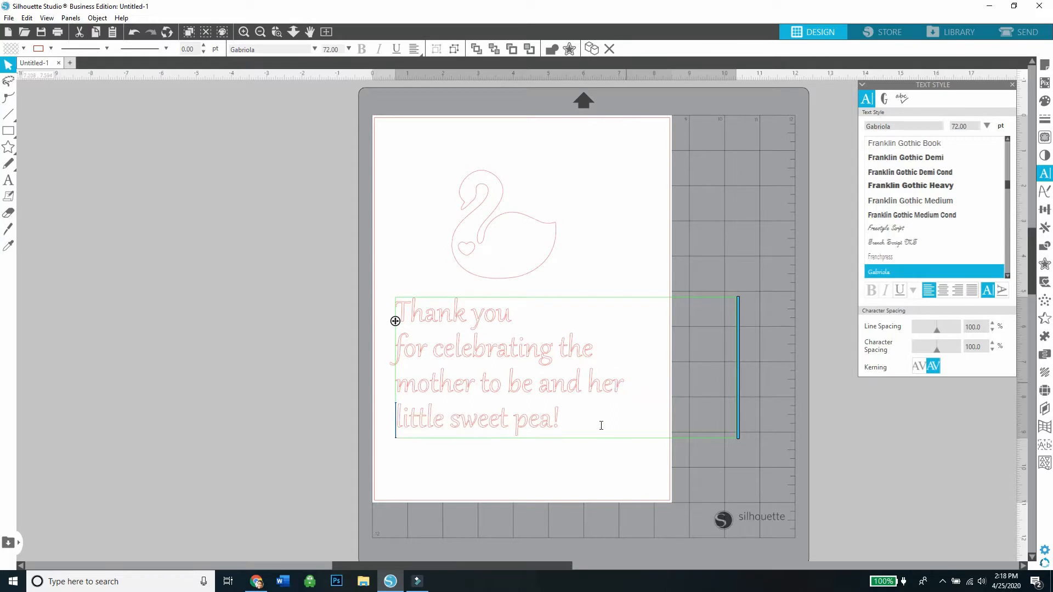
Center-align all lines of the thank-you message.
{"action": "left_click_drag", "start_coordinate": [600, 425], "coordinate": [394, 311]}
{"action": "left_click", "coordinate": [944, 290]}
{"action": "left_click", "coordinate": [821, 339]}
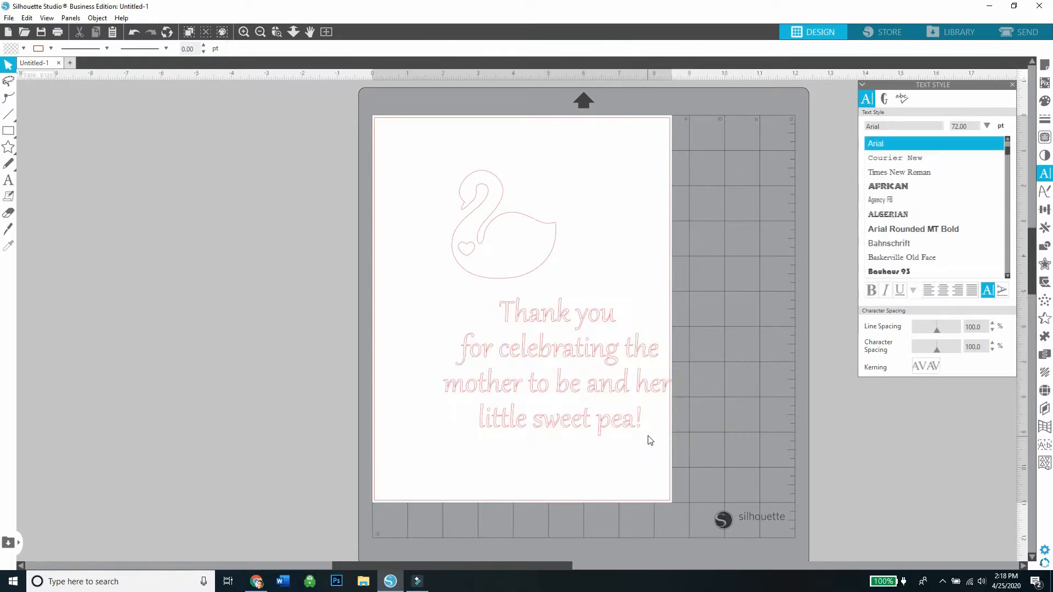
Scale the message down to about 23.34 pt and position it over the swan's body.
{"action": "left_click", "coordinate": [642, 429]}
{"action": "left_click_drag", "start_coordinate": [738, 440], "coordinate": [538, 265]}
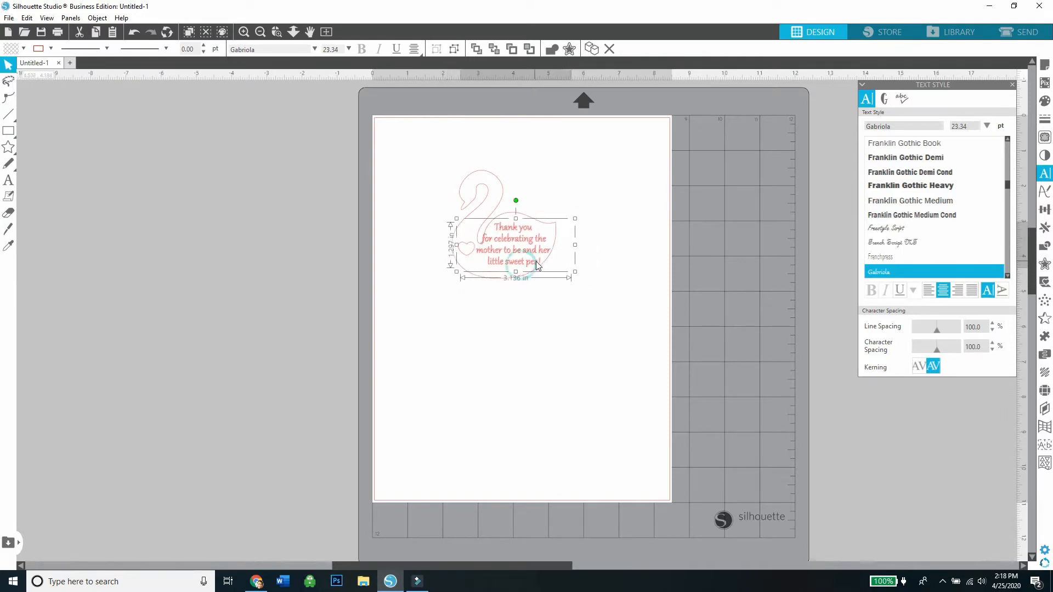
{"action": "left_click", "coordinate": [416, 195]}
{"action": "left_click", "coordinate": [244, 32]}
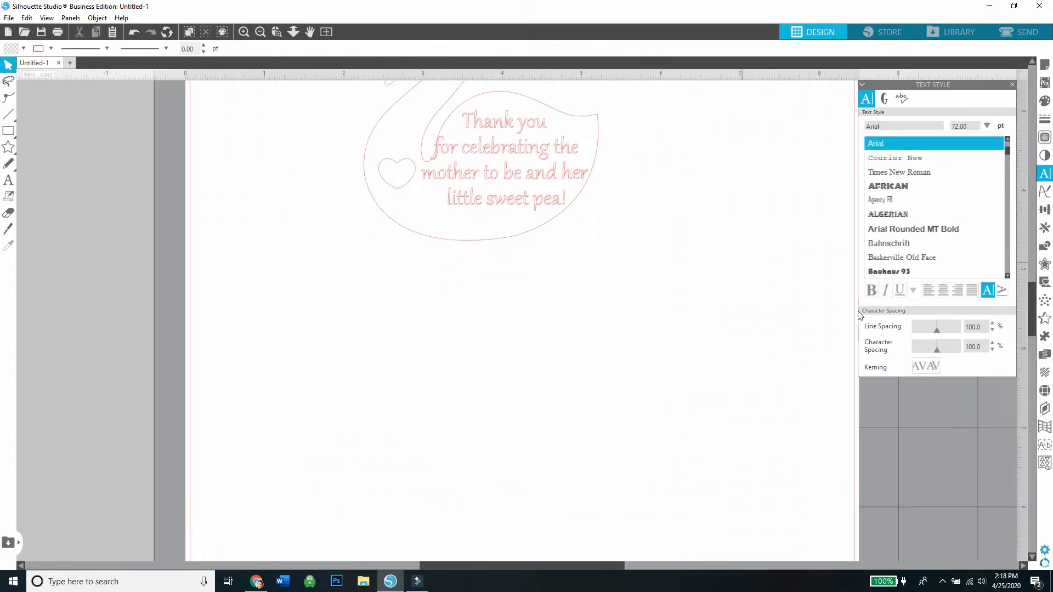
{"action": "left_click_drag", "start_coordinate": [1032, 309], "coordinate": [1032, 283]}
{"action": "left_click_drag", "start_coordinate": [551, 327], "coordinate": [559, 327]}
{"action": "left_click", "coordinate": [636, 340]}
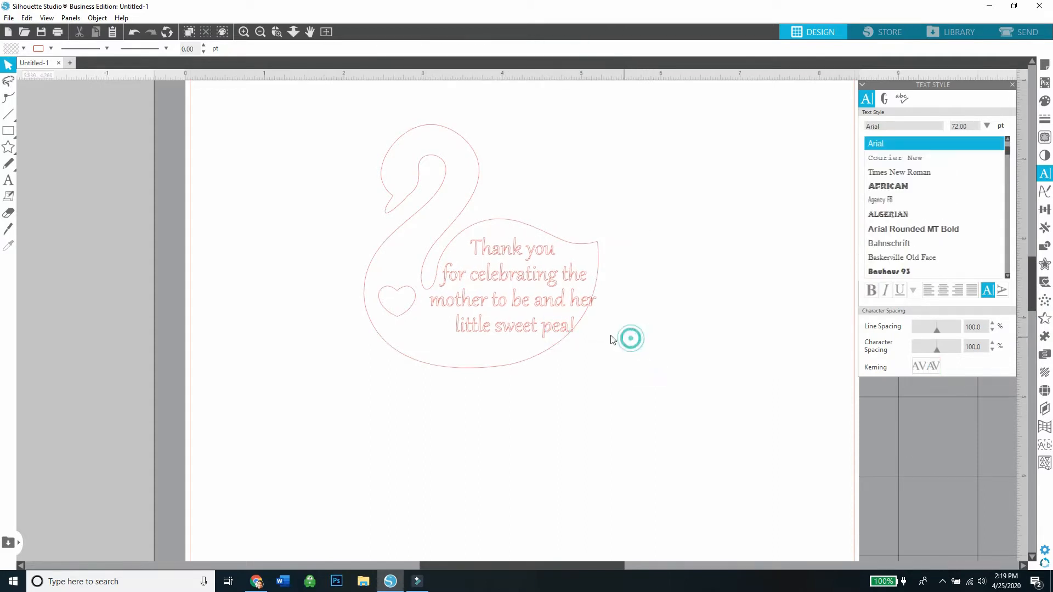
Rearrange the message into five lines: "Thank you", "for celebrating", "the mother to be", "and her little" and "sweet pea!".
{"action": "double_click", "coordinate": [502, 332]}
{"action": "key", "text": "Return"}
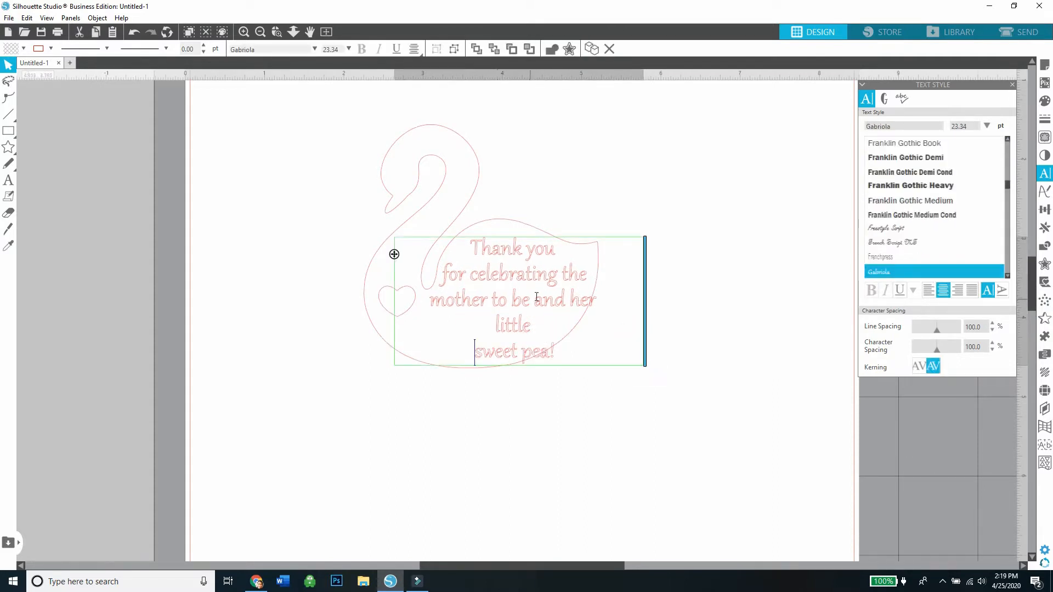
{"action": "left_click", "coordinate": [564, 274]}
{"action": "key", "text": "Return"}
{"action": "left_click", "coordinate": [431, 324]}
{"action": "key", "text": "BackSpace"}
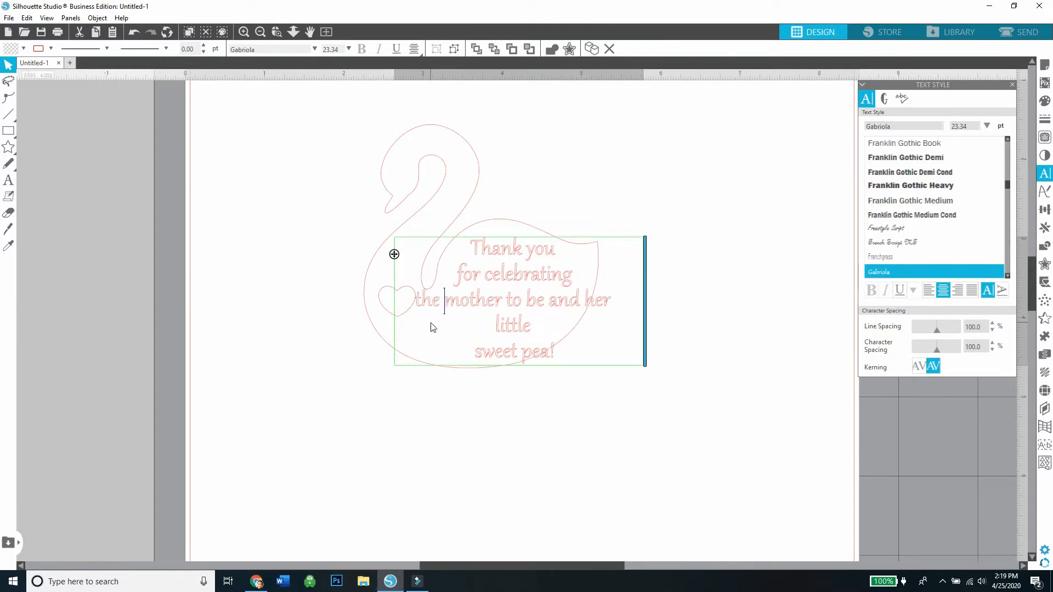
{"action": "key", "text": "Return"}
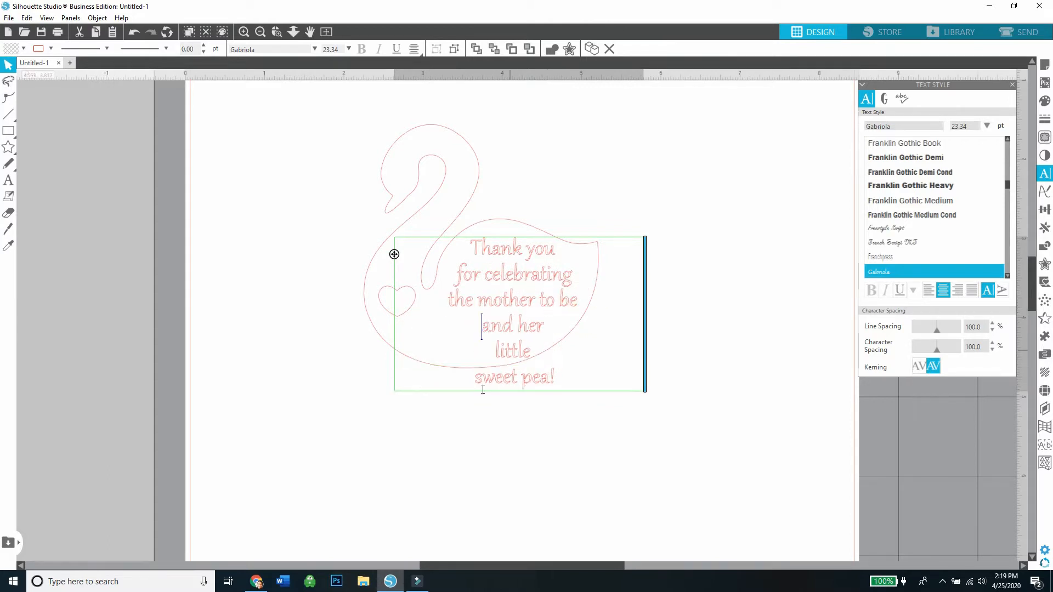
{"action": "left_click", "coordinate": [495, 349]}
{"action": "key", "text": "BackSpace"}
{"action": "left_click", "coordinate": [528, 399]}
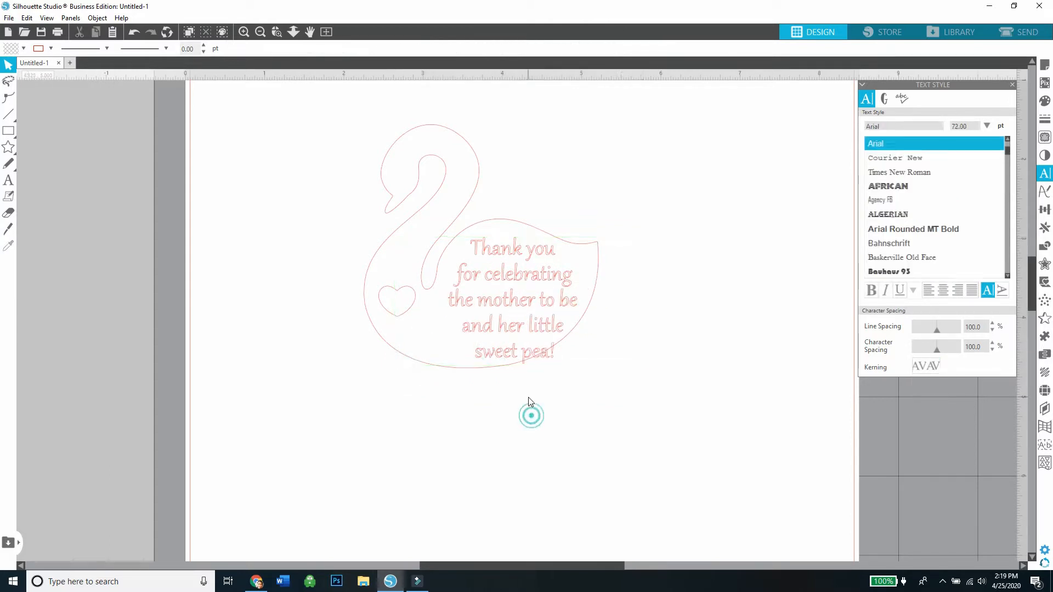
Shrink the message to about 21.81 pt inside the swan's body and color its fill and outline black.
{"action": "left_click", "coordinate": [515, 351]}
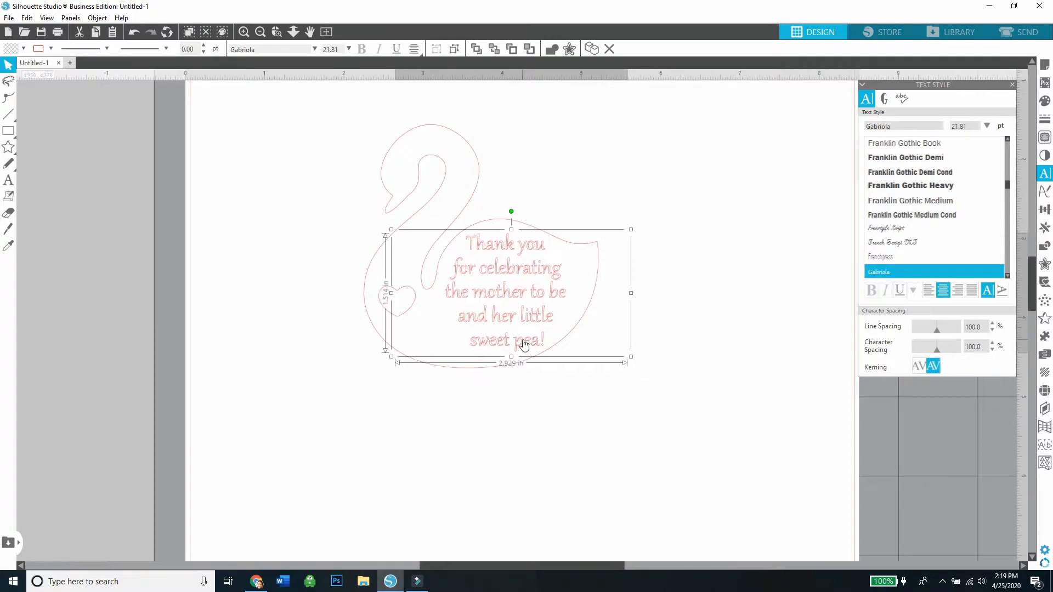
{"action": "left_click", "coordinate": [23, 48]}
{"action": "left_click", "coordinate": [10, 63]}
{"action": "left_click", "coordinate": [51, 48]}
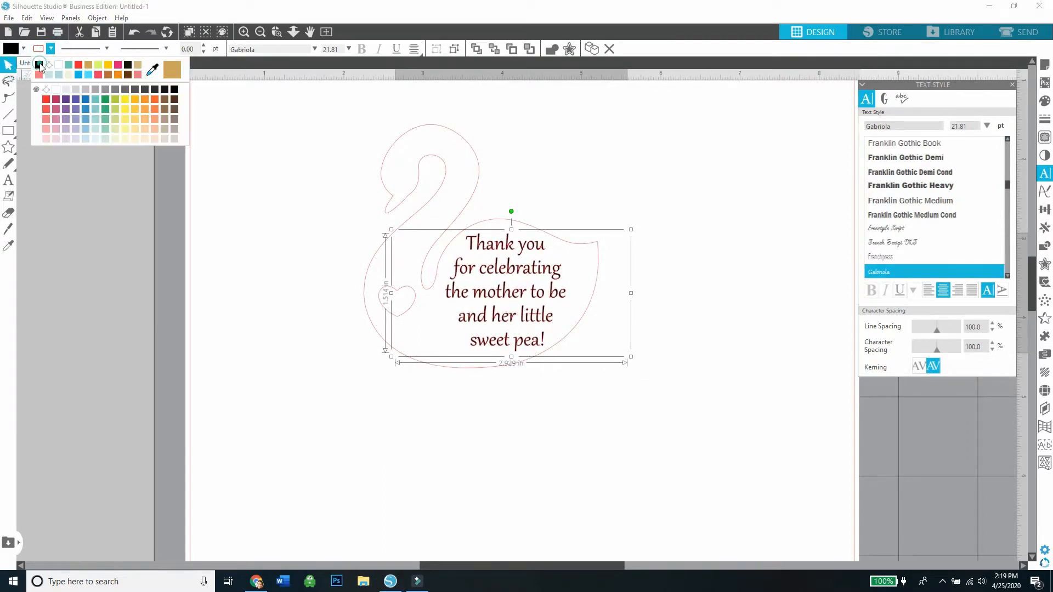
{"action": "left_click", "coordinate": [37, 63]}
{"action": "left_click", "coordinate": [274, 181]}
{"action": "double_click", "coordinate": [468, 263]}
{"action": "left_click", "coordinate": [707, 195]}
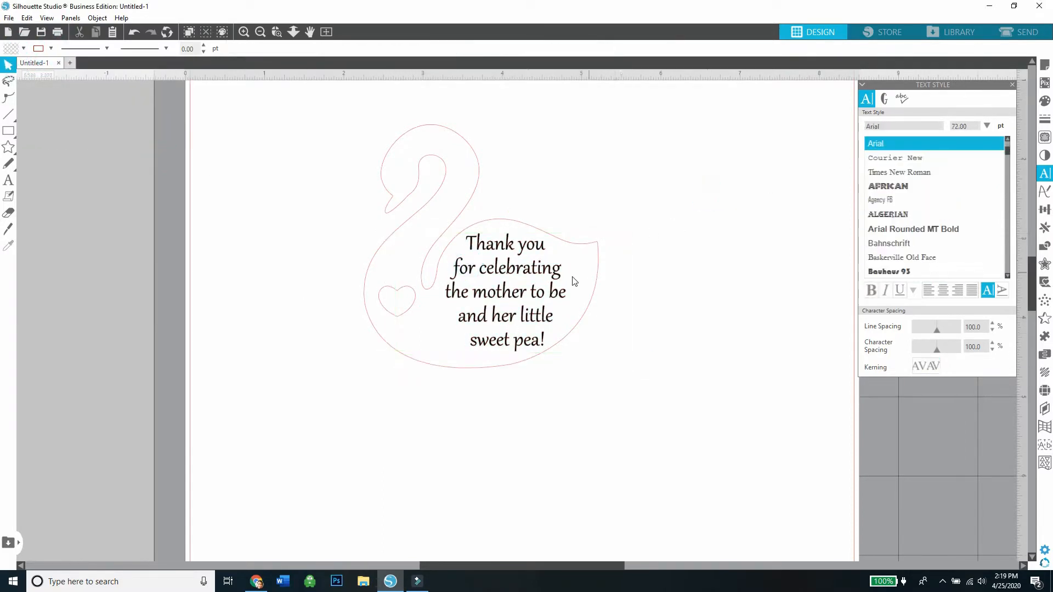
Tilt the message slightly counterclockwise and nudge it into place within the swan's body.
{"action": "left_click", "coordinate": [555, 289]}
{"action": "left_click_drag", "start_coordinate": [512, 212], "coordinate": [513, 214]}
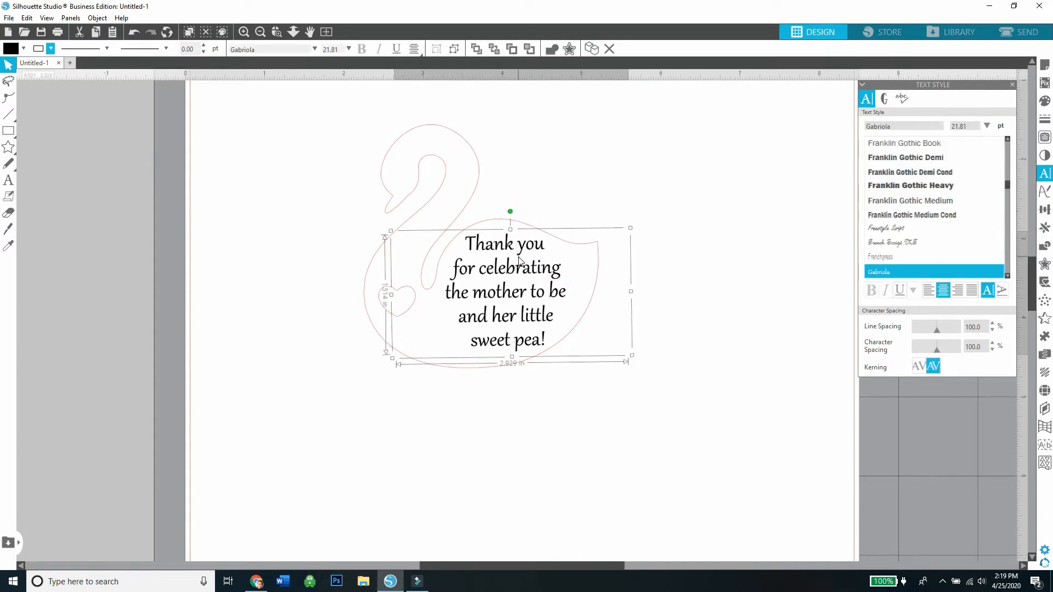
{"action": "left_click_drag", "start_coordinate": [518, 257], "coordinate": [520, 256]}
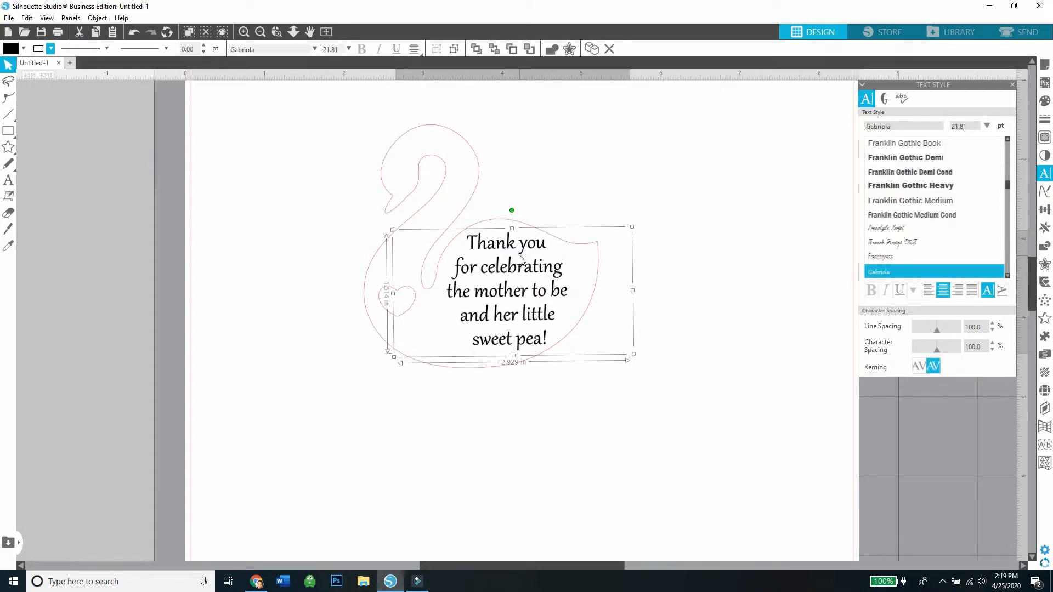
{"action": "left_click", "coordinate": [670, 311]}
Scale the swan, heart and message together down to about 1.942 by 2.016 in.
{"action": "left_click_drag", "start_coordinate": [599, 391], "coordinate": [420, 153]}
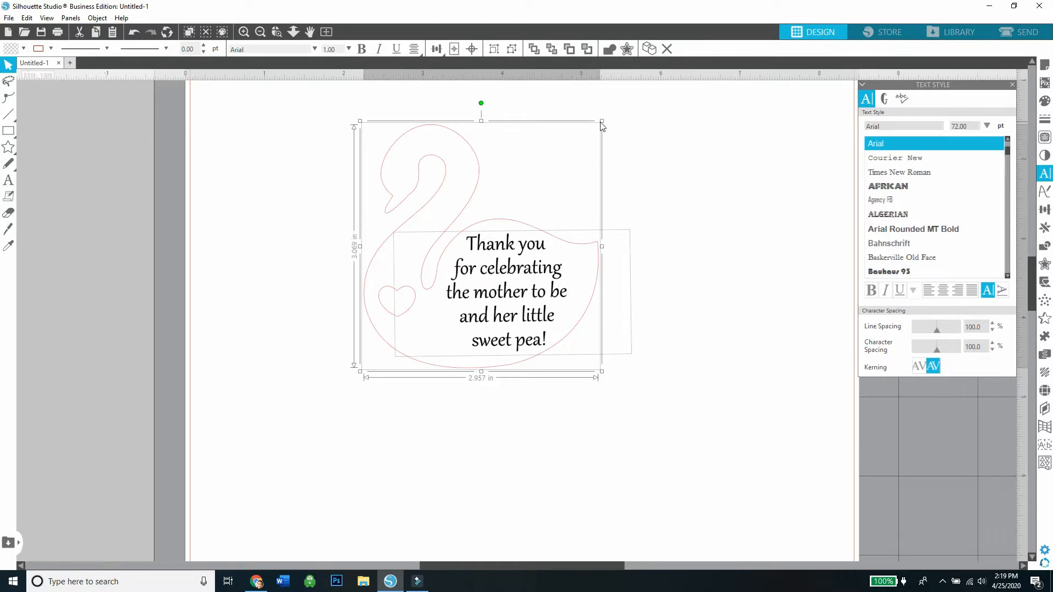
{"action": "left_click_drag", "start_coordinate": [602, 121], "coordinate": [537, 189]}
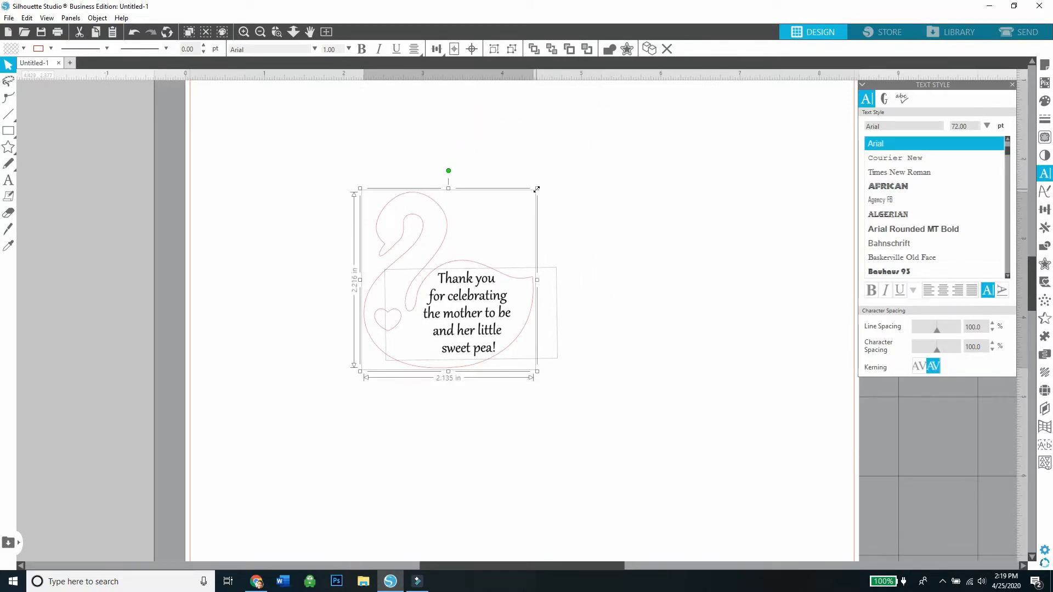
{"action": "left_click_drag", "start_coordinate": [537, 188], "coordinate": [520, 208]}
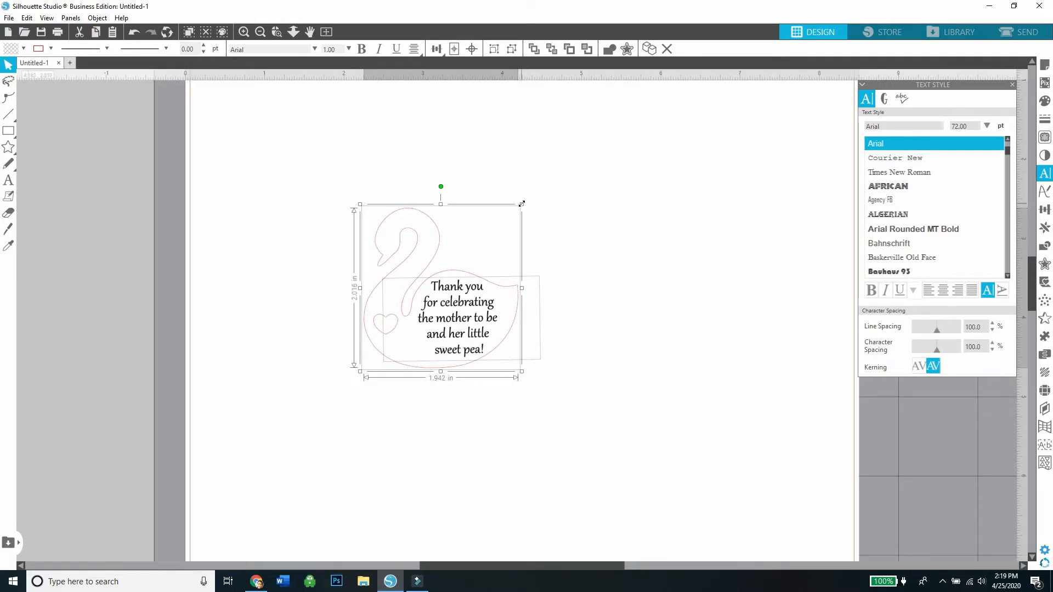
{"action": "left_click", "coordinate": [546, 210]}
{"action": "left_click", "coordinate": [261, 32]}
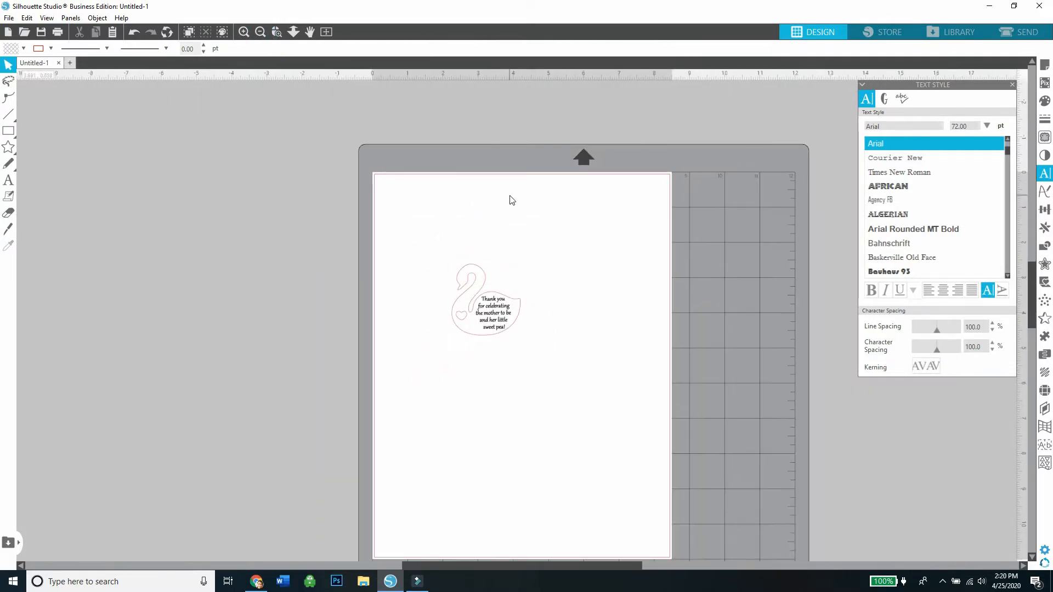
Separate the message from the swan by moving it off the page, and shift the swan with its heart on the page.
{"action": "left_click", "coordinate": [244, 31]}
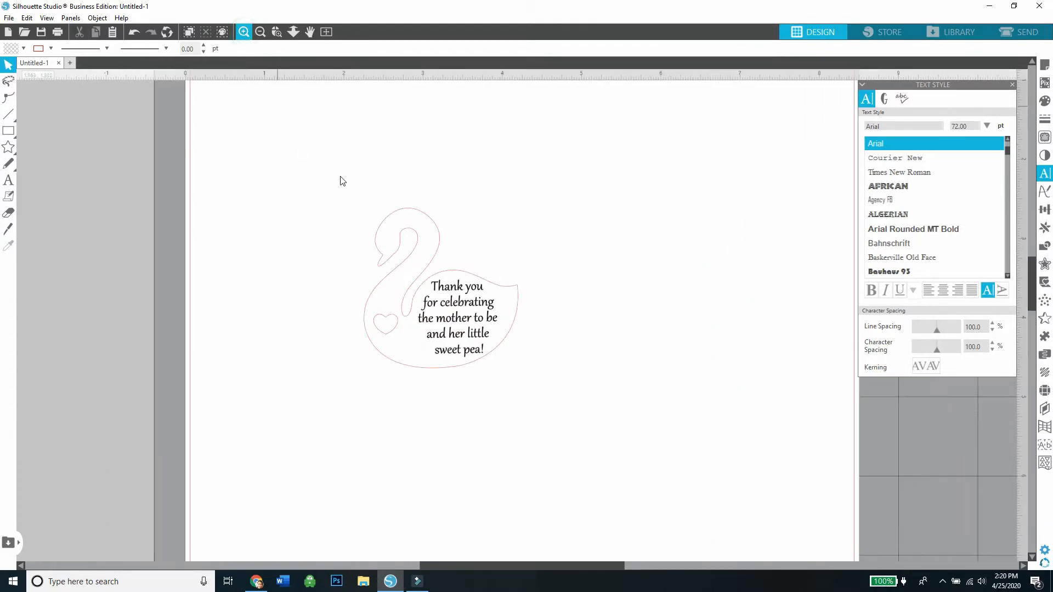
{"action": "left_click", "coordinate": [245, 31]}
{"action": "left_click_drag", "start_coordinate": [442, 285], "coordinate": [884, 244]}
{"action": "left_click", "coordinate": [402, 316]}
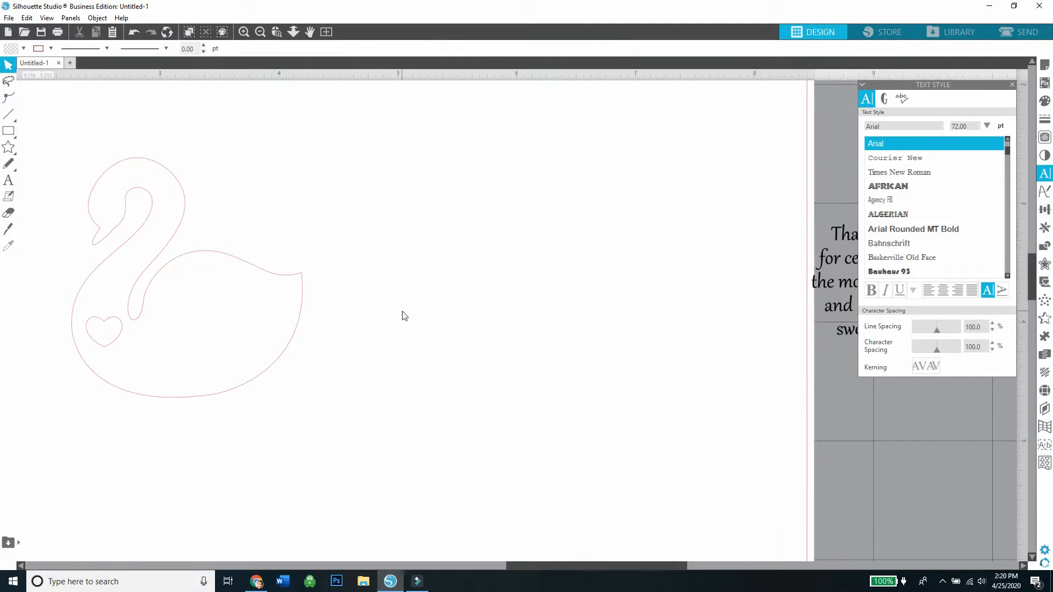
{"action": "left_click_drag", "start_coordinate": [301, 310], "coordinate": [447, 316]}
{"action": "left_click", "coordinate": [290, 464]}
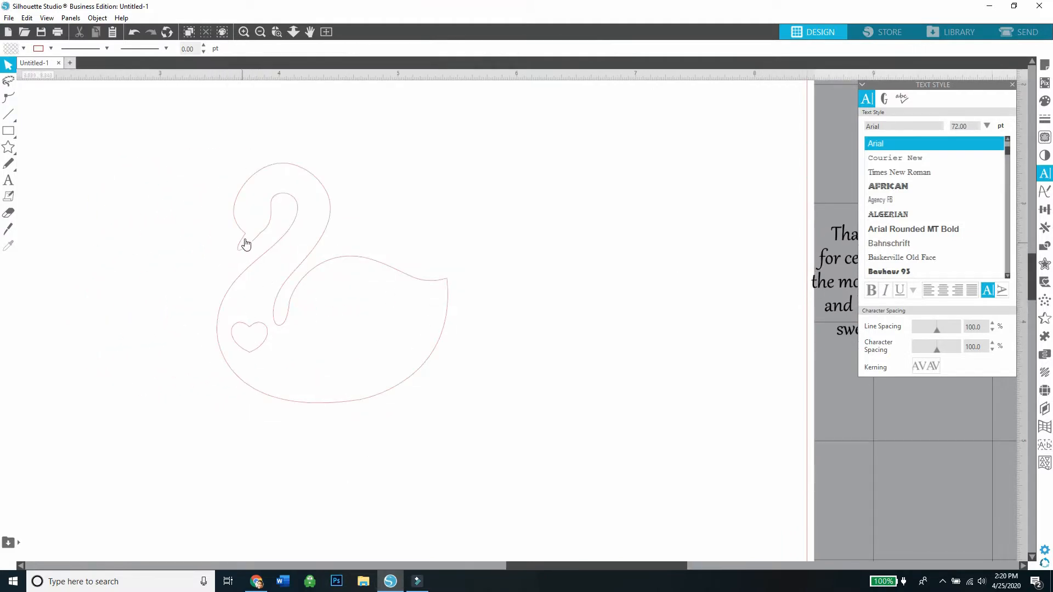
Duplicate the swan with its heart and move one of the two swans off the page beside the message.
{"action": "left_click", "coordinate": [245, 31]}
{"action": "left_click", "coordinate": [241, 231]}
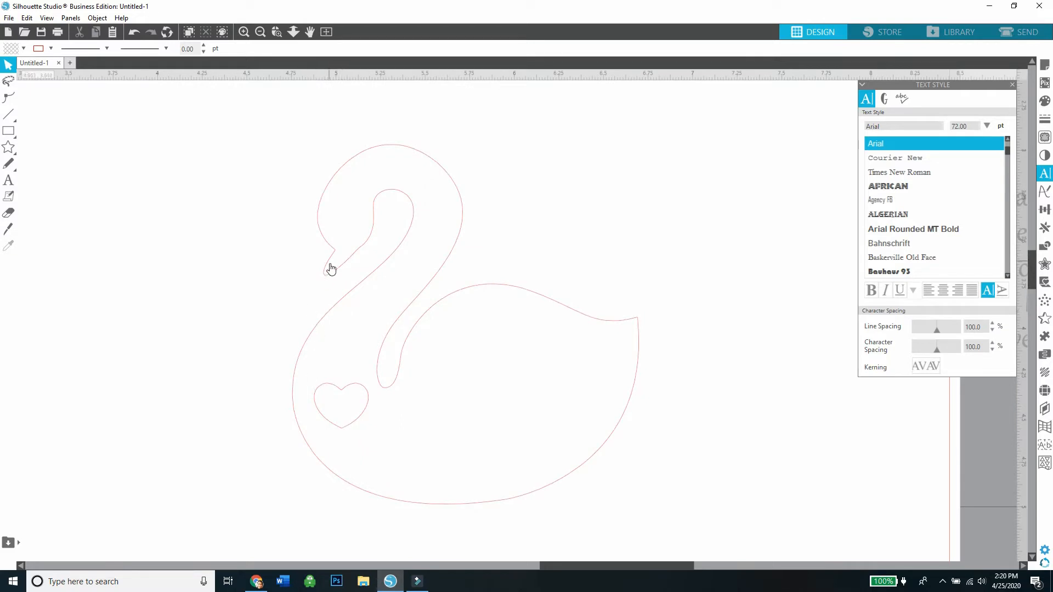
{"action": "right_click", "coordinate": [331, 269]}
{"action": "left_click", "coordinate": [352, 346]}
{"action": "left_click_drag", "start_coordinate": [360, 278], "coordinate": [138, 292]}
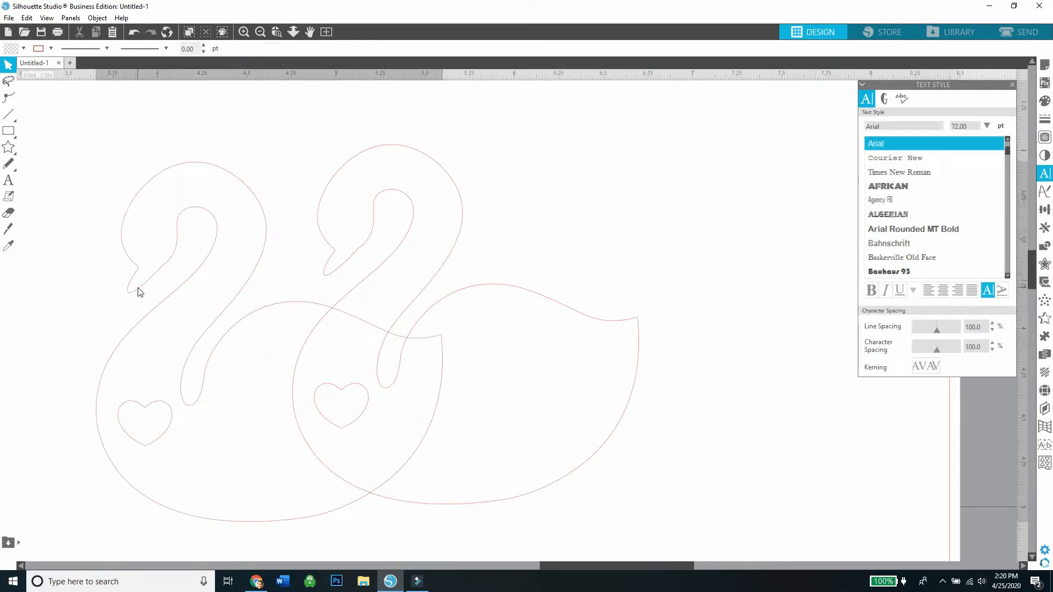
{"action": "left_click_drag", "start_coordinate": [329, 265], "coordinate": [963, 241]}
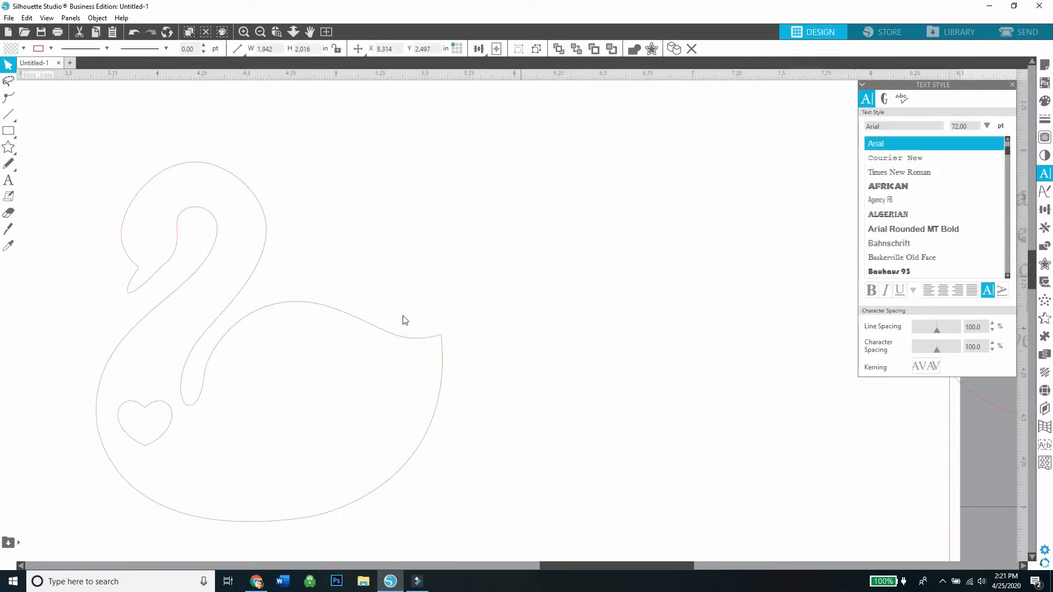
Reposition the remaining swan and draw a straight line about 0.1 in wide across the base of its beak.
{"action": "left_click_drag", "start_coordinate": [385, 329], "coordinate": [572, 340]}
{"action": "left_click", "coordinate": [307, 112]}
{"action": "left_click", "coordinate": [247, 35]}
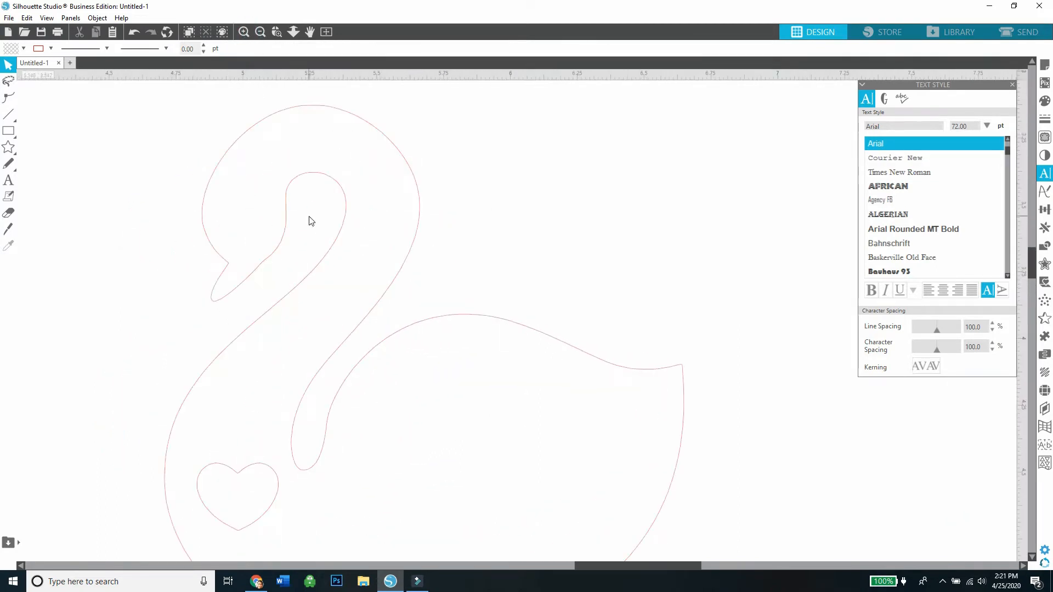
{"action": "left_click", "coordinate": [297, 284]}
{"action": "left_click", "coordinate": [250, 265]}
{"action": "left_click", "coordinate": [21, 115]}
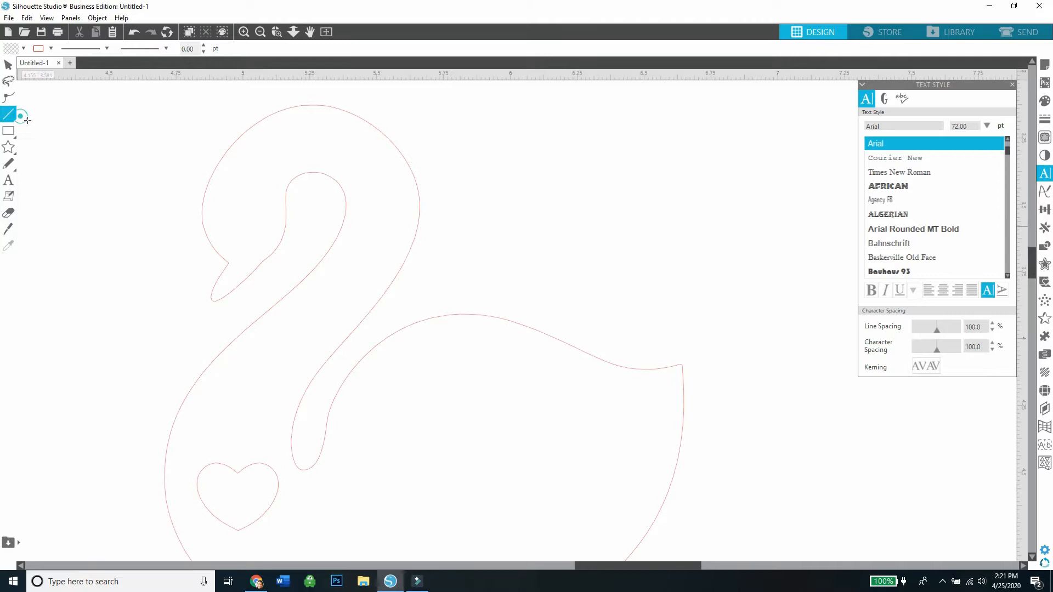
{"action": "left_click", "coordinate": [228, 263]}
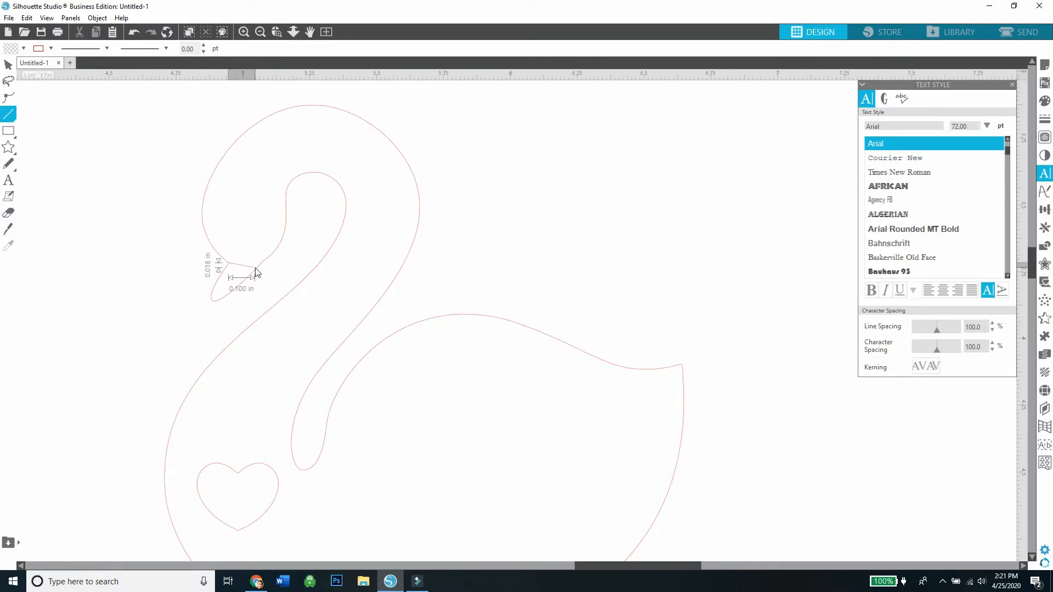
{"action": "left_click", "coordinate": [255, 271]}
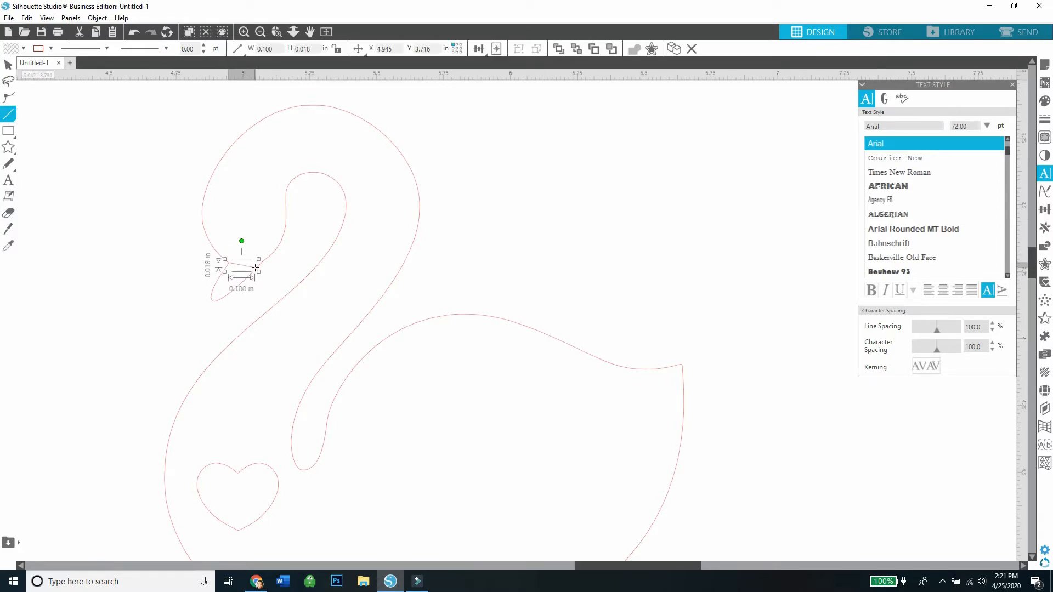
Nudge the beak line so that both of its ends meet the swan's outline.
{"action": "left_click", "coordinate": [244, 32]}
{"action": "left_click_drag", "start_coordinate": [641, 565], "coordinate": [574, 565]}
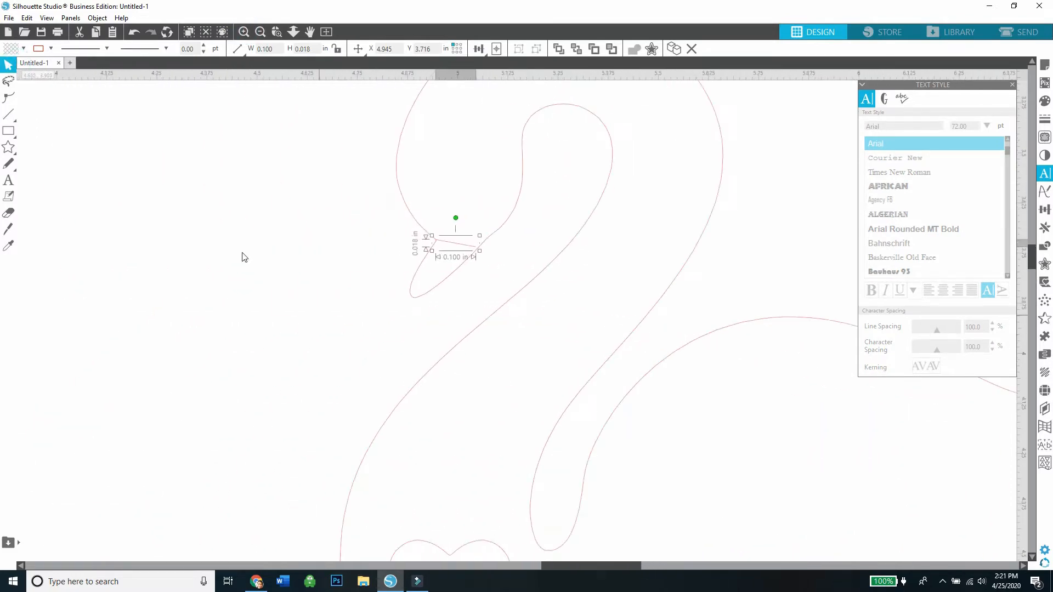
{"action": "left_click", "coordinate": [84, 158]}
{"action": "left_click", "coordinate": [459, 248]}
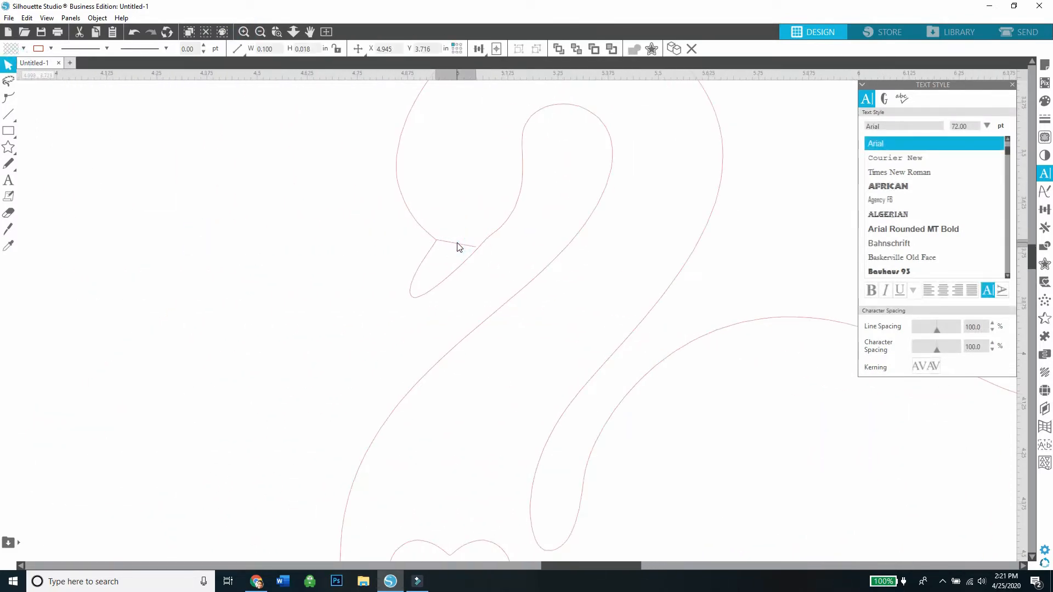
{"action": "left_click", "coordinate": [460, 247]}
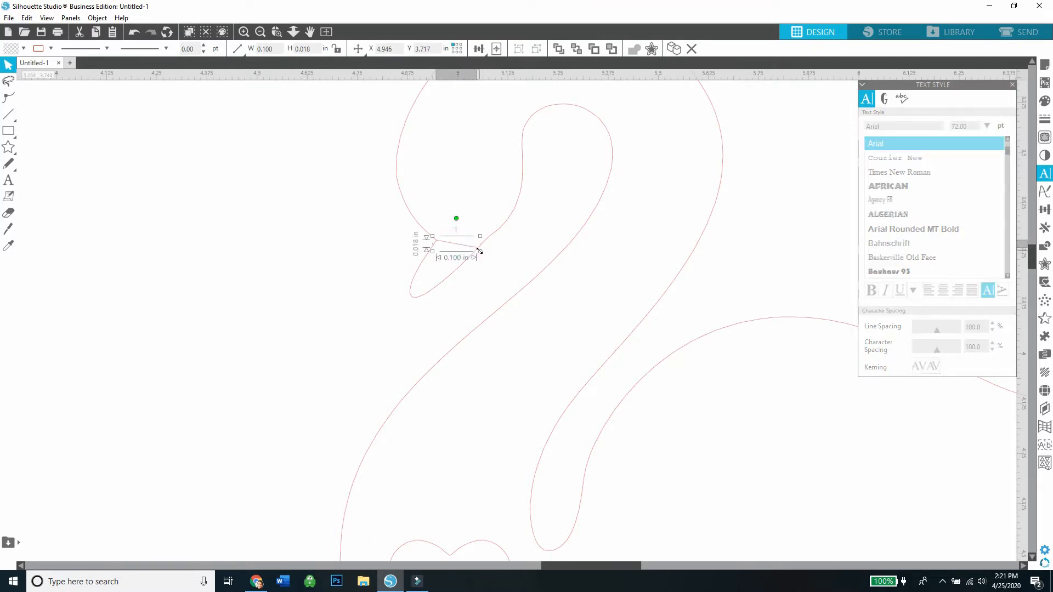
{"action": "left_click", "coordinate": [696, 129]}
Erase the swan's outline just beside both ends of the beak line and move the swan's body away from the beak.
{"action": "left_click", "coordinate": [1044, 137]}
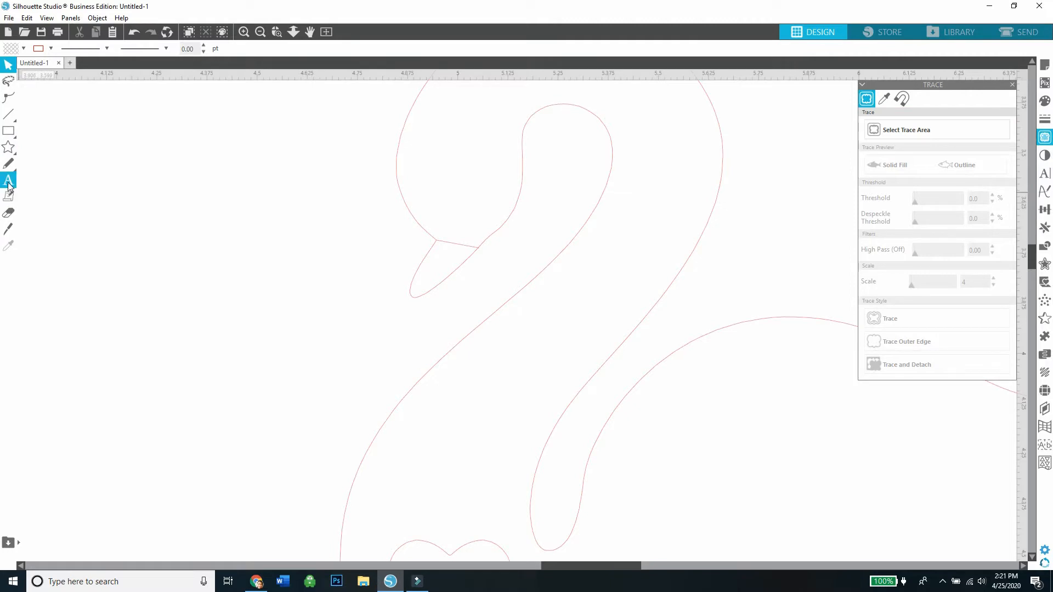
{"action": "left_click", "coordinate": [9, 215]}
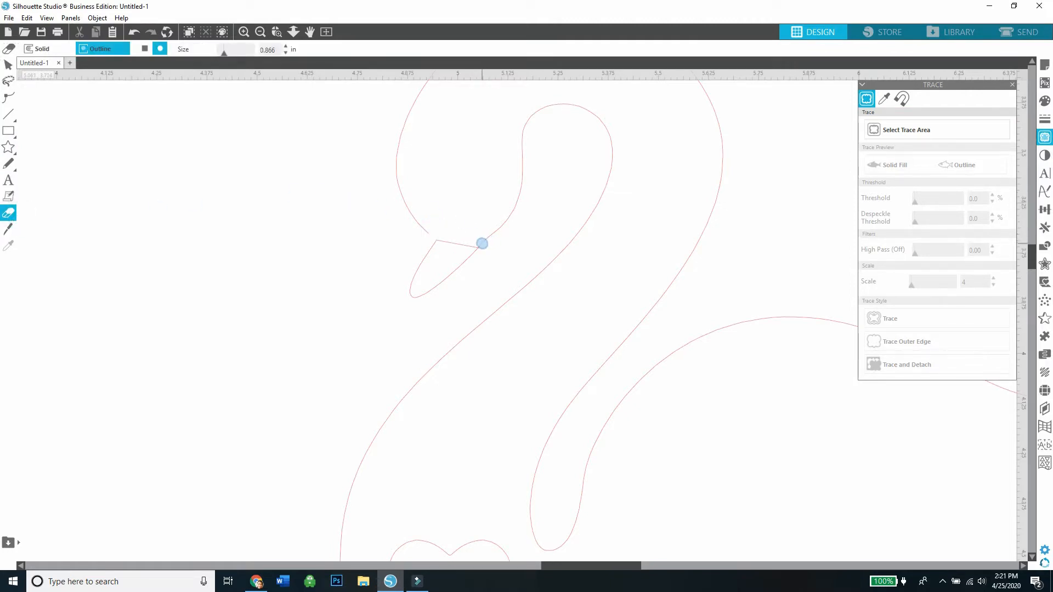
{"action": "left_click", "coordinate": [9, 66]}
{"action": "left_click_drag", "start_coordinate": [423, 225], "coordinate": [566, 214]}
Gather the heart and the remaining swan outline away from the beak and delete both shapes.
{"action": "left_click", "coordinate": [490, 550]}
{"action": "left_click_drag", "start_coordinate": [490, 550], "coordinate": [545, 526]}
{"action": "left_click", "coordinate": [484, 519]}
{"action": "left_click", "coordinate": [507, 555], "text": "shift"}
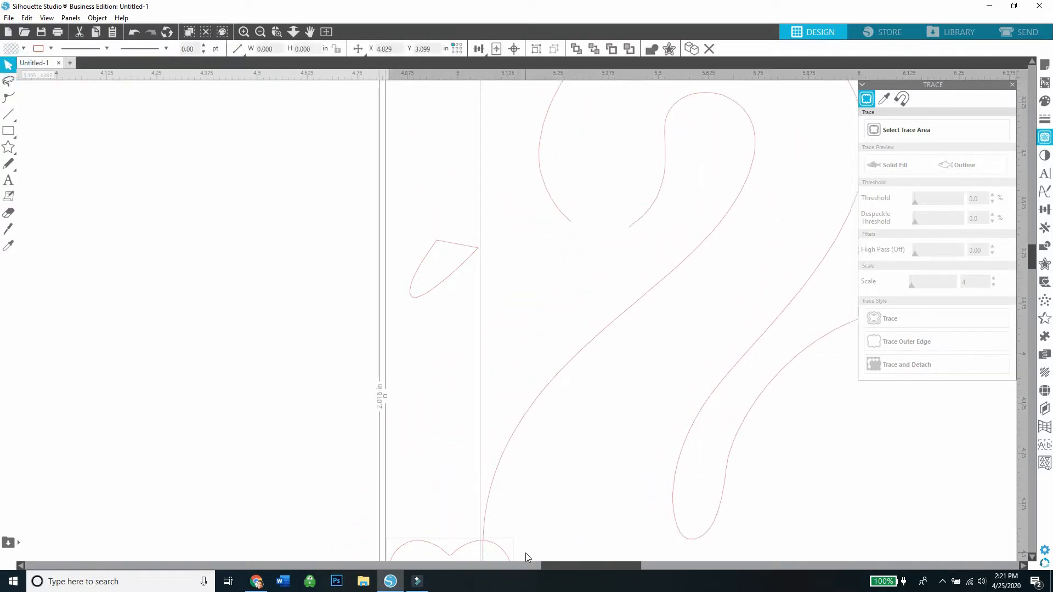
{"action": "right_click", "coordinate": [525, 553]}
{"action": "left_click", "coordinate": [346, 488]}
{"action": "left_click_drag", "start_coordinate": [432, 543], "coordinate": [740, 379]}
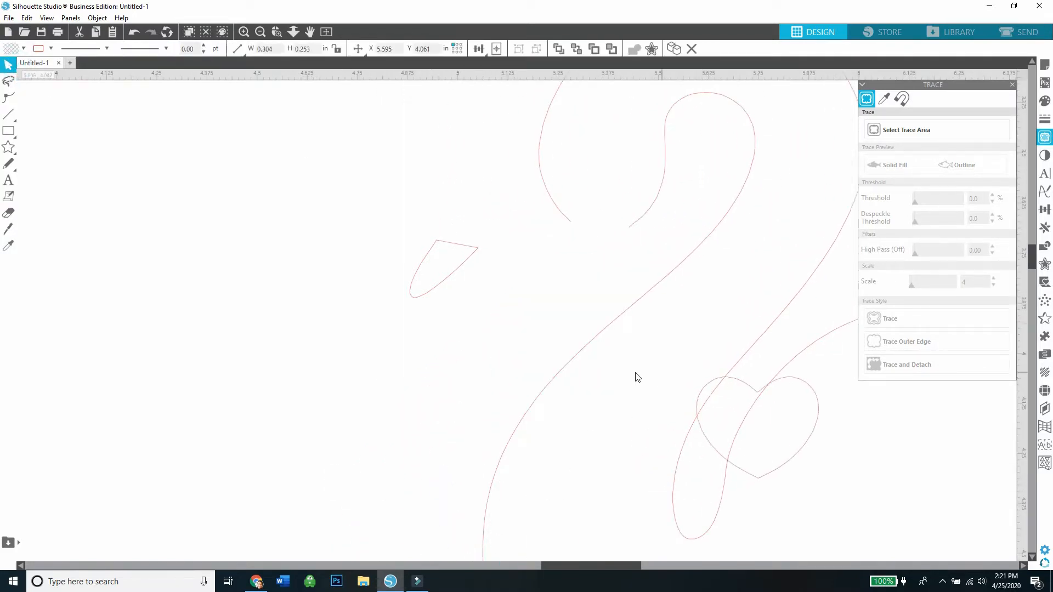
{"action": "left_click_drag", "start_coordinate": [569, 358], "coordinate": [720, 363]}
{"action": "left_click_drag", "start_coordinate": [671, 374], "coordinate": [763, 415]}
{"action": "right_click", "coordinate": [762, 415]}
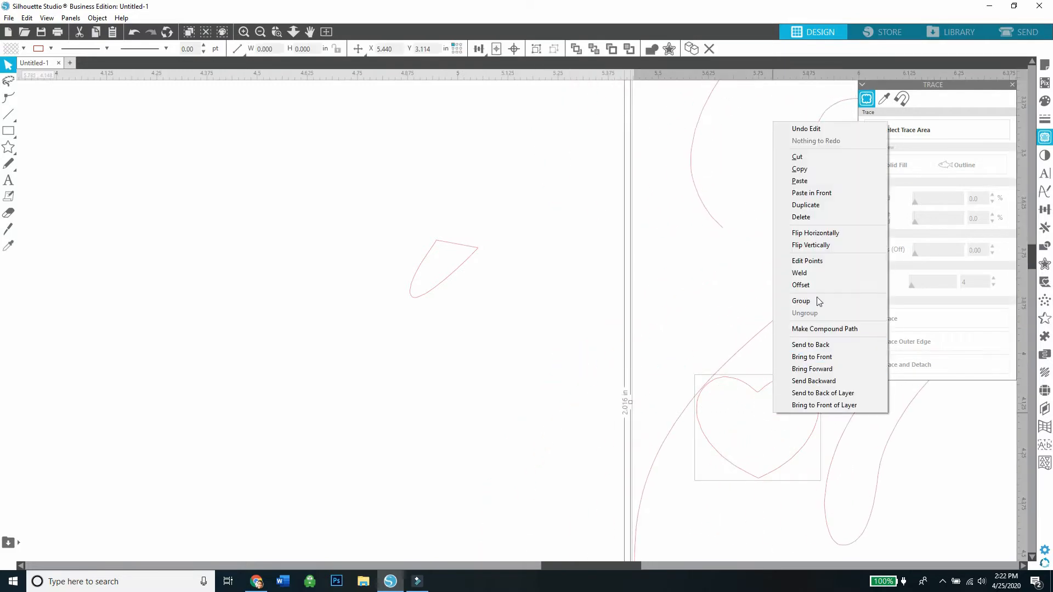
{"action": "left_click", "coordinate": [828, 215]}
Try to weld the beak outline to its closing line.
{"action": "right_click", "coordinate": [427, 225]}
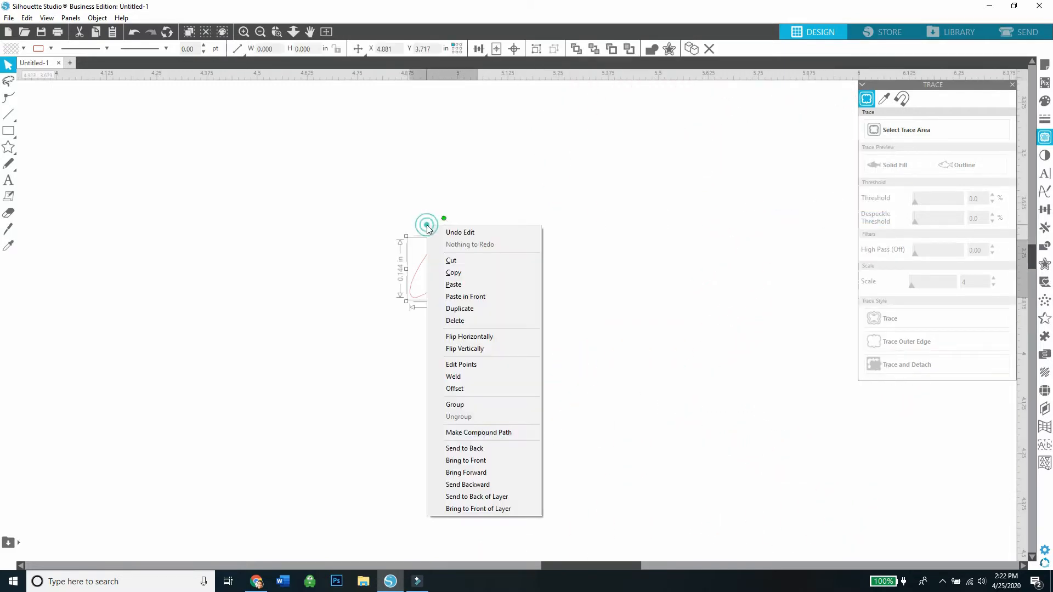
{"action": "left_click", "coordinate": [473, 377]}
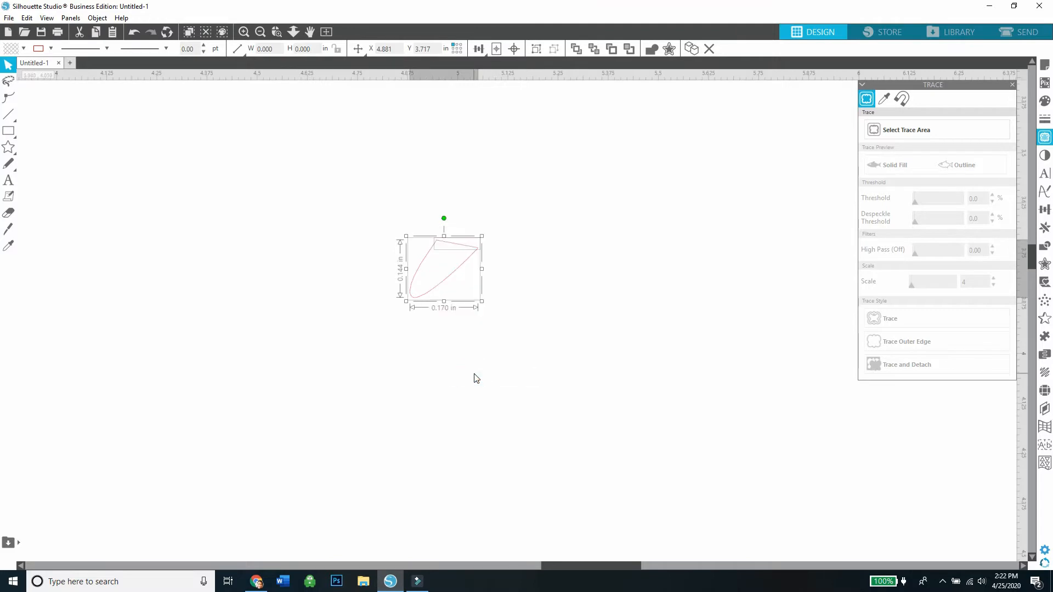
{"action": "left_click", "coordinate": [134, 33]}
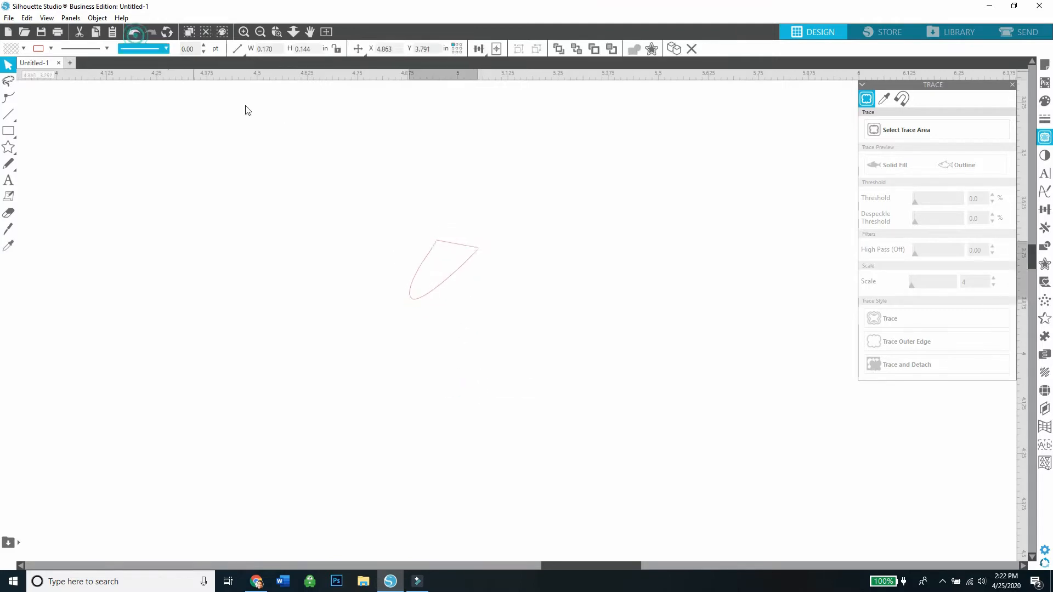
Trace the outer edge of the beak with the threshold at 100% and the scale at 4.
{"action": "left_click", "coordinate": [249, 111]}
{"action": "left_click", "coordinate": [918, 126]}
{"action": "left_click_drag", "start_coordinate": [498, 331], "coordinate": [384, 210]}
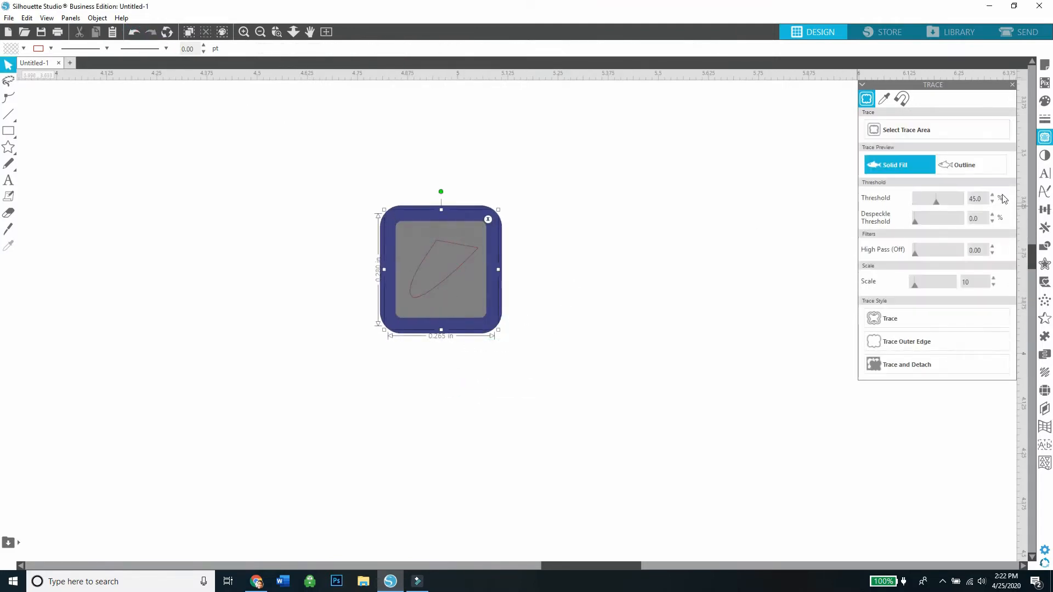
{"action": "left_click_drag", "start_coordinate": [943, 204], "coordinate": [970, 202]}
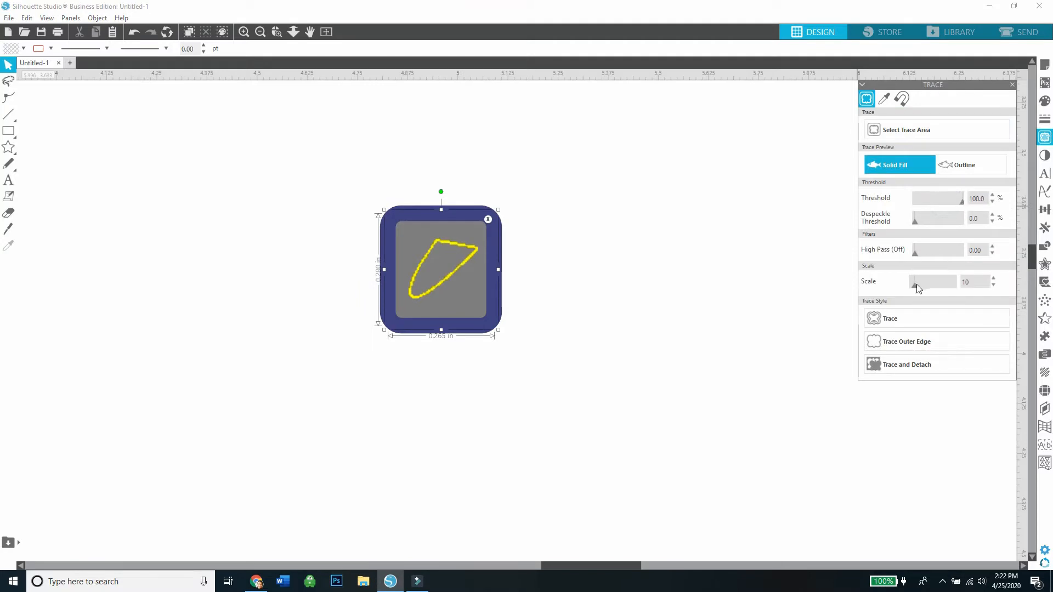
{"action": "left_click_drag", "start_coordinate": [918, 289], "coordinate": [911, 288]}
{"action": "left_click", "coordinate": [899, 344]}
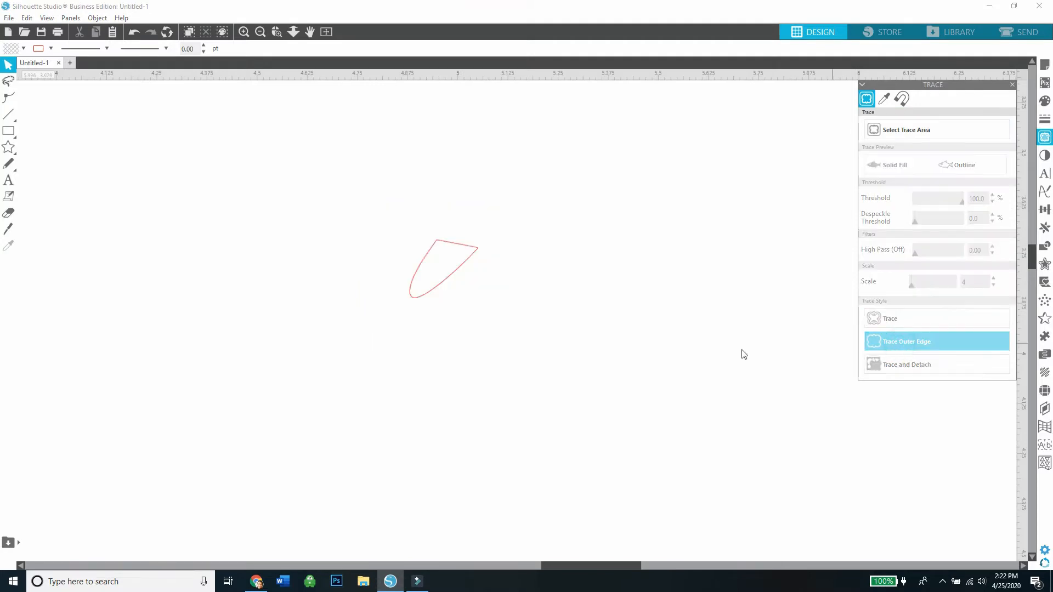
Move the traced beak aside and delete the original beak outline and its closing line.
{"action": "mouse_move", "coordinate": [453, 254]}
{"action": "left_mouse_down"}
{"action": "mouse_move", "coordinate": [473, 311]}
{"action": "mouse_move", "coordinate": [352, 251]}
{"action": "left_mouse_up"}
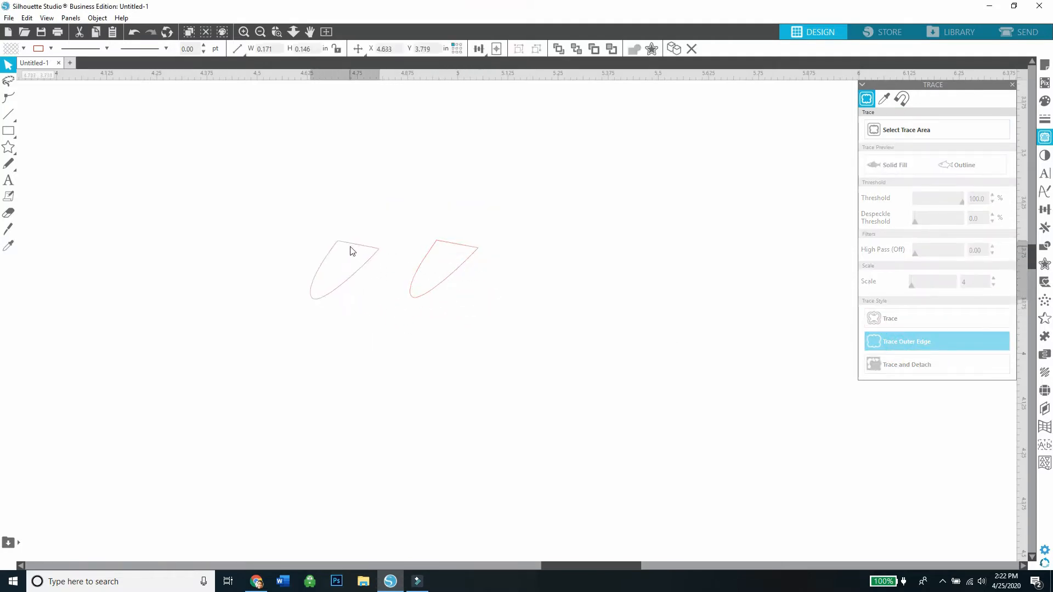
{"action": "left_click_drag", "start_coordinate": [413, 276], "coordinate": [521, 290]}
{"action": "left_click_drag", "start_coordinate": [470, 245], "coordinate": [573, 267]}
{"action": "left_click_drag", "start_coordinate": [590, 336], "coordinate": [524, 237]}
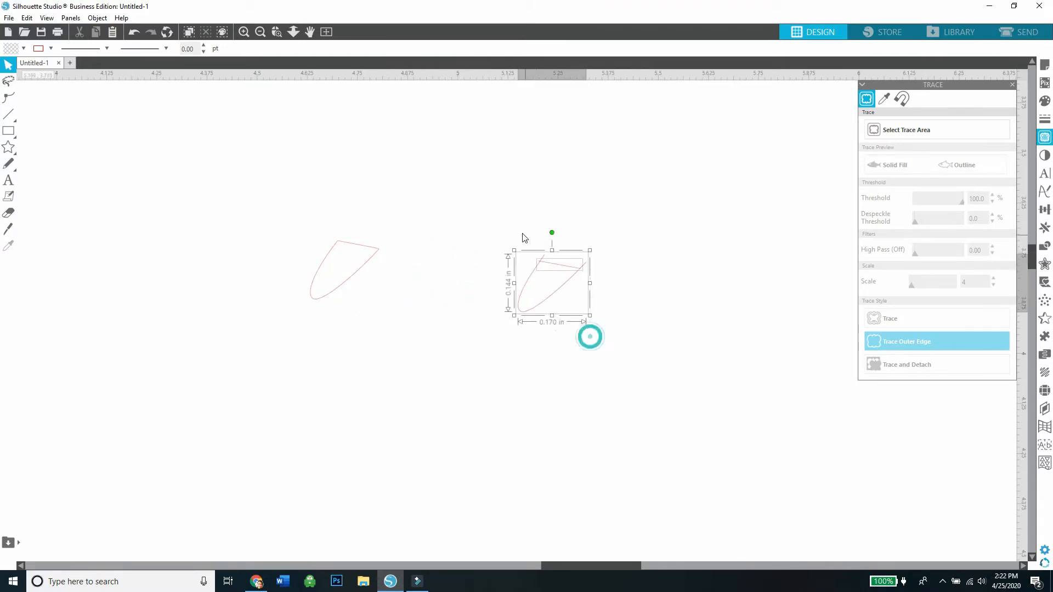
{"action": "right_click", "coordinate": [533, 230]}
{"action": "left_click", "coordinate": [548, 324]}
Color the traced beak with a light orange-yellow fill and a matching outline.
{"action": "left_click", "coordinate": [335, 289]}
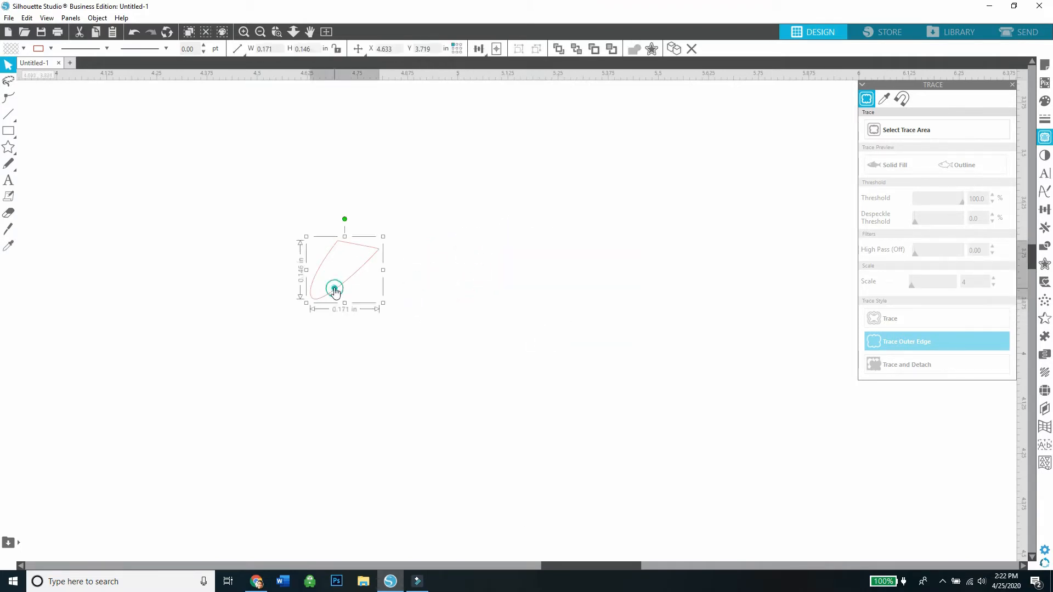
{"action": "left_click", "coordinate": [25, 49]}
{"action": "left_click", "coordinate": [109, 99]}
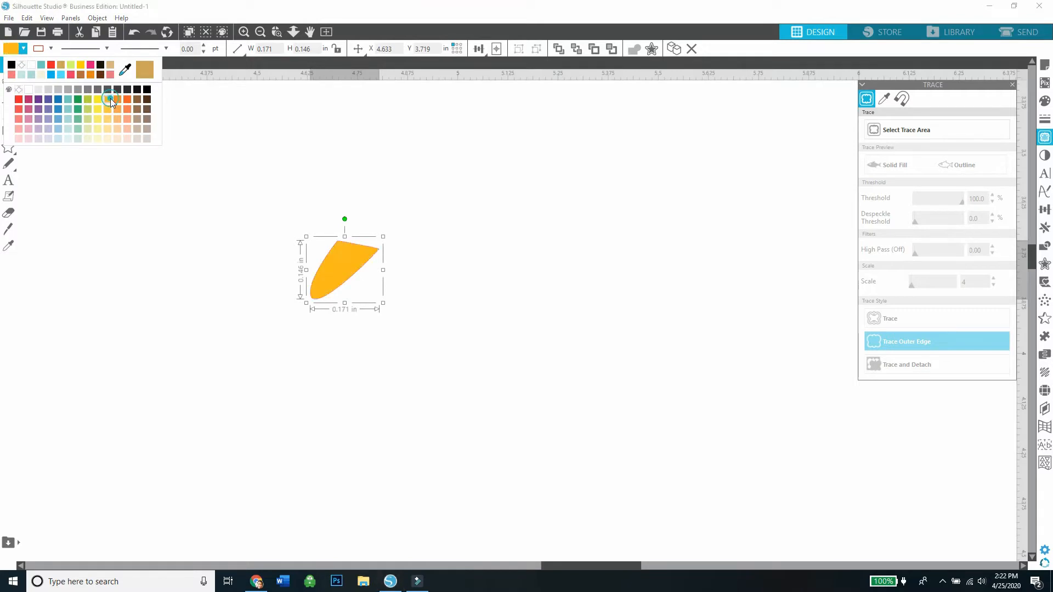
{"action": "left_click", "coordinate": [25, 48]}
{"action": "left_click", "coordinate": [108, 120]}
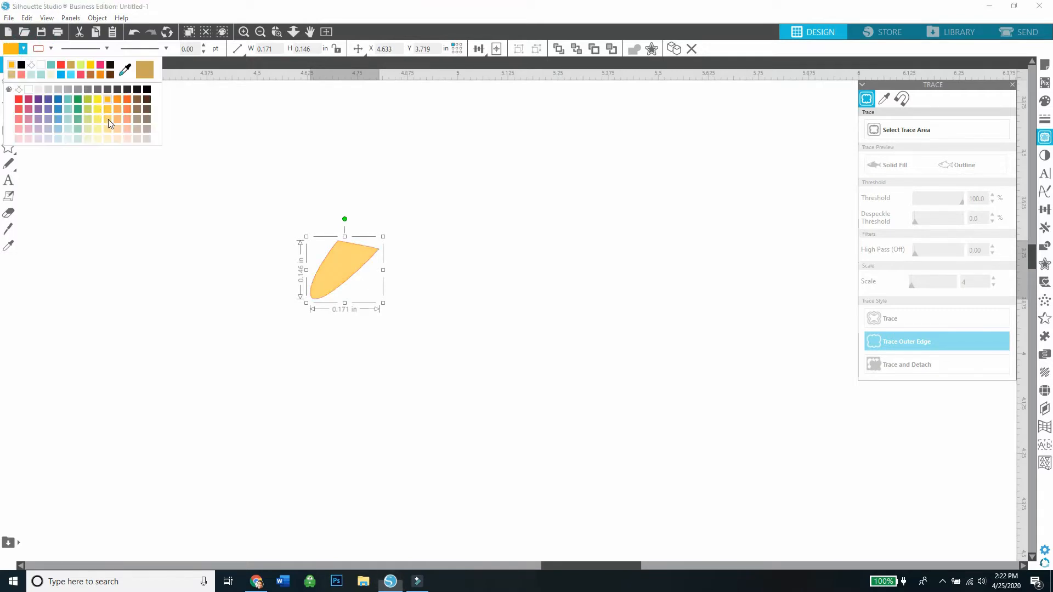
{"action": "left_click", "coordinate": [50, 48]}
{"action": "left_click", "coordinate": [134, 121]}
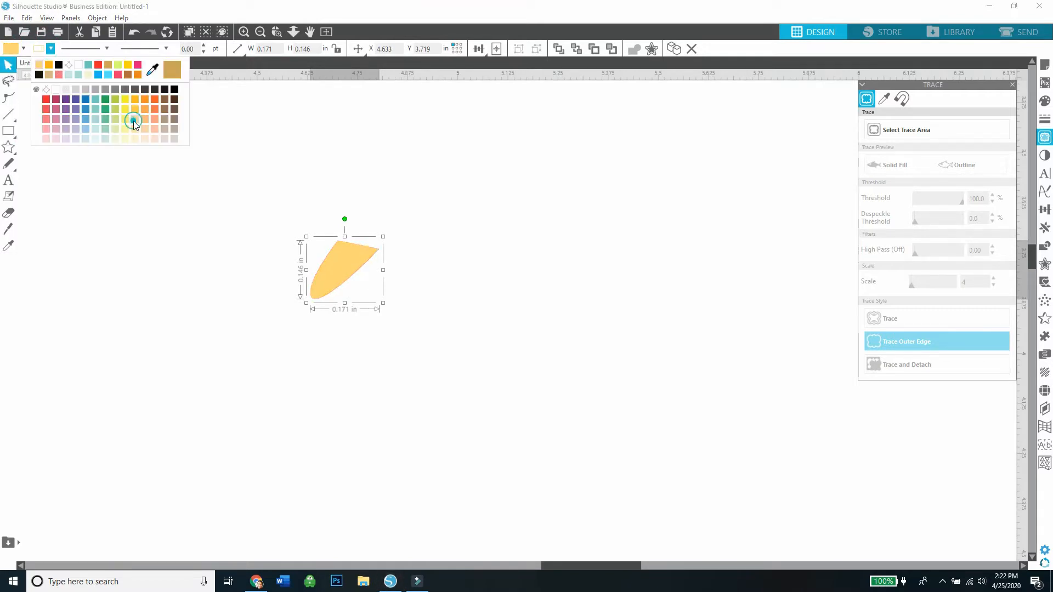
{"action": "left_click", "coordinate": [260, 31]}
{"action": "left_click", "coordinate": [260, 31]}
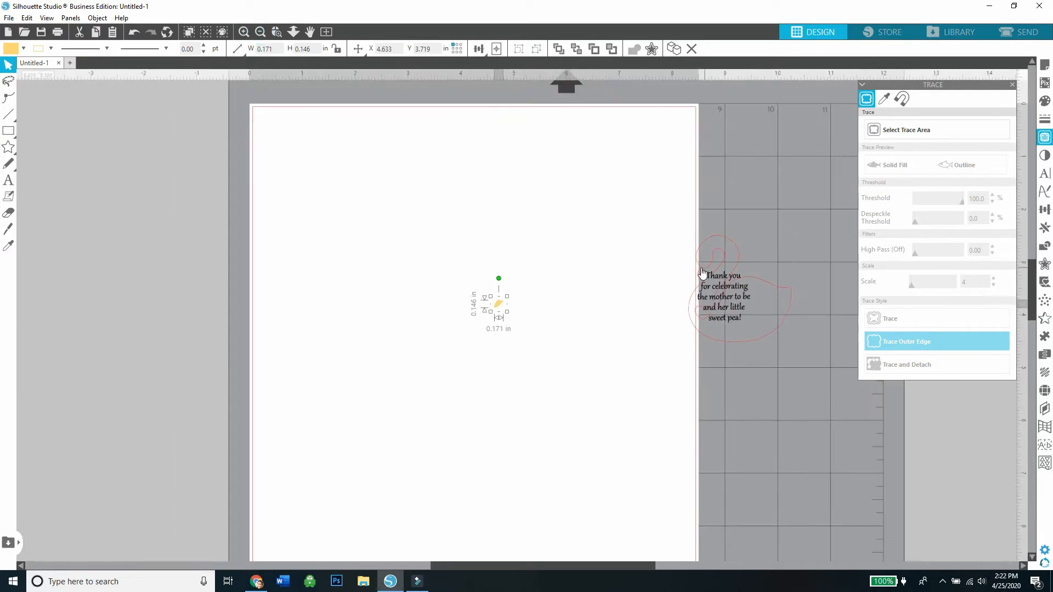
Place the swan outline so the beak sits on its face, and position the thank-you message inside the swan's body.
{"action": "left_click_drag", "start_coordinate": [687, 272], "coordinate": [559, 293]}
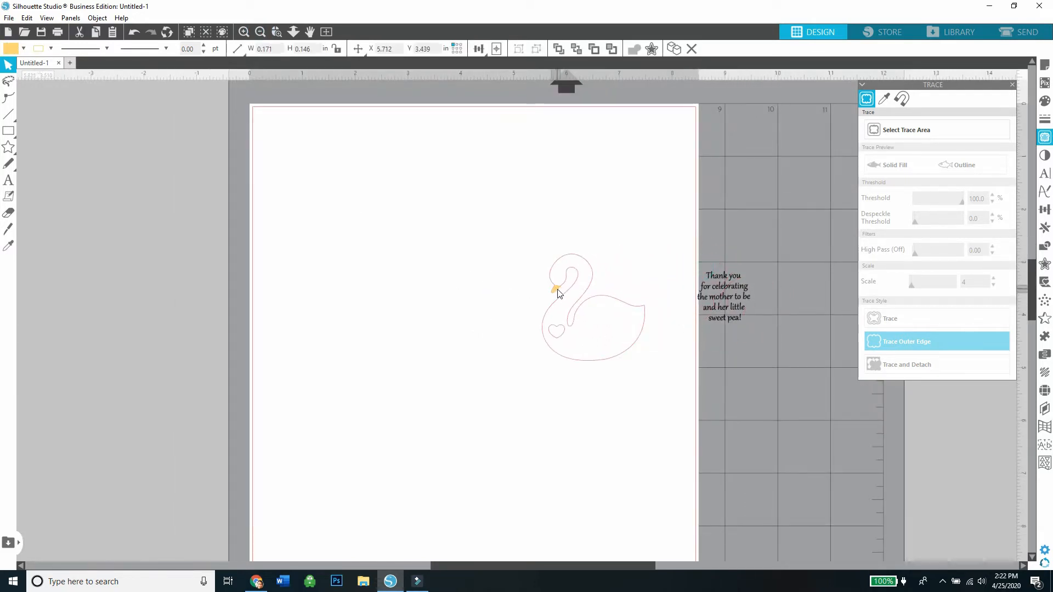
{"action": "left_click", "coordinate": [437, 179]}
{"action": "left_click", "coordinate": [244, 31]}
{"action": "left_click", "coordinate": [243, 31]}
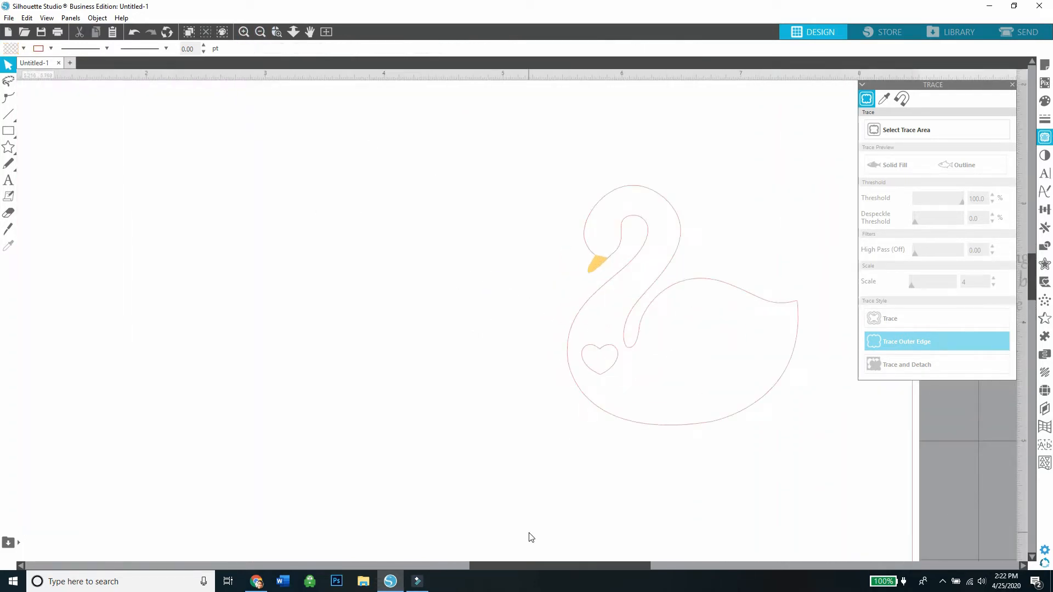
{"action": "left_click_drag", "start_coordinate": [531, 566], "coordinate": [594, 565]}
{"action": "left_click", "coordinate": [771, 332]}
{"action": "left_click", "coordinate": [706, 364]}
{"action": "left_click_drag", "start_coordinate": [792, 334], "coordinate": [519, 403]}
{"action": "left_click", "coordinate": [416, 241]}
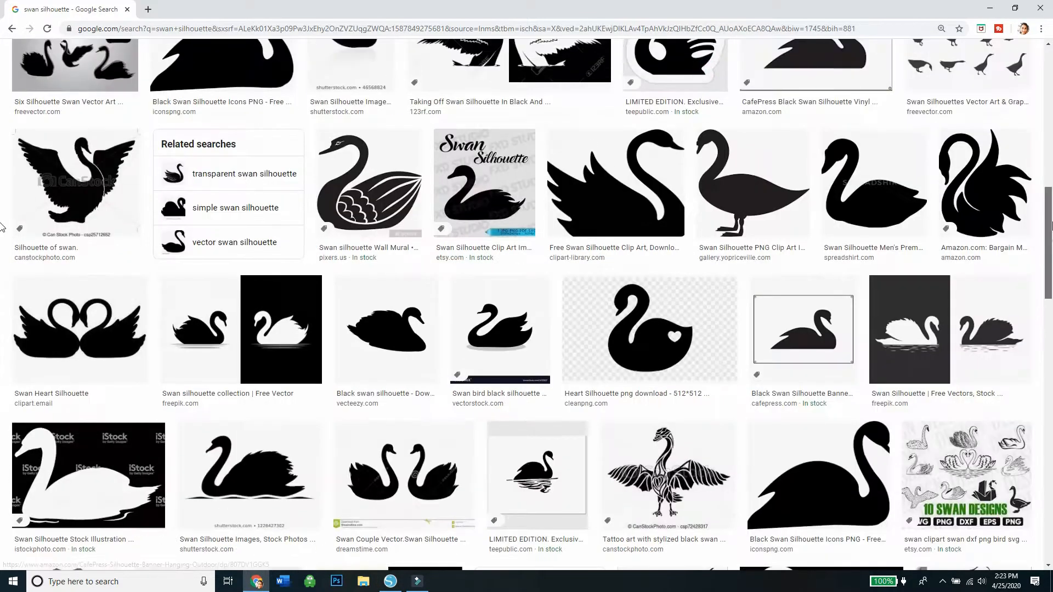
Switch to Chrome and change the Google image search to "lashes silhouette".
{"action": "left_click", "coordinate": [156, 105]}
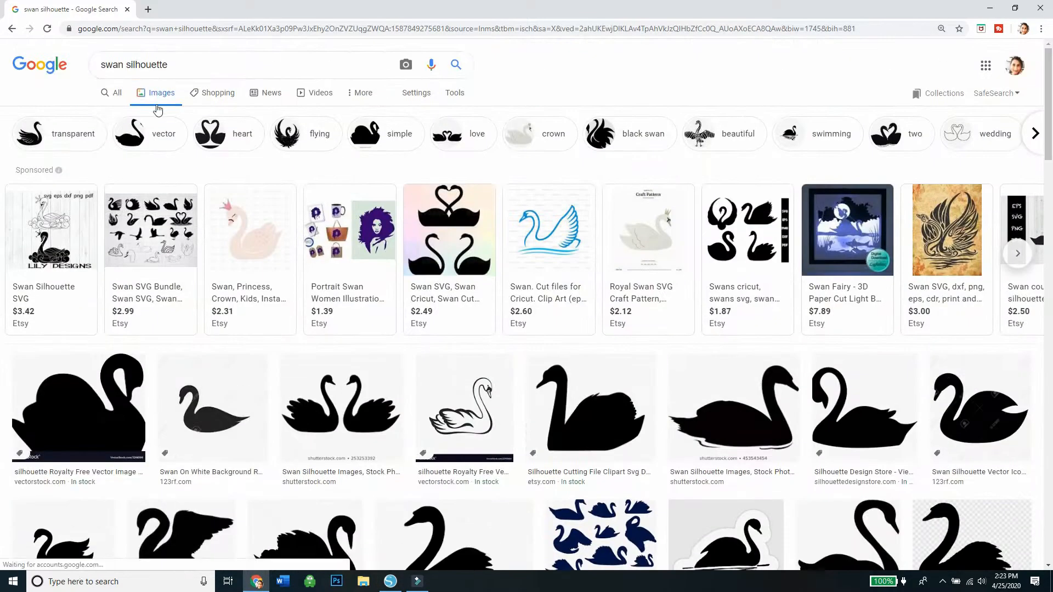
{"action": "left_click", "coordinate": [177, 65]}
{"action": "left_click", "coordinate": [124, 65]}
{"action": "key", "text": "BackSpace"}
{"action": "key", "text": "BackSpace"}
{"action": "key", "text": "BackSpace"}
{"action": "key", "text": "BackSpace"}
{"action": "type", "text": "lashes"}
{"action": "key", "text": "Return"}
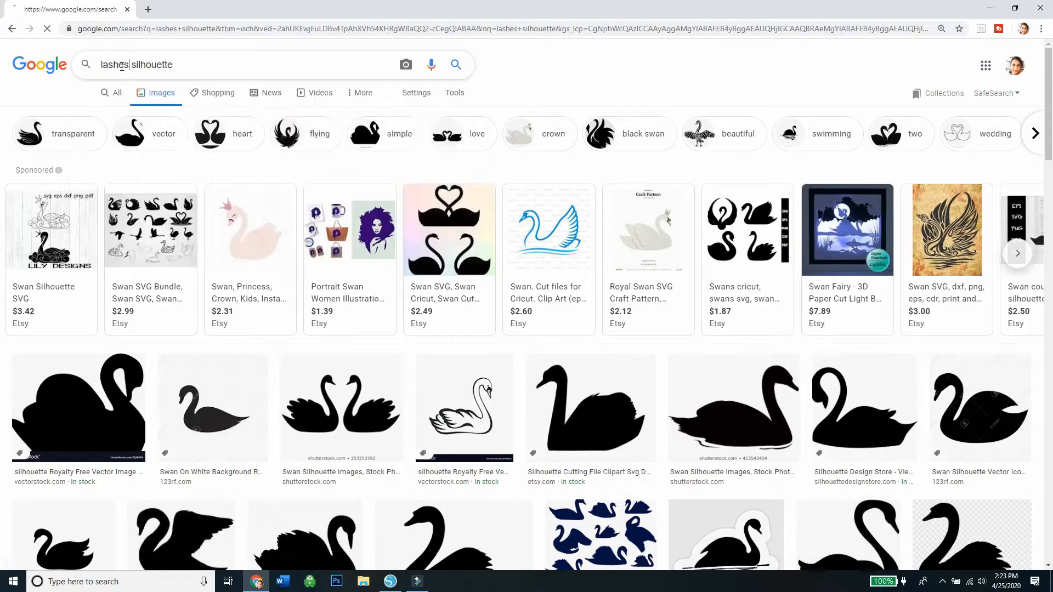
Browse the lash image results and related images, and open the unicorn eyelashes template picture in the preview.
{"action": "left_click_drag", "start_coordinate": [1048, 94], "coordinate": [1051, 411]}
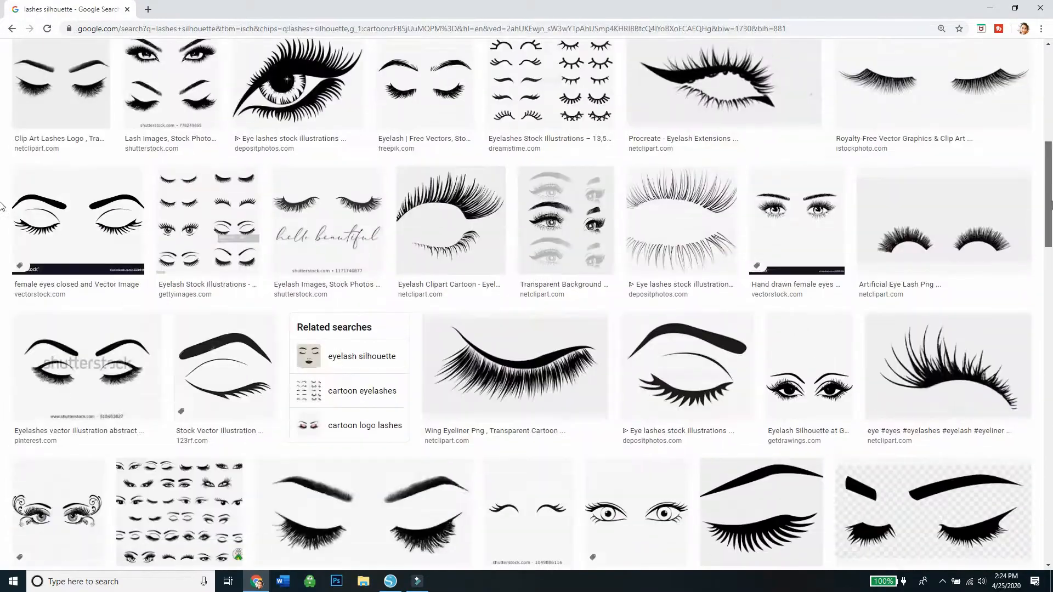
{"action": "left_click_drag", "start_coordinate": [1052, 208], "coordinate": [1052, 239]}
{"action": "left_click", "coordinate": [529, 355]}
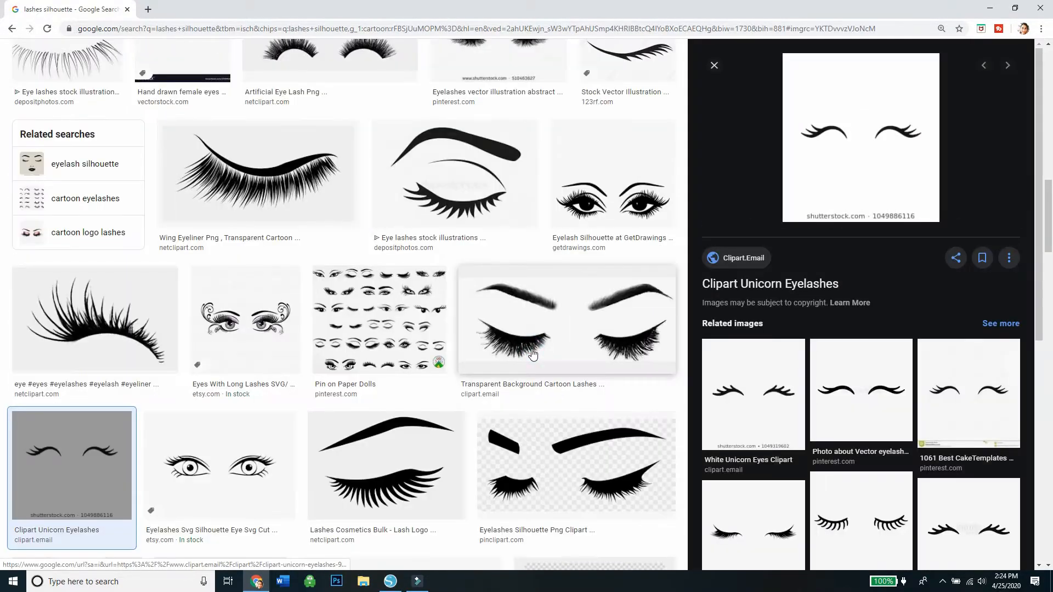
{"action": "scroll", "coordinate": [1015, 388], "scroll_direction": "down", "scroll_amount": 7}
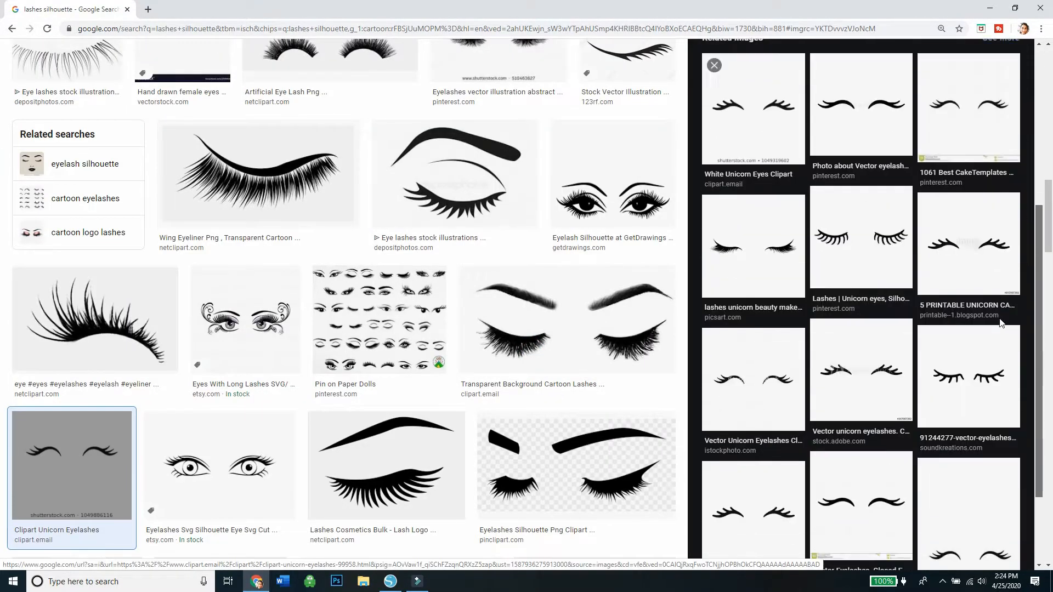
{"action": "left_click", "coordinate": [1016, 388]}
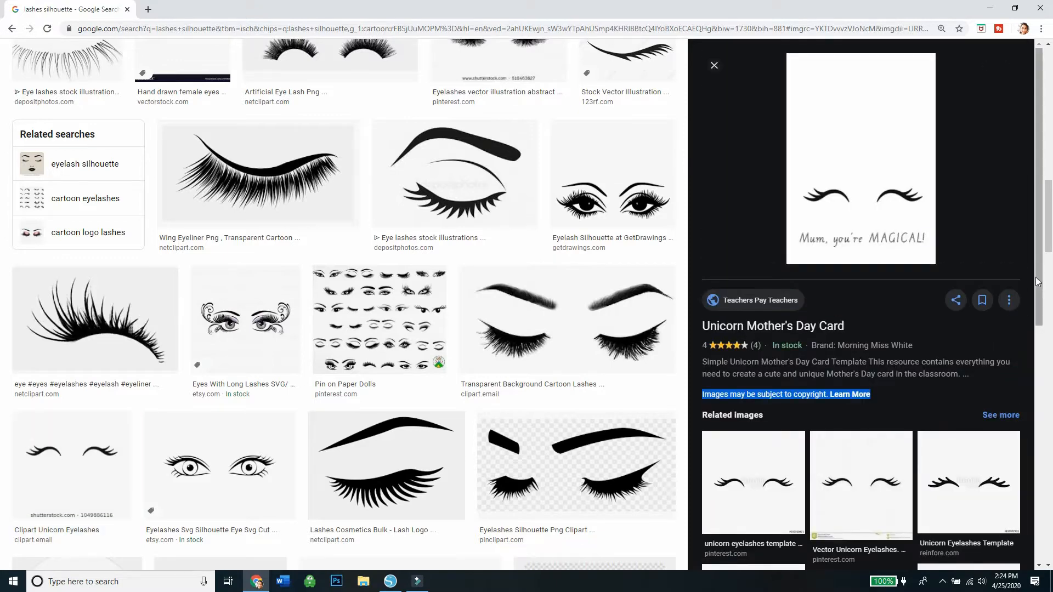
{"action": "scroll", "coordinate": [1037, 320], "scroll_direction": "down", "scroll_amount": 2}
{"action": "mouse_move", "coordinate": [1037, 321]}
{"action": "left_mouse_down"}
{"action": "mouse_move", "coordinate": [1051, 483]}
{"action": "mouse_move", "coordinate": [1051, 310]}
{"action": "mouse_move", "coordinate": [1042, 305]}
{"action": "left_mouse_up"}
{"action": "left_click", "coordinate": [770, 440]}
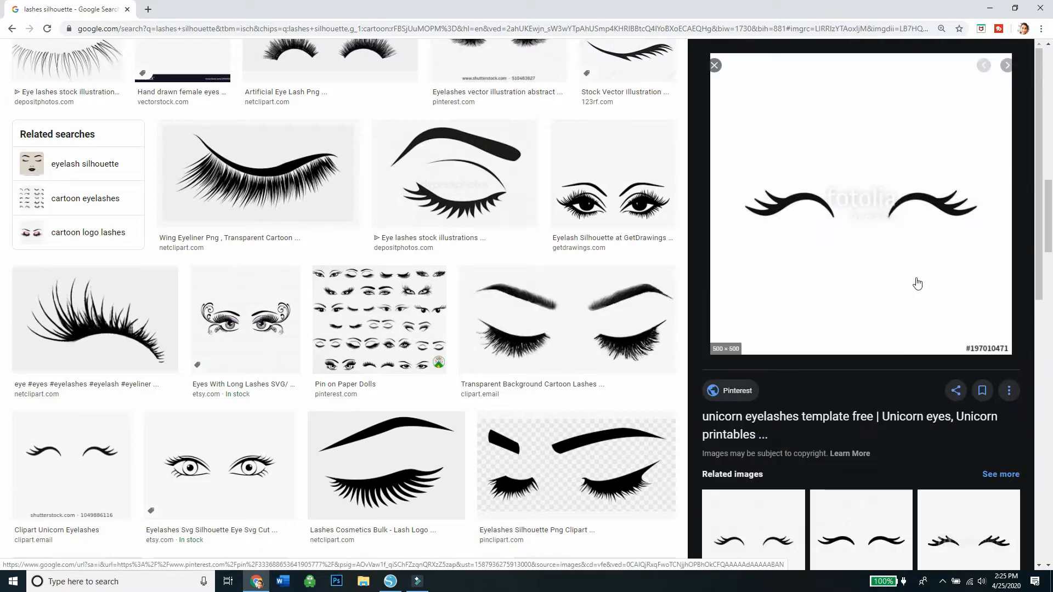
Copy the unicorn eyelashes image and paste it into the Silhouette Studio design beside the swan.
{"action": "right_click", "coordinate": [916, 281]}
{"action": "left_click", "coordinate": [925, 391]}
{"action": "left_click", "coordinate": [811, 530]}
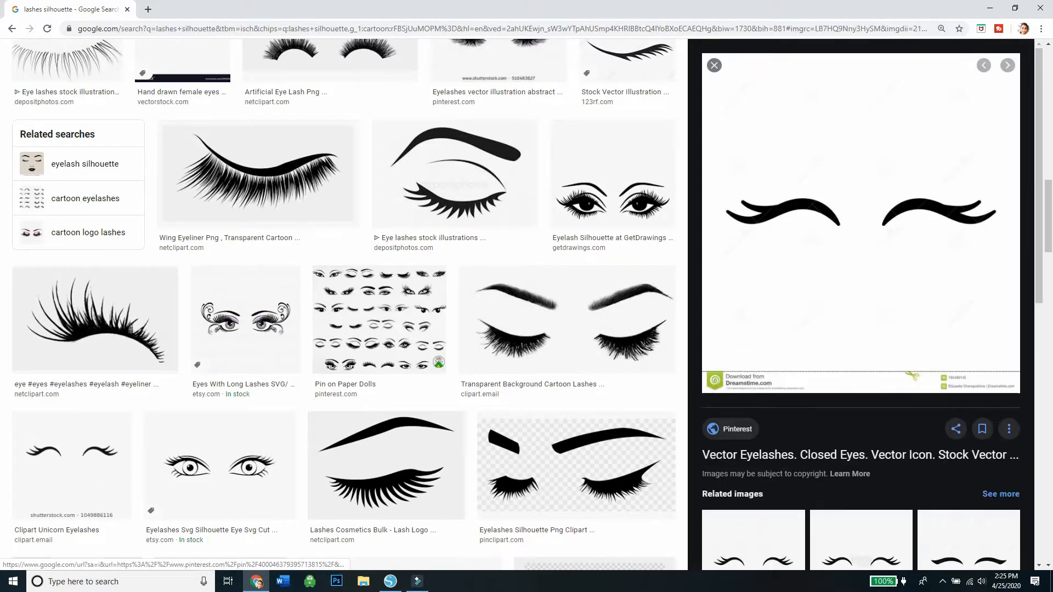
{"action": "left_click", "coordinate": [390, 581]}
{"action": "right_click", "coordinate": [470, 486]}
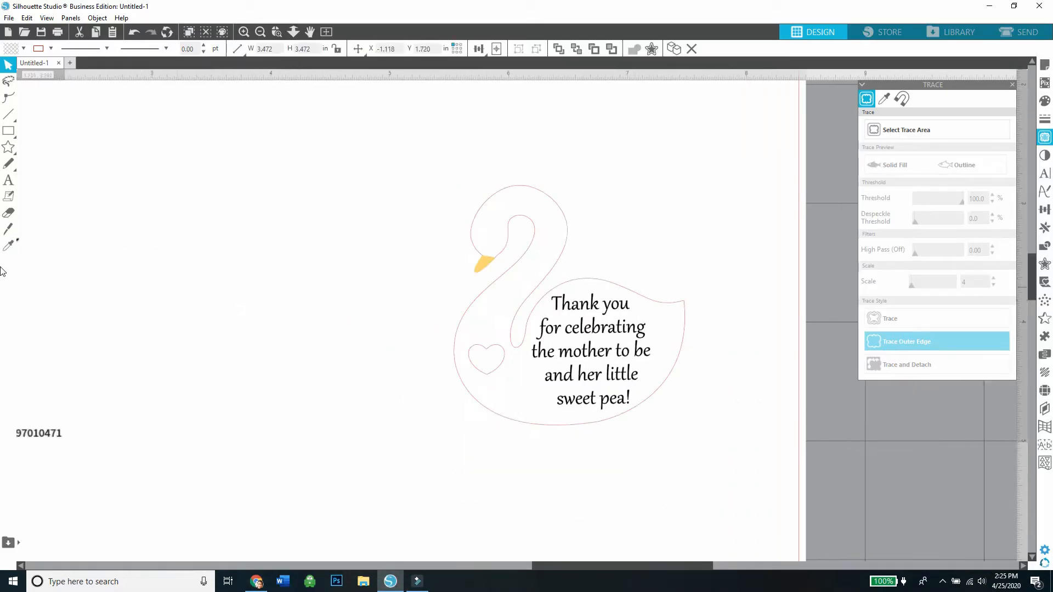
{"action": "mouse_move", "coordinate": [16, 115]}
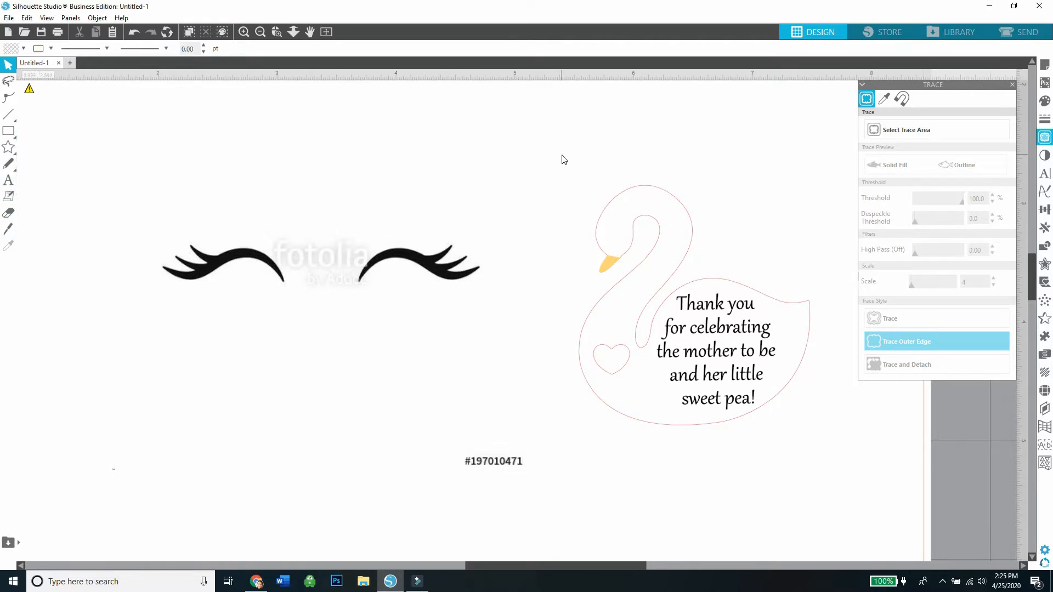
Trace the outer edge of the right lash in the pasted image with the threshold at 84%.
{"action": "left_click", "coordinate": [883, 136]}
{"action": "mouse_move", "coordinate": [509, 306]}
{"action": "left_mouse_down"}
{"action": "mouse_move", "coordinate": [375, 260]}
{"action": "mouse_move", "coordinate": [333, 228]}
{"action": "left_mouse_up"}
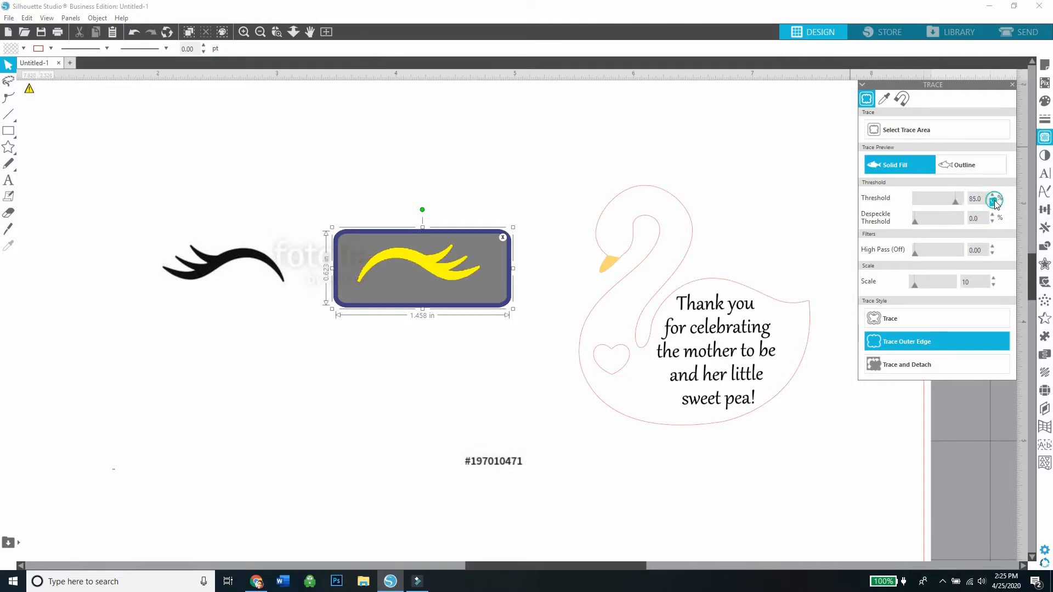
{"action": "left_click", "coordinate": [894, 342]}
Move the eyelash source image away from the traced lash and delete it.
{"action": "left_click_drag", "start_coordinate": [453, 269], "coordinate": [407, 353]}
{"action": "mouse_move", "coordinate": [439, 279]}
{"action": "left_mouse_down"}
{"action": "mouse_move", "coordinate": [469, 251]}
{"action": "mouse_move", "coordinate": [339, 331]}
{"action": "left_mouse_up"}
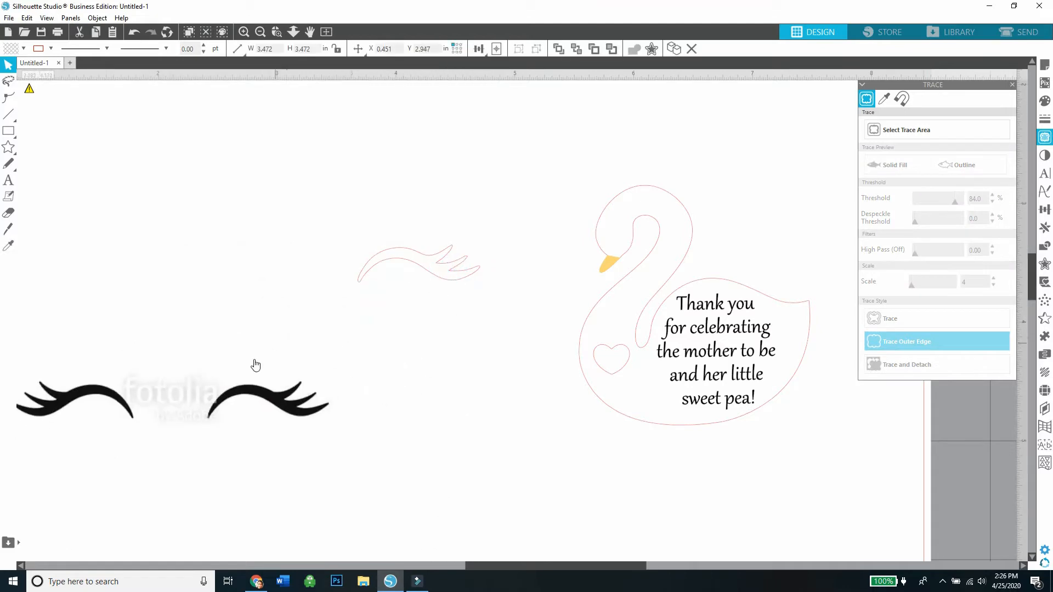
{"action": "right_click", "coordinate": [248, 100]}
{"action": "left_click", "coordinate": [306, 198]}
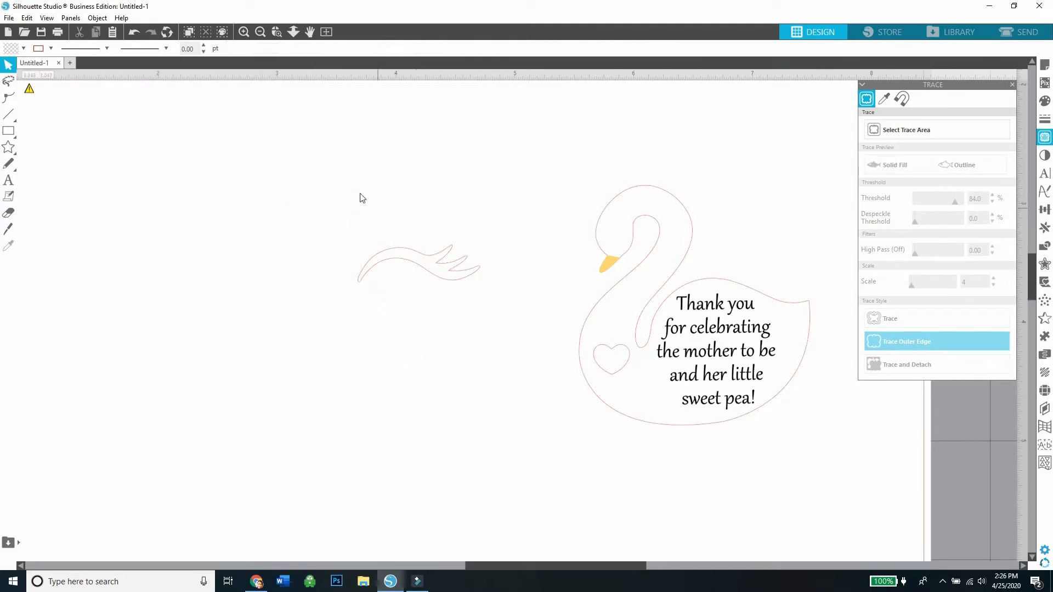
Shrink the traced lash to about 0.204 in wide and give it a black fill with a matching outline.
{"action": "left_click", "coordinate": [248, 37]}
{"action": "left_click", "coordinate": [249, 37]}
{"action": "left_click_drag", "start_coordinate": [311, 191], "coordinate": [422, 190]}
{"action": "left_click_drag", "start_coordinate": [543, 160], "coordinate": [322, 222]}
{"action": "left_click", "coordinate": [22, 49]}
{"action": "left_click", "coordinate": [14, 69]}
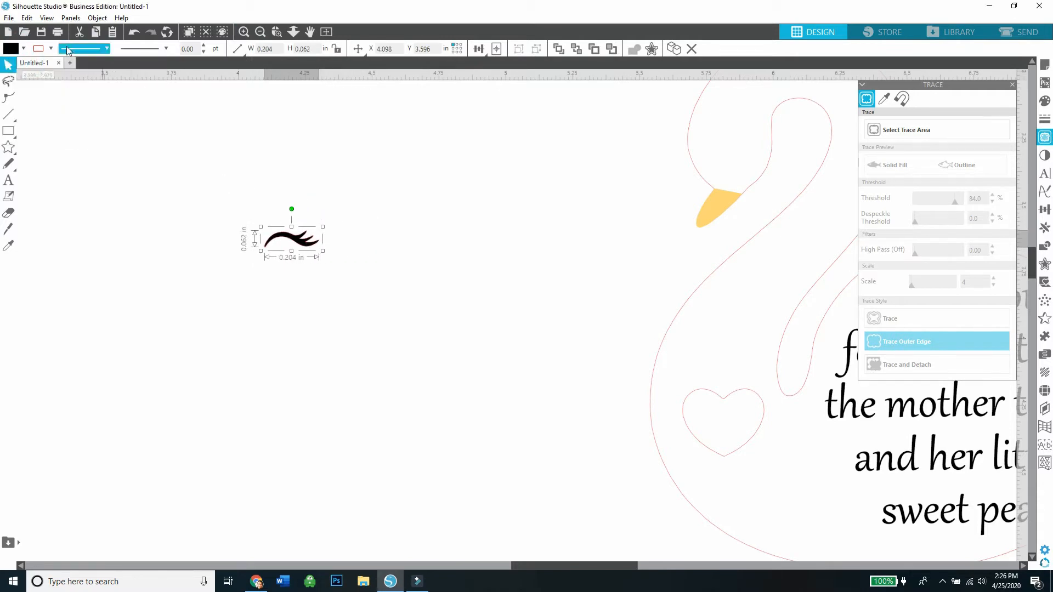
{"action": "left_click", "coordinate": [50, 48]}
{"action": "left_click", "coordinate": [42, 69]}
Place the lash above the beak on the swan's head, scale it to about 0.121 in wide and rotate it upright.
{"action": "left_click_drag", "start_coordinate": [292, 235], "coordinate": [553, 236]}
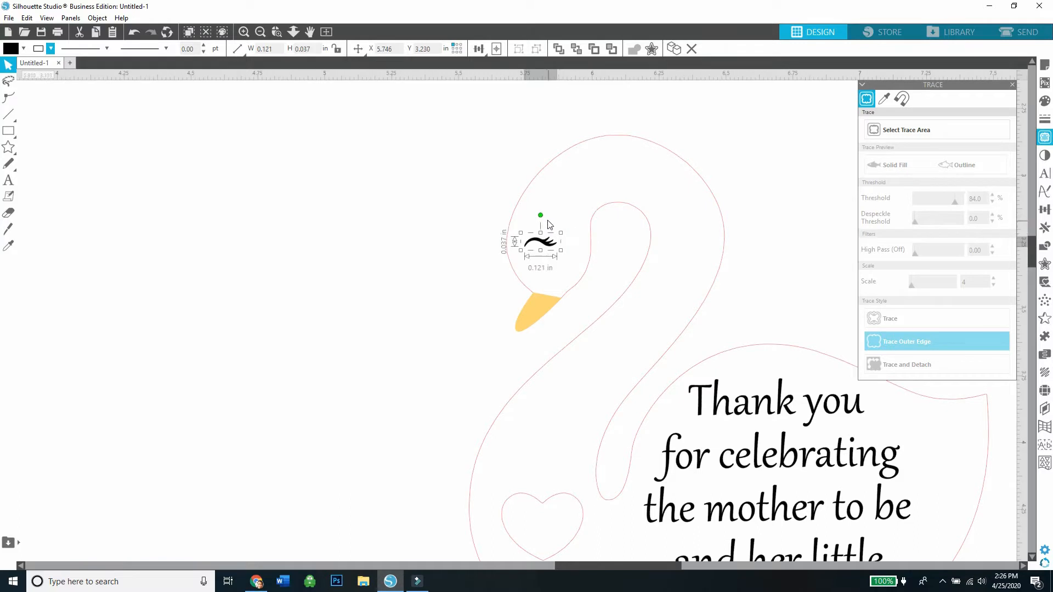
{"action": "left_click", "coordinate": [463, 249]}
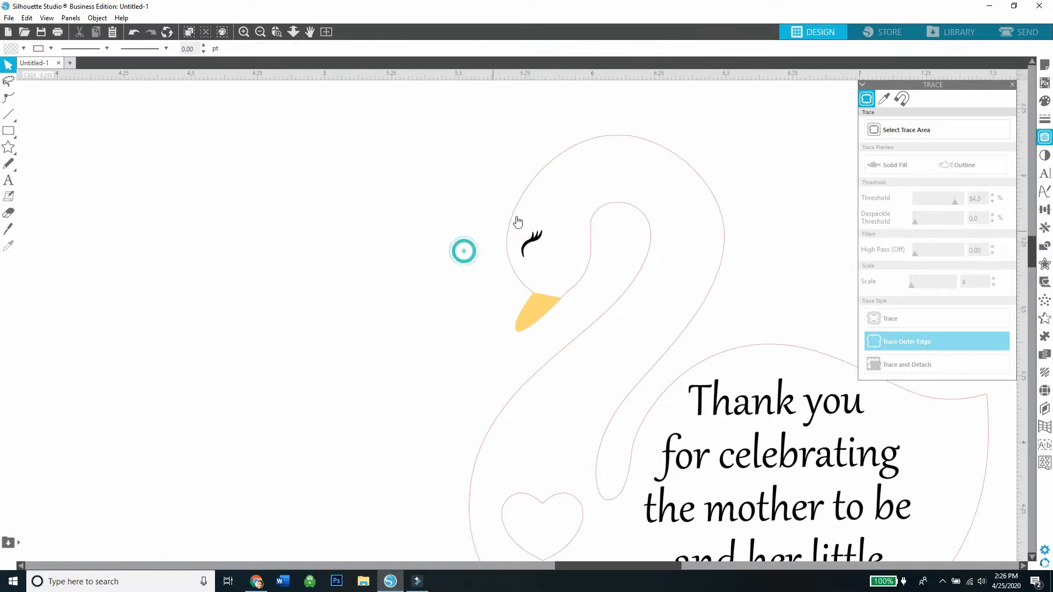
{"action": "left_click", "coordinate": [529, 237]}
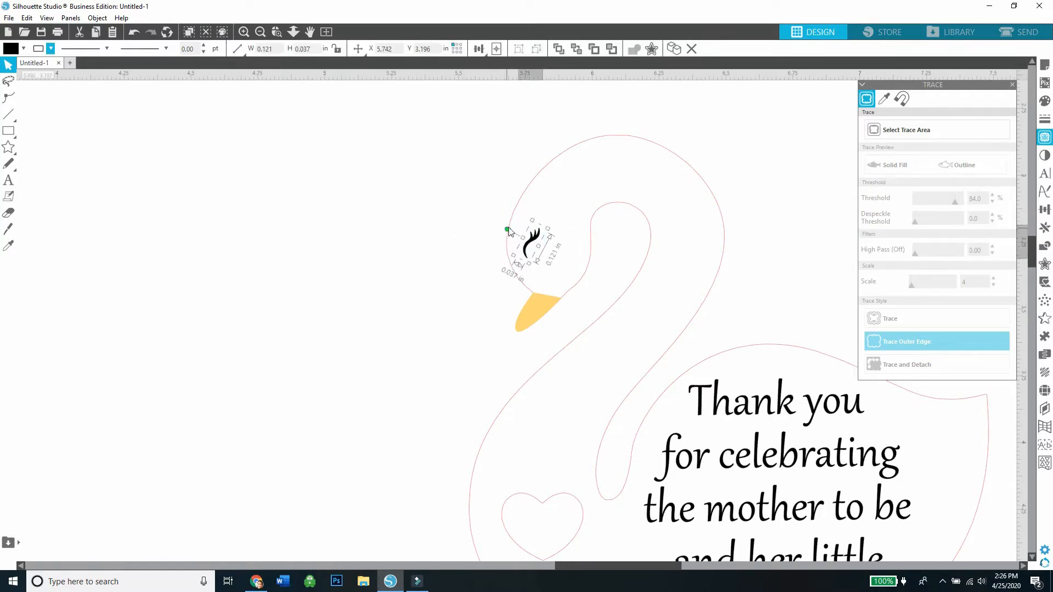
Enlarge the lash beside the swan's head and compress its length.
{"action": "left_click_drag", "start_coordinate": [383, 260], "coordinate": [472, 275]}
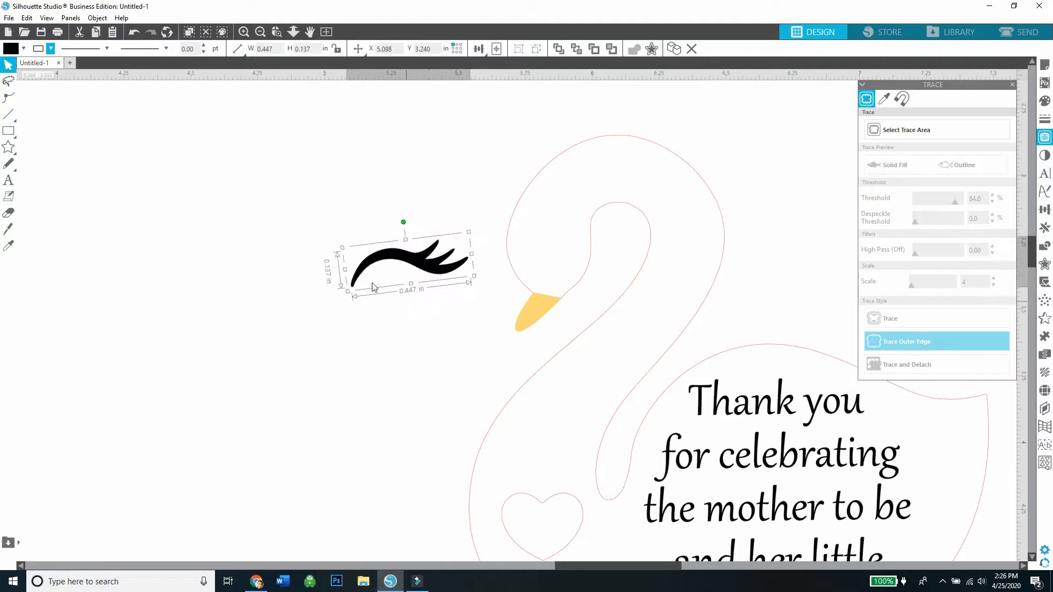
{"action": "left_click_drag", "start_coordinate": [346, 274], "coordinate": [369, 272]}
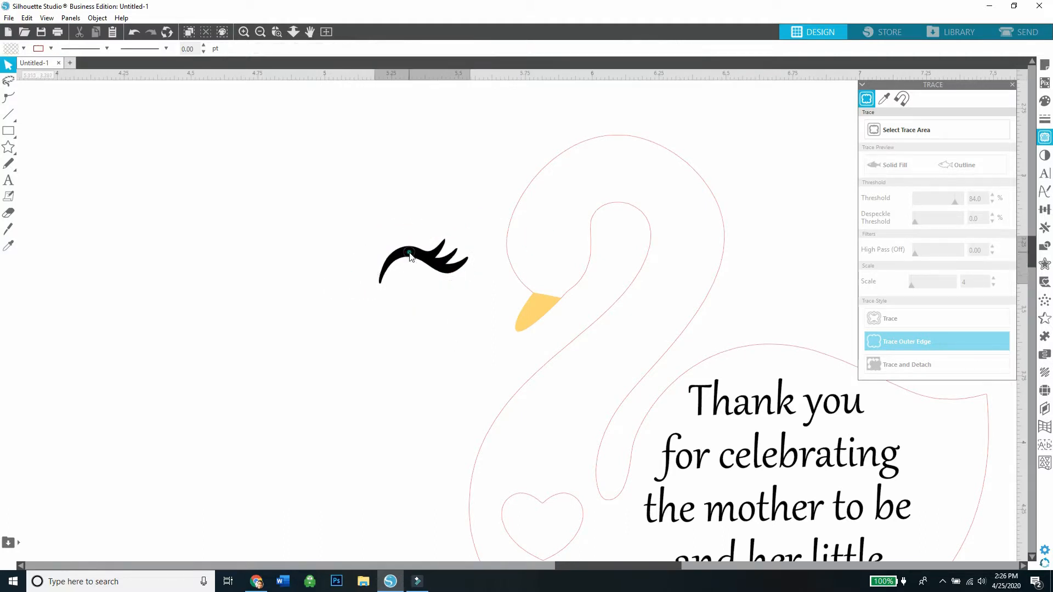
{"action": "left_click", "coordinate": [330, 288]}
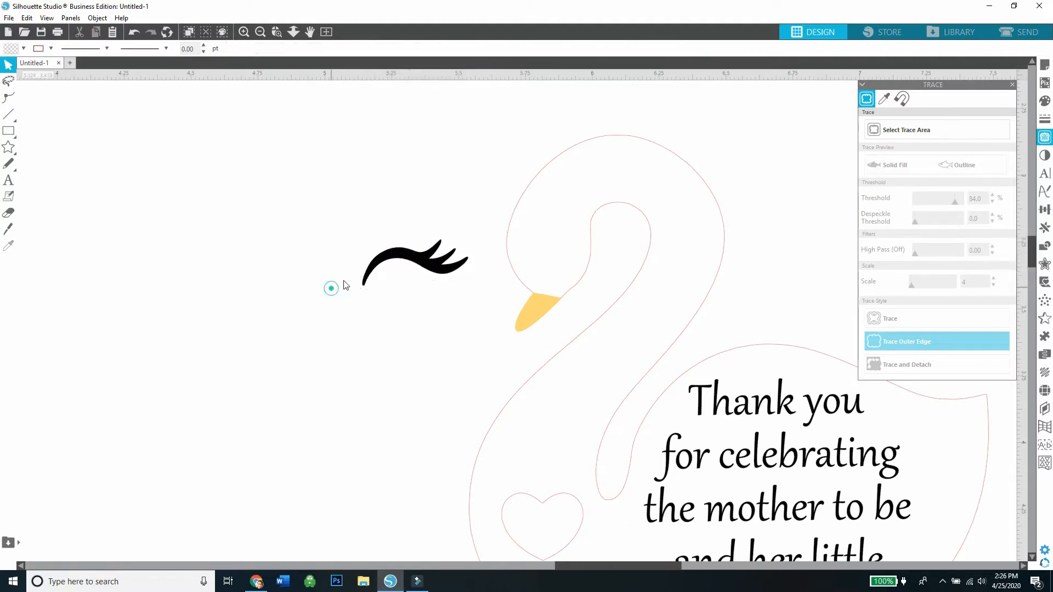
Shrink the lash to about 0.122 in wide, rotate it upright and position it as the swan's eye above the beak.
{"action": "left_click", "coordinate": [405, 253]}
{"action": "left_click_drag", "start_coordinate": [470, 234], "coordinate": [531, 254]}
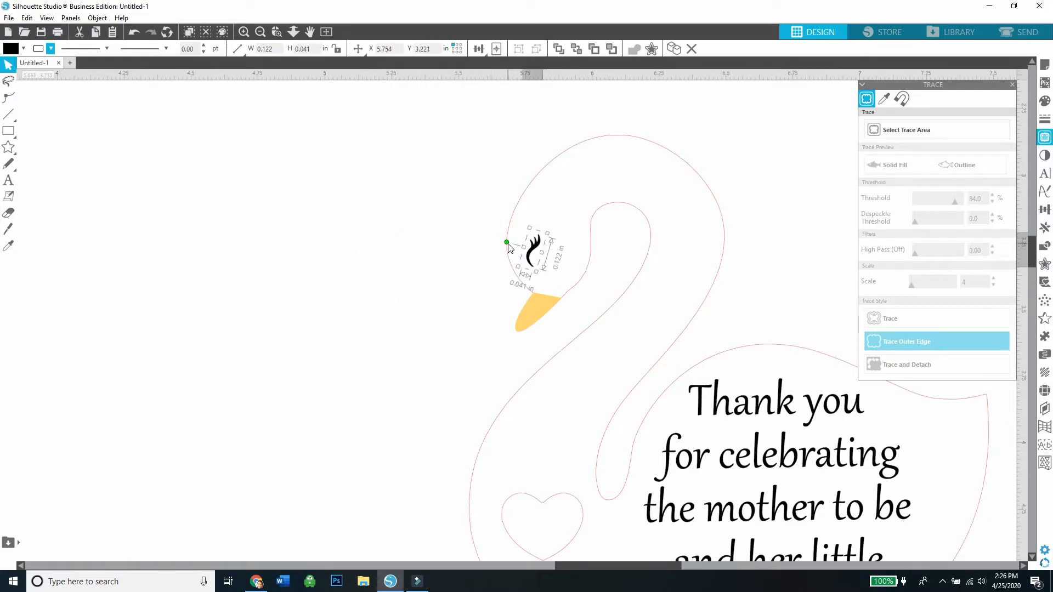
{"action": "left_click_drag", "start_coordinate": [499, 249], "coordinate": [511, 251]}
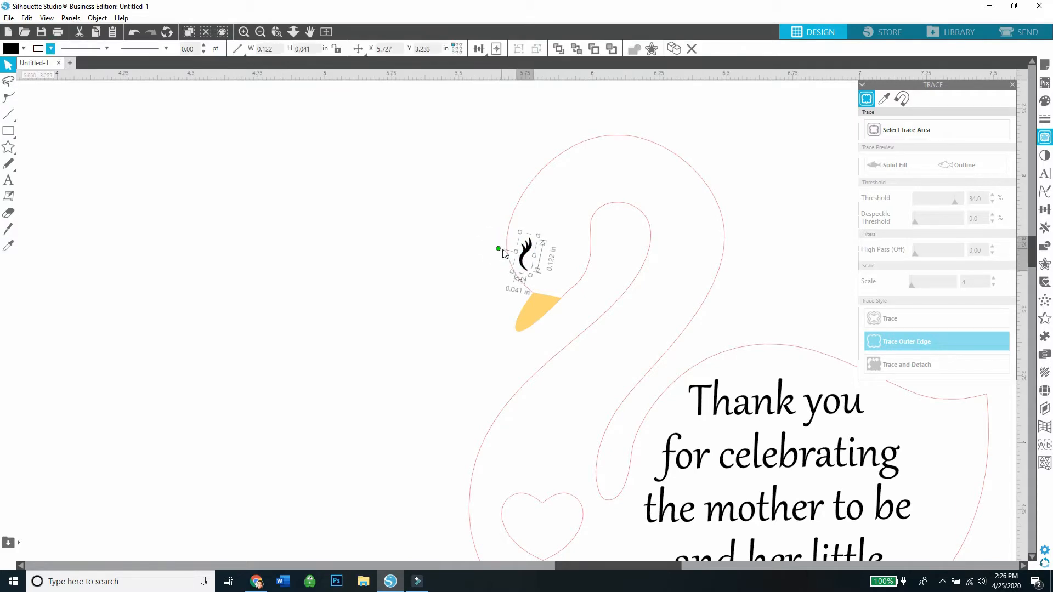
{"action": "left_click", "coordinate": [472, 274]}
{"action": "left_click", "coordinate": [266, 26]}
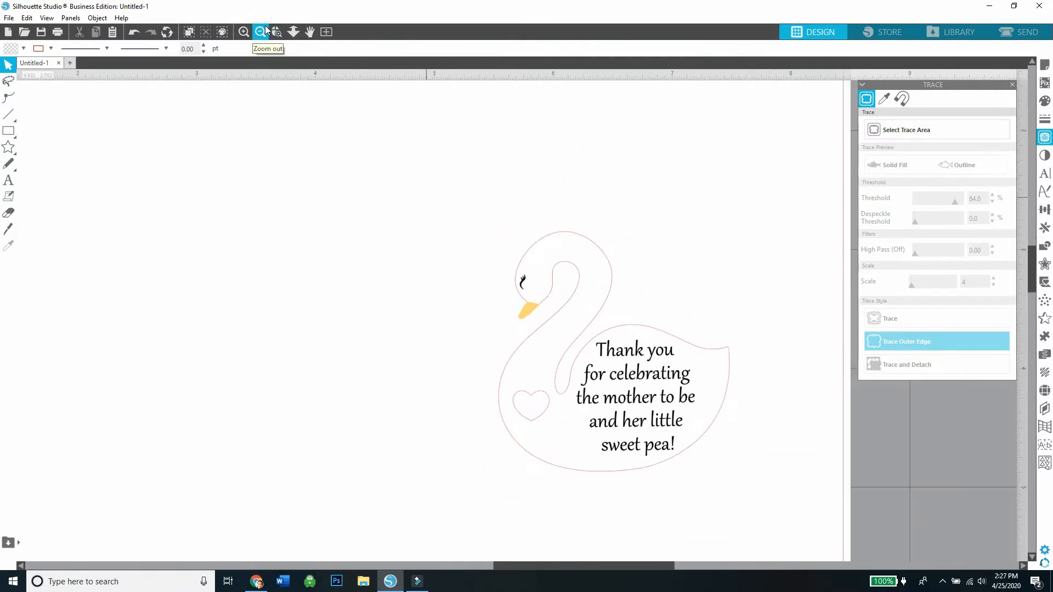
{"action": "left_click", "coordinate": [304, 283]}
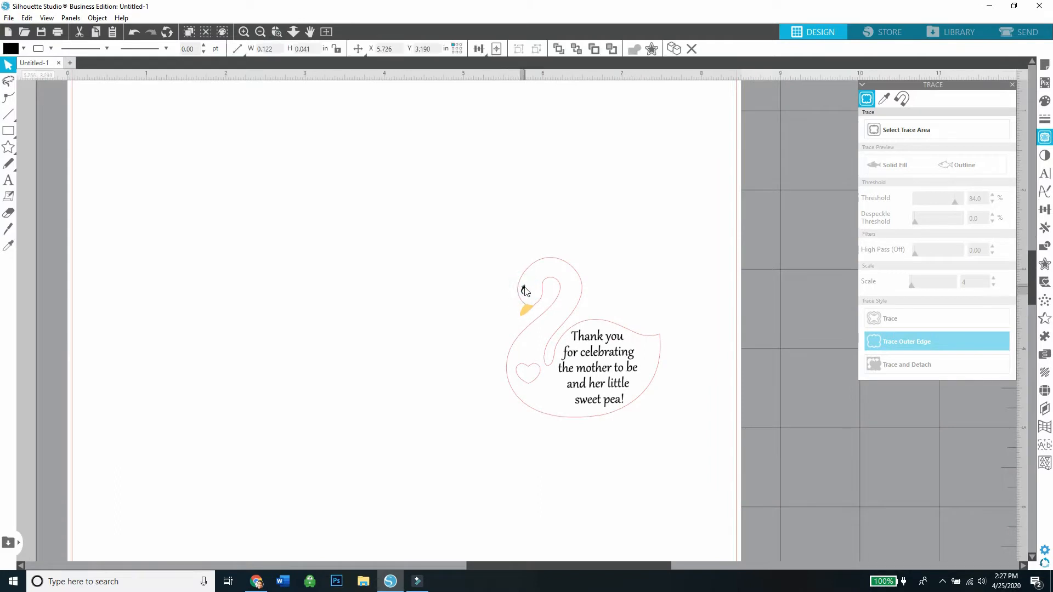
{"action": "left_click", "coordinate": [492, 325]}
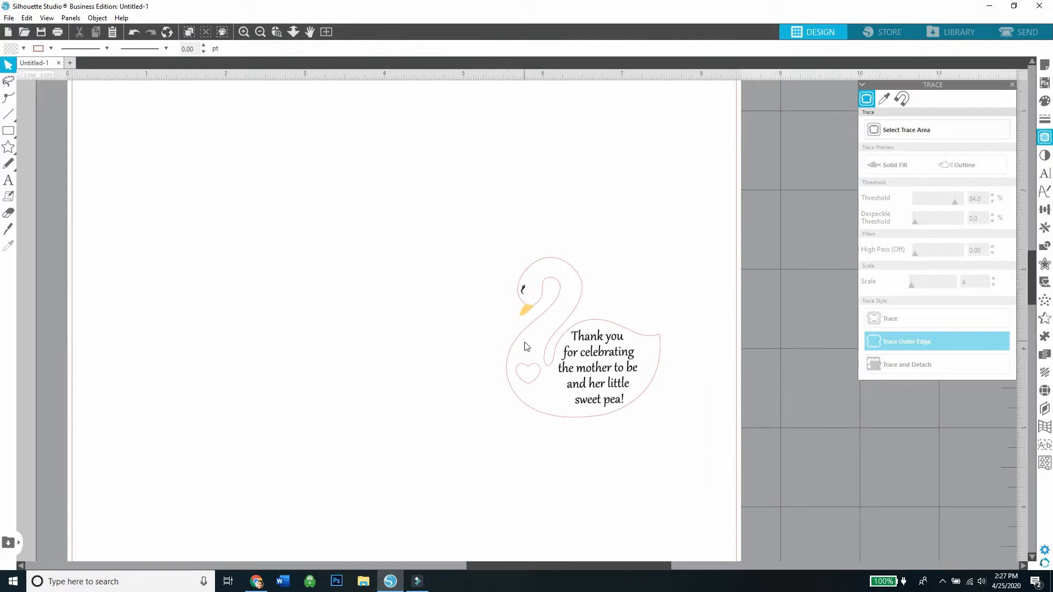
Group the lash, beak and message with the swan outline moved aside, and return the outline around them.
{"action": "left_click_drag", "start_coordinate": [525, 346], "coordinate": [322, 356]}
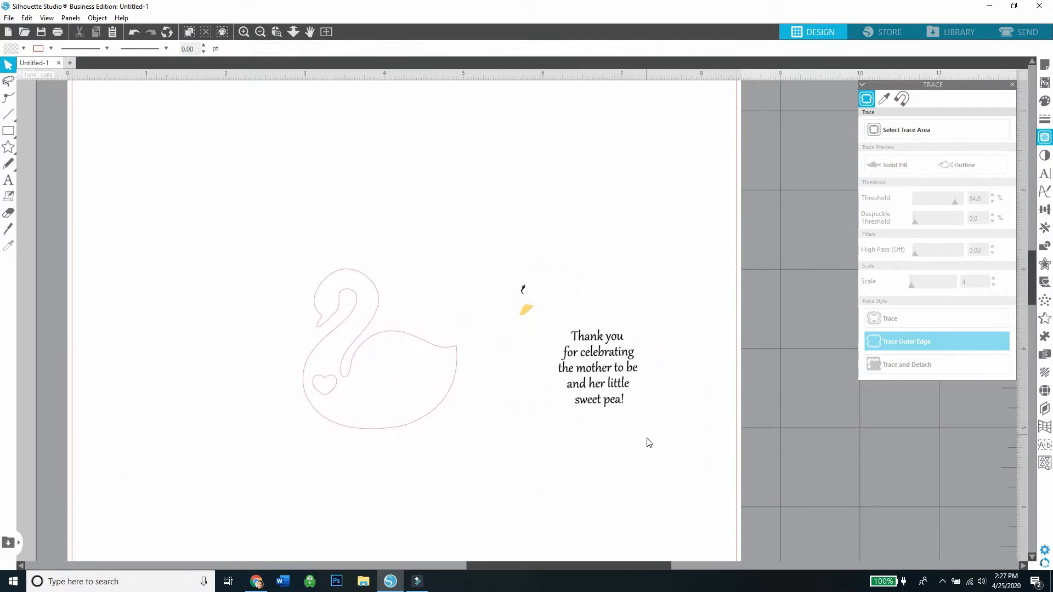
{"action": "left_click_drag", "start_coordinate": [649, 443], "coordinate": [501, 277]}
{"action": "right_click", "coordinate": [512, 289]}
{"action": "left_click", "coordinate": [522, 433]}
{"action": "left_click_drag", "start_coordinate": [438, 400], "coordinate": [625, 399]}
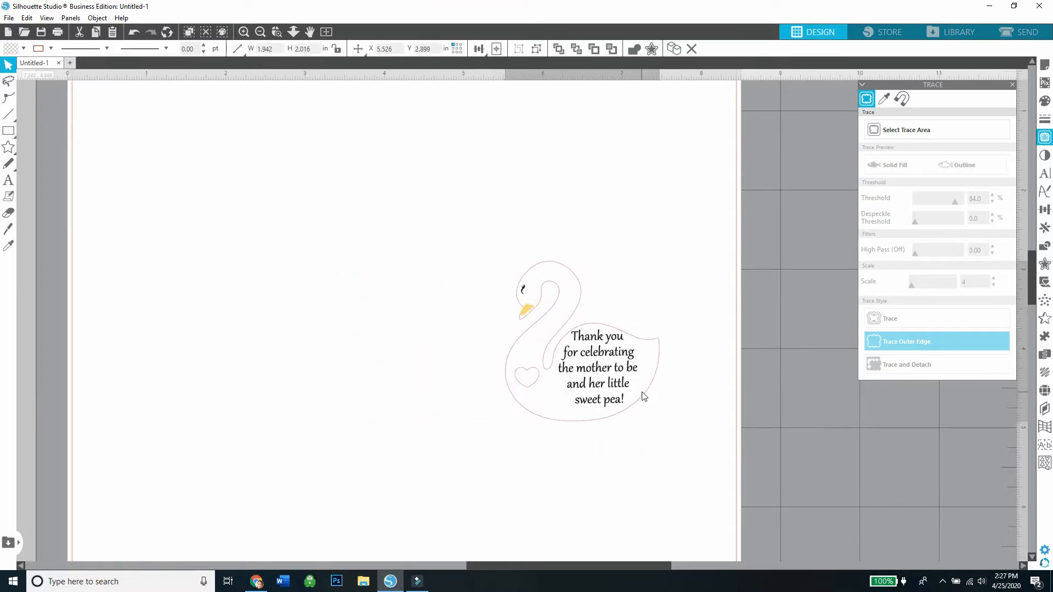
Move the complete swan tag off the page and place a duplicate of it back on the page.
{"action": "left_click_drag", "start_coordinate": [629, 460], "coordinate": [535, 300]}
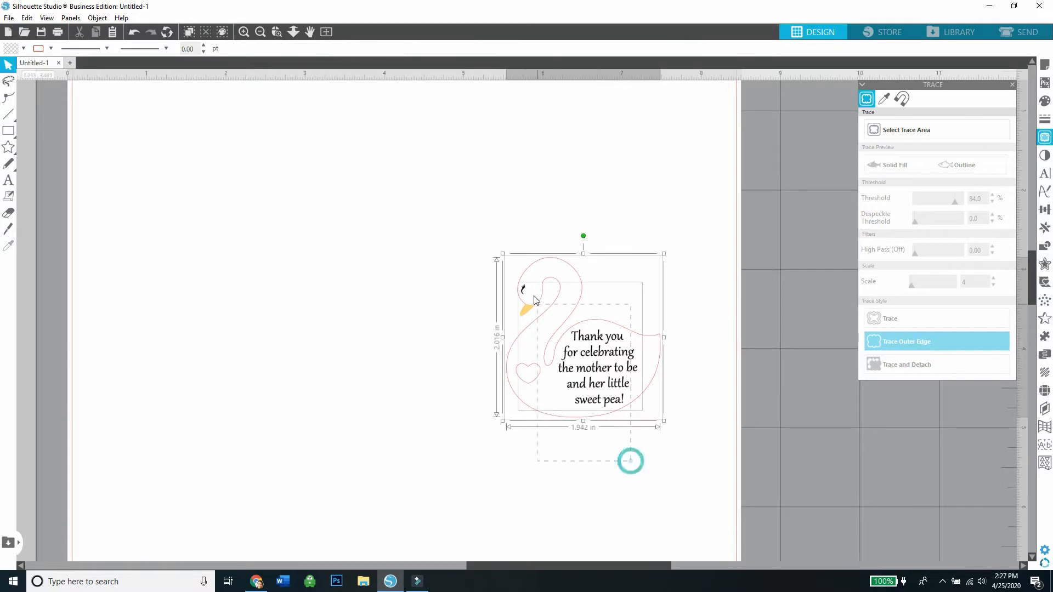
{"action": "left_click_drag", "start_coordinate": [595, 363], "coordinate": [662, 241]}
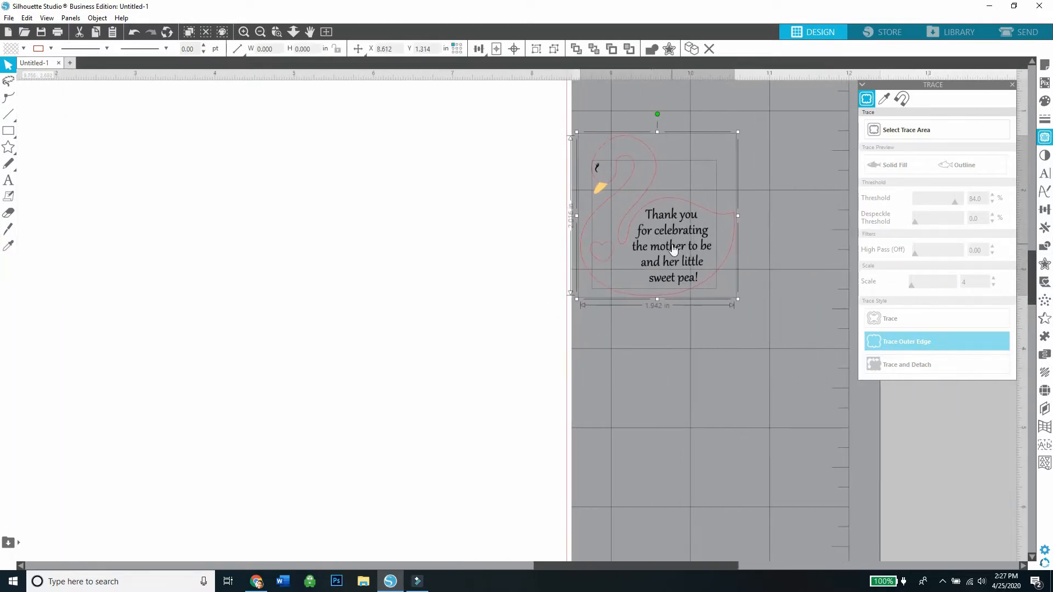
{"action": "right_click", "coordinate": [673, 244]}
{"action": "left_click", "coordinate": [702, 327]}
{"action": "left_click_drag", "start_coordinate": [691, 281], "coordinate": [364, 311]}
Ungroup the lash, beak and message in the swan tag on the page.
{"action": "key", "text": "Escape"}
{"action": "left_click", "coordinate": [359, 314]}
{"action": "left_click", "coordinate": [347, 401]}
{"action": "left_click", "coordinate": [173, 95]}
{"action": "right_click", "coordinate": [364, 311]}
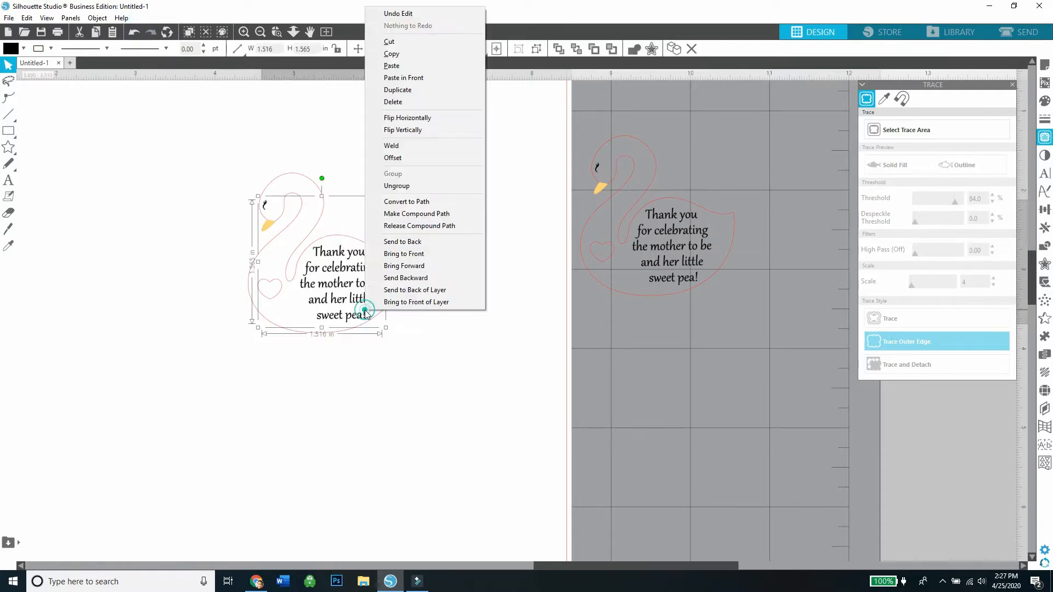
{"action": "left_click", "coordinate": [420, 185]}
{"action": "left_click", "coordinate": [147, 343]}
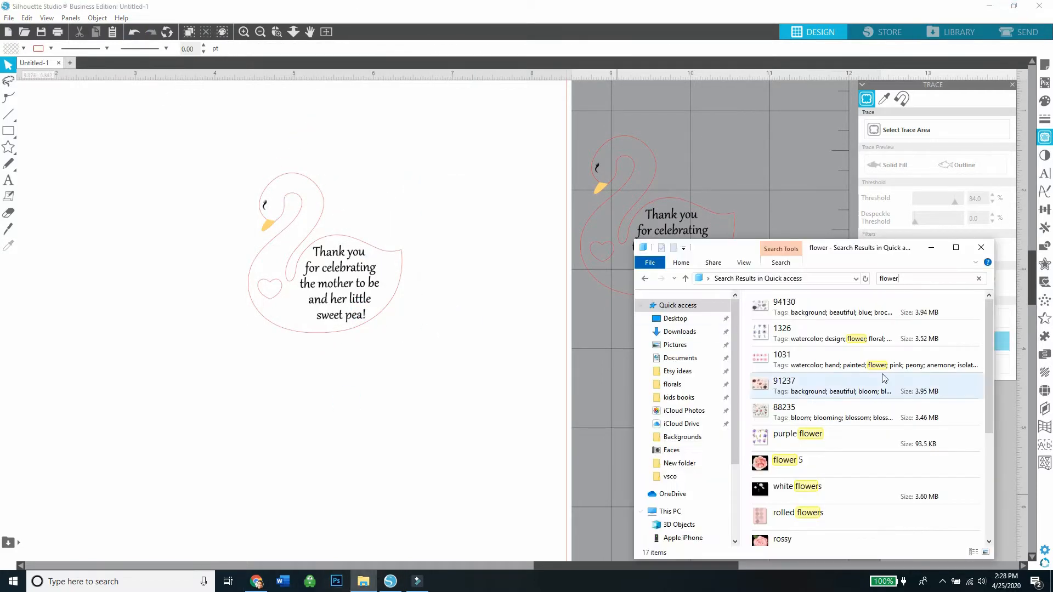
Find the rose and leaf arrangement among the "flower" search results in File Explorer and add it to the design page.
{"action": "left_click_drag", "start_coordinate": [988, 355], "coordinate": [989, 460]}
{"action": "mouse_move", "coordinate": [789, 472]}
{"action": "left_mouse_down"}
{"action": "mouse_move", "coordinate": [762, 521]}
{"action": "mouse_move", "coordinate": [500, 498]}
{"action": "mouse_move", "coordinate": [453, 476]}
{"action": "mouse_move", "coordinate": [174, 583]}
{"action": "mouse_move", "coordinate": [203, 362]}
{"action": "mouse_move", "coordinate": [367, 290]}
{"action": "left_mouse_up"}
Trace the rose and leaf arrangement with a threshold of 100% and detach it from its background.
{"action": "left_click", "coordinate": [885, 130]}
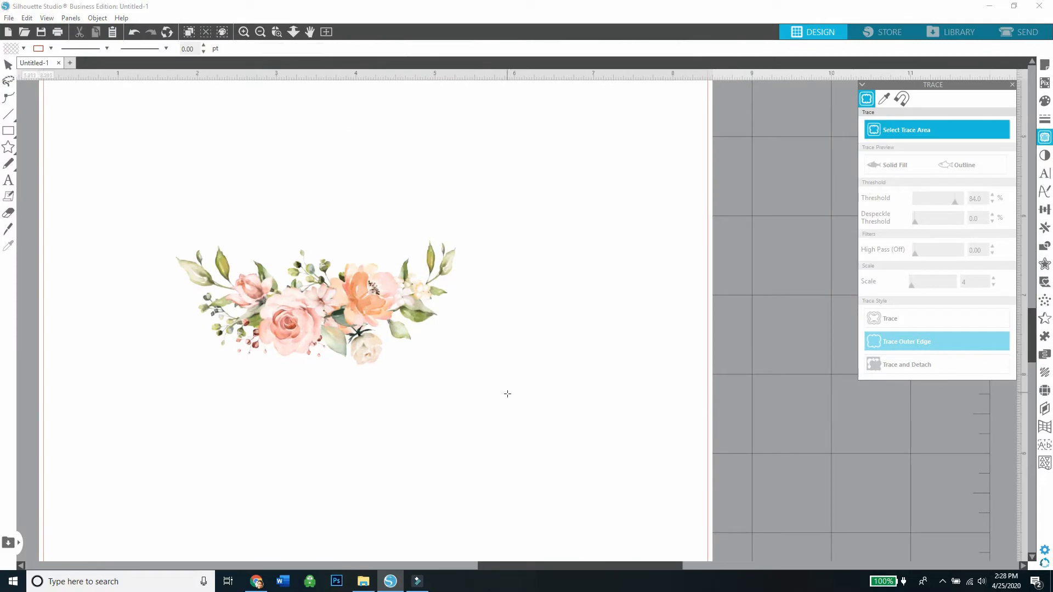
{"action": "left_click_drag", "start_coordinate": [508, 393], "coordinate": [109, 186]}
{"action": "left_click", "coordinate": [915, 284]}
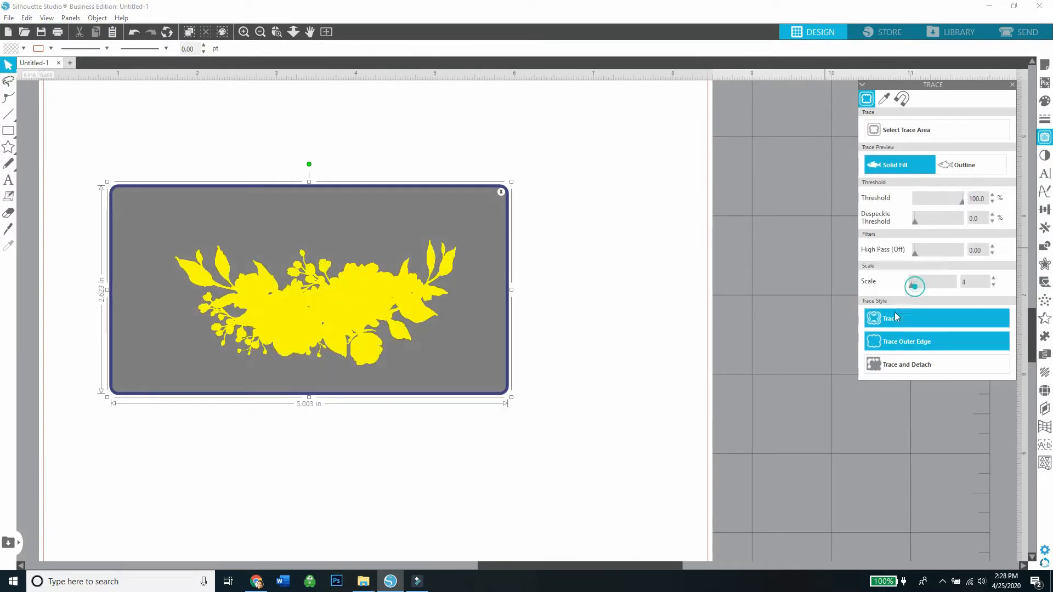
{"action": "left_click", "coordinate": [908, 364]}
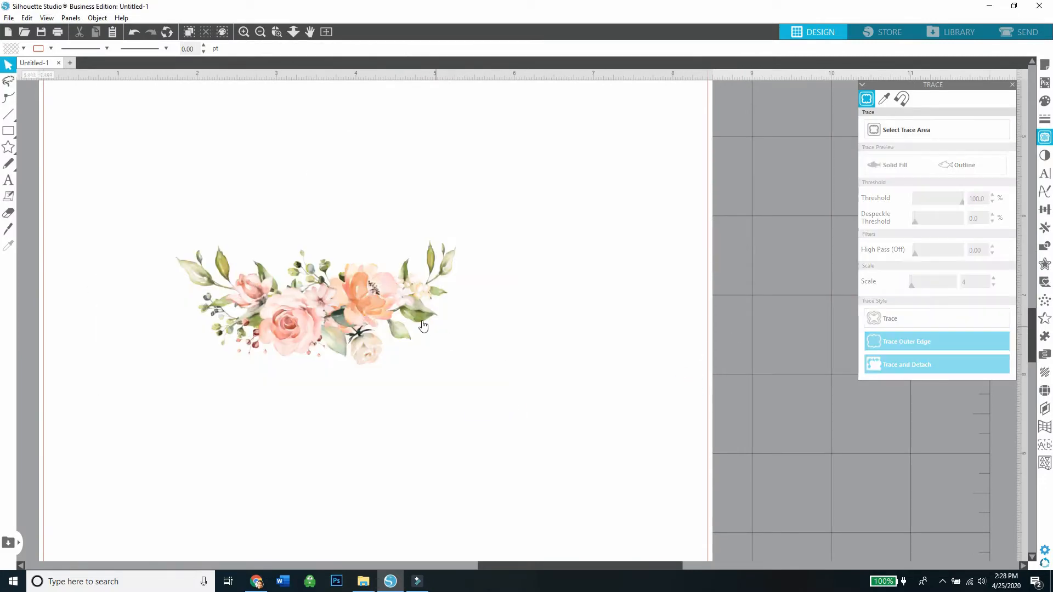
Move the detached floral arrangement aside and delete the leftover background image.
{"action": "left_click_drag", "start_coordinate": [422, 322], "coordinate": [864, 298]}
{"action": "left_click", "coordinate": [530, 374]}
{"action": "right_click", "coordinate": [406, 379]}
{"action": "left_click", "coordinate": [488, 184]}
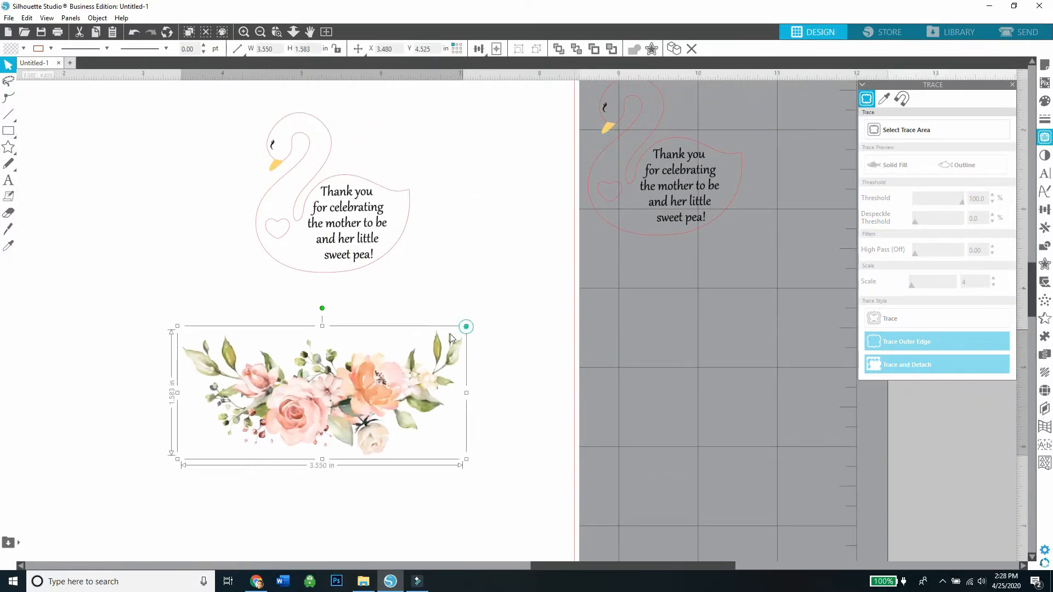
Shrink the floral arrangement to fit within the swan's width and place it just below the swan's body.
{"action": "left_click_drag", "start_coordinate": [467, 327], "coordinate": [319, 394]}
{"action": "left_click_drag", "start_coordinate": [273, 417], "coordinate": [368, 261]}
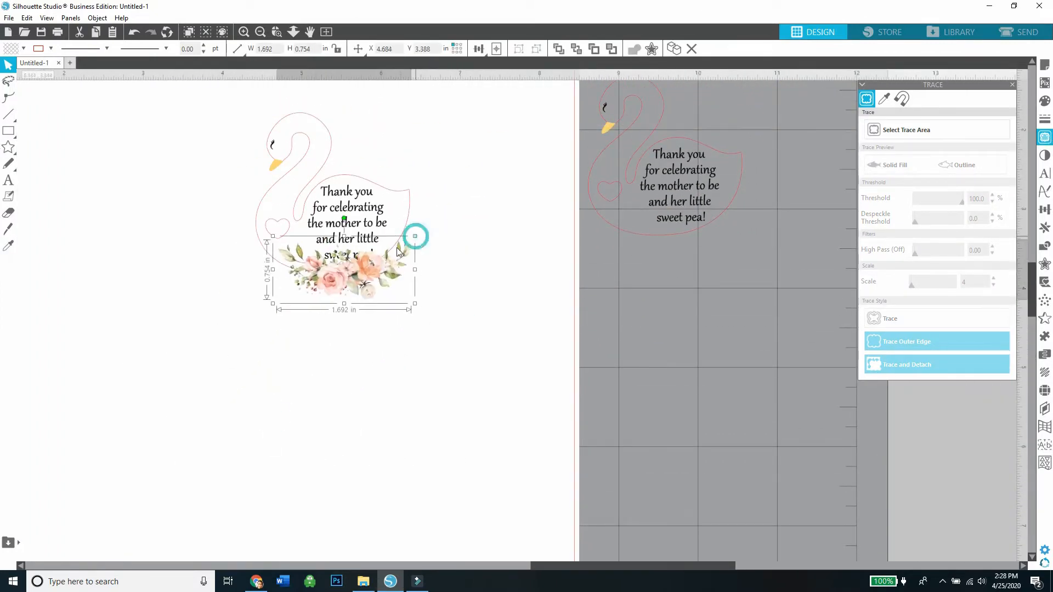
{"action": "left_click_drag", "start_coordinate": [415, 236], "coordinate": [394, 250]}
{"action": "left_click_drag", "start_coordinate": [357, 275], "coordinate": [359, 305]}
Shrink the thank-you message on the swan to about 11.4 pt and move the floral arrangement onto the swan's base.
{"action": "left_click", "coordinate": [364, 227]}
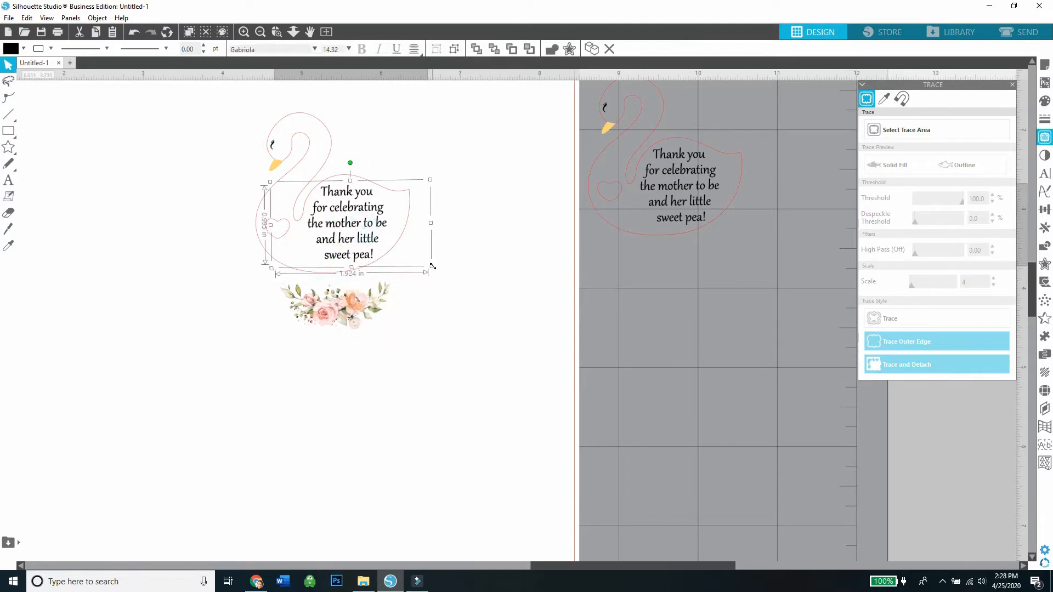
{"action": "left_click_drag", "start_coordinate": [433, 267], "coordinate": [365, 230]}
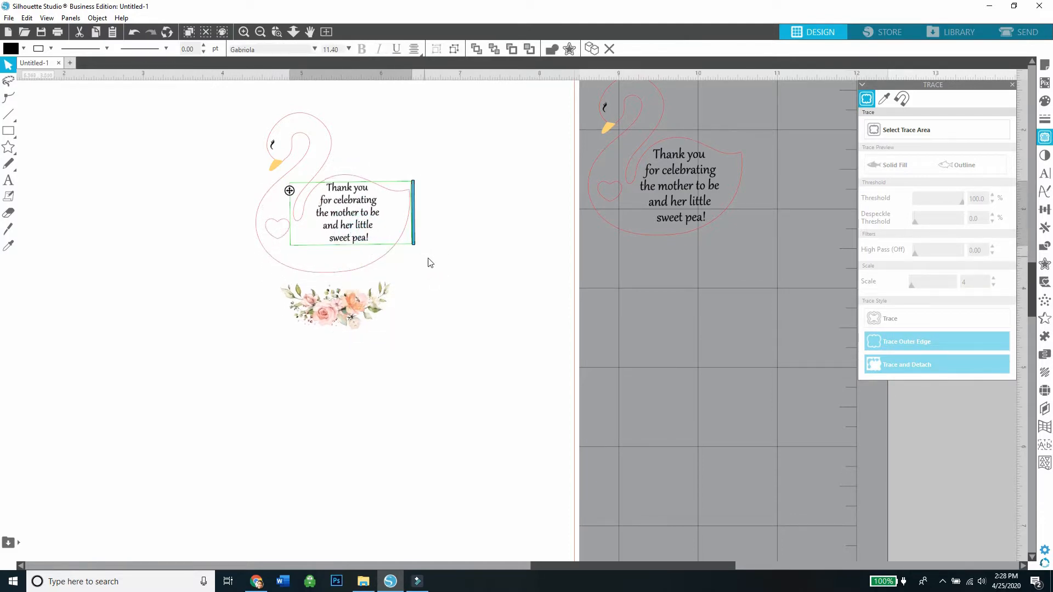
{"action": "left_click", "coordinate": [430, 262]}
{"action": "left_click", "coordinate": [361, 214]}
{"action": "left_click_drag", "start_coordinate": [345, 299], "coordinate": [405, 244]}
{"action": "left_click", "coordinate": [440, 261]}
Fine-tune the message size to about 10.95 pt and position it inside the swan's body above the flowers.
{"action": "left_click", "coordinate": [358, 220]}
{"action": "double_click", "coordinate": [364, 224]}
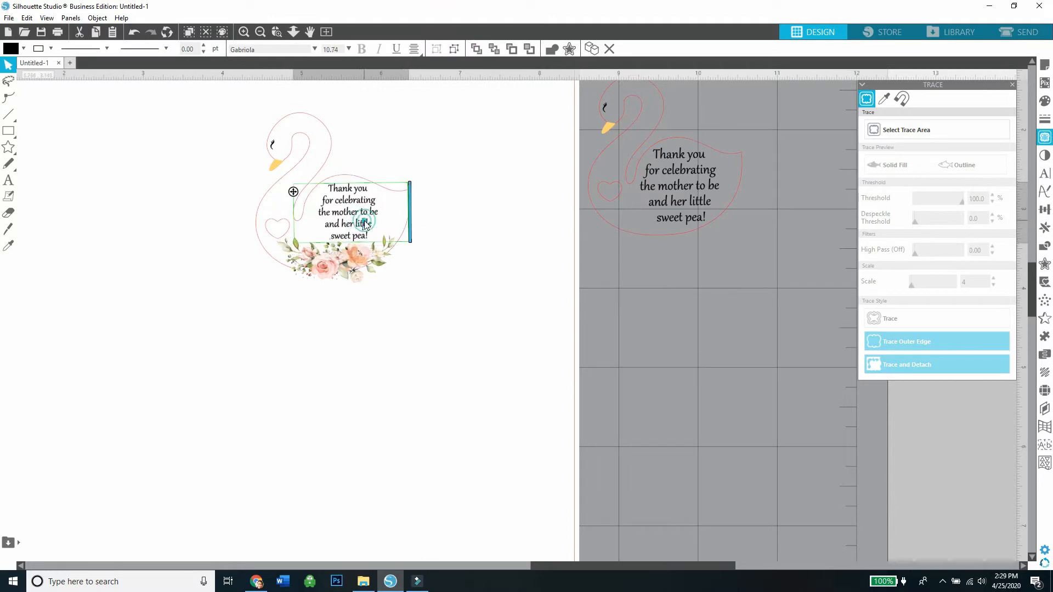
{"action": "left_click", "coordinate": [1045, 173]}
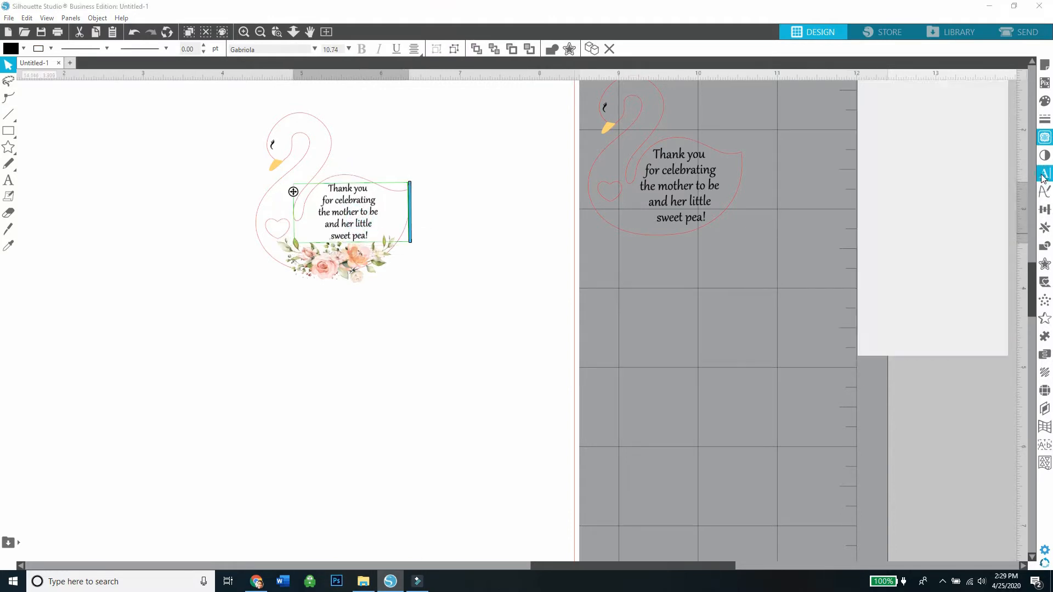
{"action": "left_click", "coordinate": [452, 302]}
{"action": "left_click", "coordinate": [366, 224]}
{"action": "left_click", "coordinate": [466, 258]}
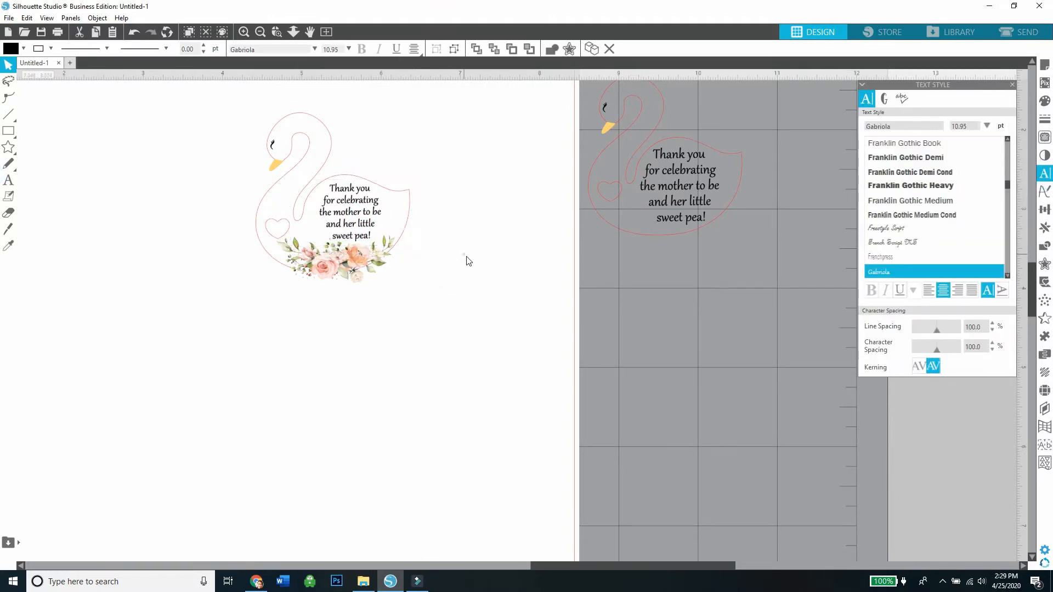
{"action": "left_click", "coordinate": [367, 235]}
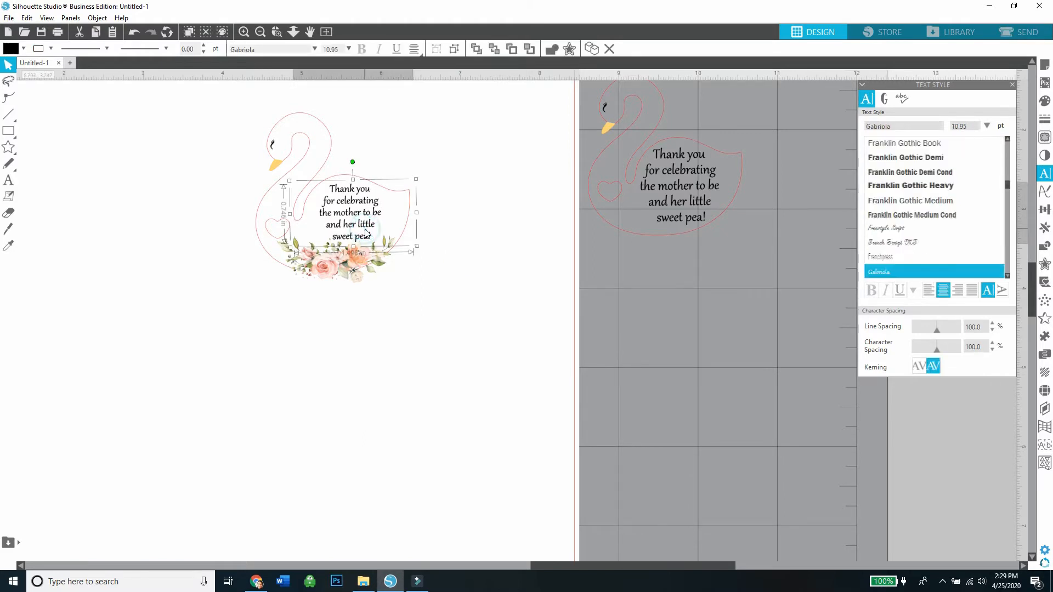
{"action": "left_click_drag", "start_coordinate": [362, 226], "coordinate": [358, 227]}
Nudge the floral arrangement slightly upward along the swan's lower edge.
{"action": "left_click", "coordinate": [376, 306]}
{"action": "left_click_drag", "start_coordinate": [353, 271], "coordinate": [353, 263]}
{"action": "right_click", "coordinate": [353, 263]}
{"action": "left_click", "coordinate": [390, 482]}
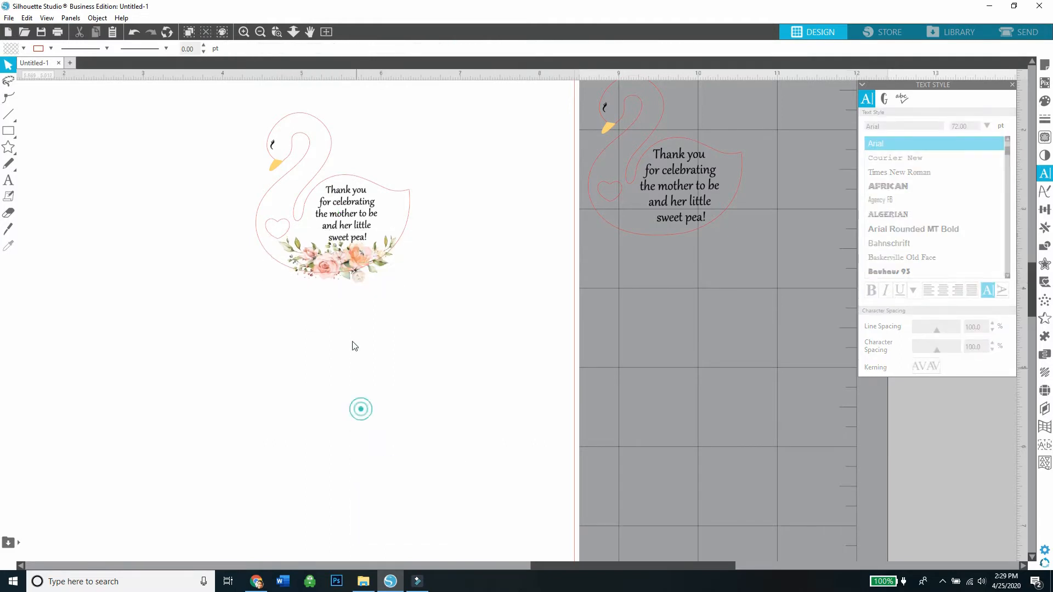
{"action": "left_click", "coordinate": [307, 330]}
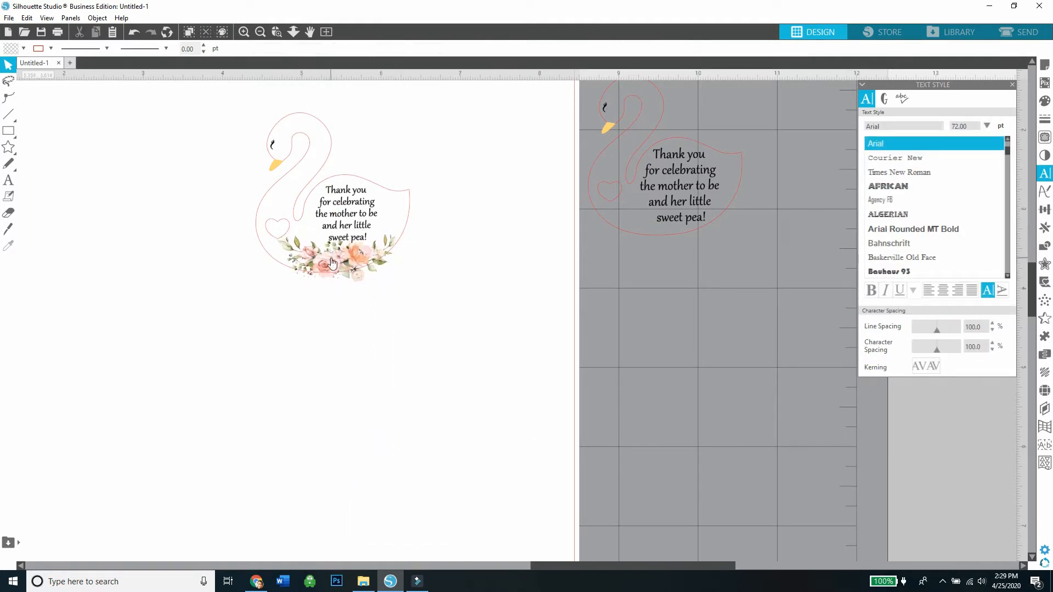
{"action": "left_click_drag", "start_coordinate": [278, 224], "coordinate": [267, 245]}
{"action": "left_click", "coordinate": [221, 152]}
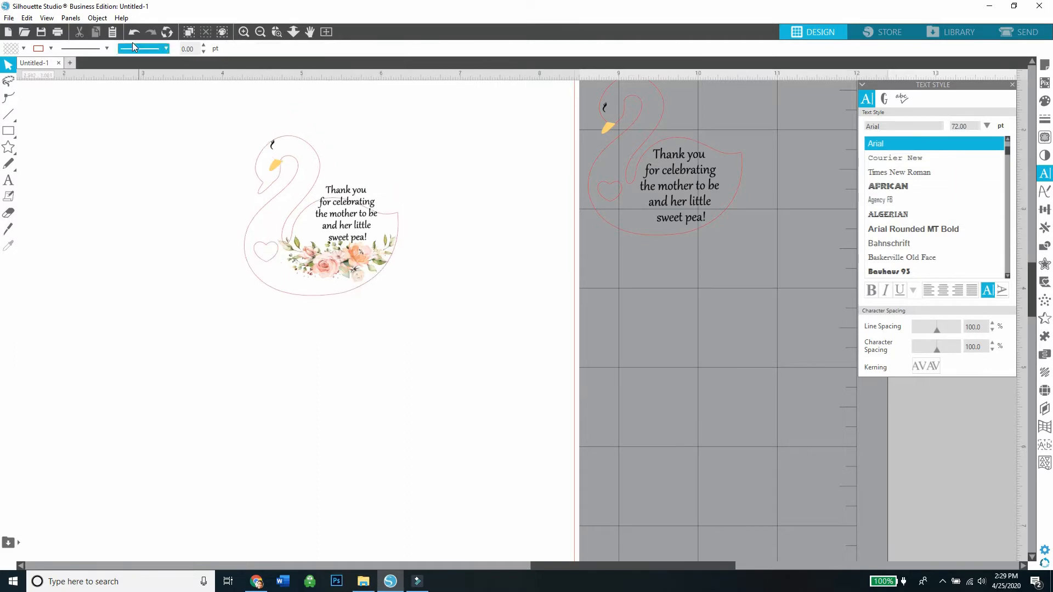
{"action": "left_click", "coordinate": [134, 33]}
{"action": "left_click", "coordinate": [199, 230]}
Release the heart from the swan outline and move it off the page, and nudge the floral arrangement slightly left.
{"action": "right_click", "coordinate": [279, 226]}
{"action": "left_click", "coordinate": [292, 388]}
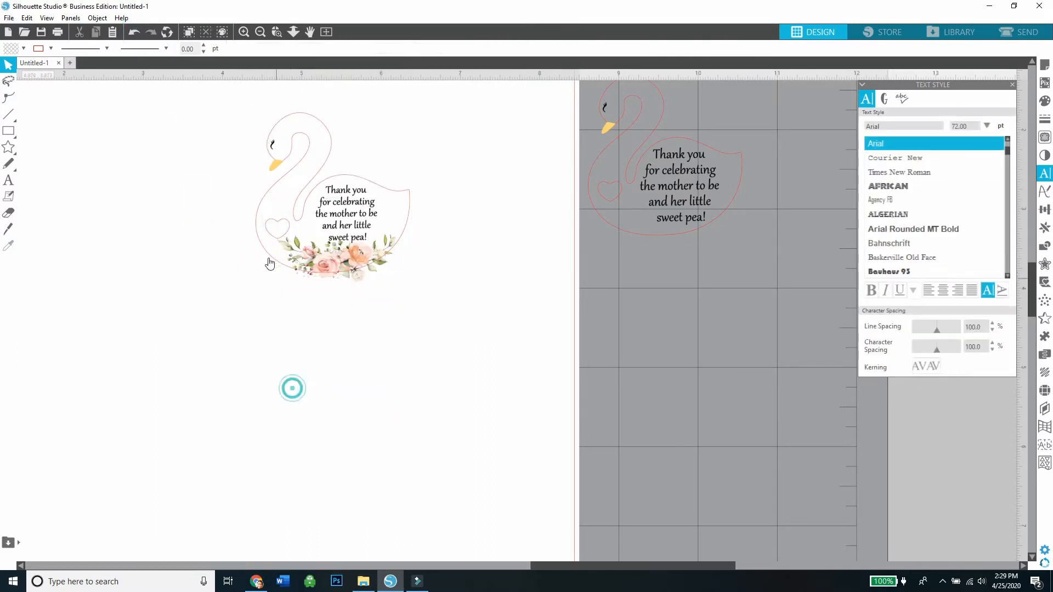
{"action": "left_click_drag", "start_coordinate": [269, 233], "coordinate": [636, 341]}
{"action": "left_click", "coordinate": [584, 334]}
{"action": "left_click_drag", "start_coordinate": [353, 259], "coordinate": [350, 260]}
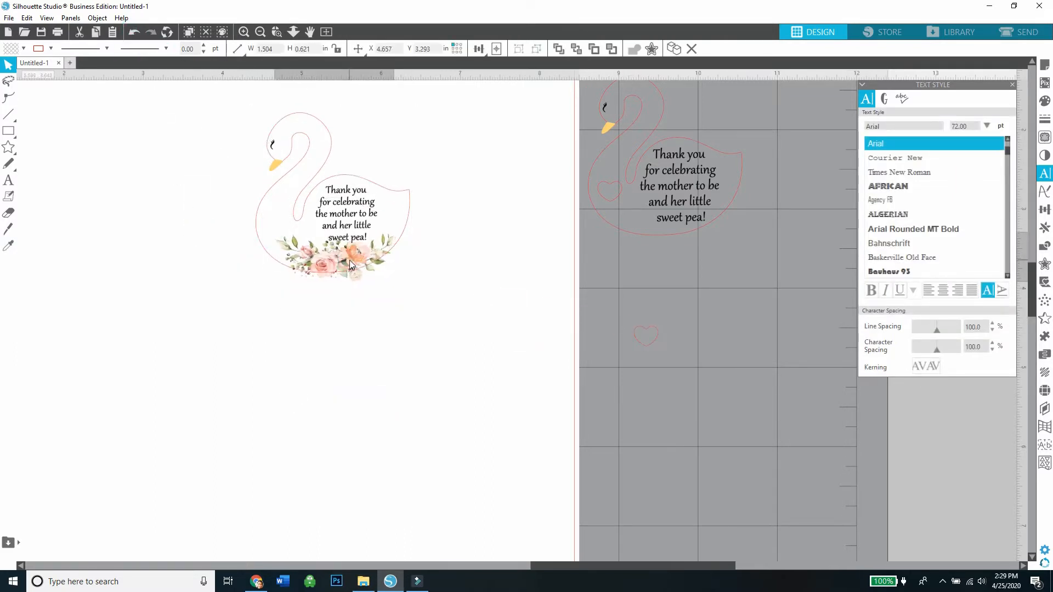
{"action": "left_click", "coordinate": [393, 328]}
Select the swan outline, lash, beak, message and flowers and group them as one object.
{"action": "left_click_drag", "start_coordinate": [393, 328], "coordinate": [245, 113]}
{"action": "right_click", "coordinate": [316, 201]}
{"action": "left_click", "coordinate": [346, 382]}
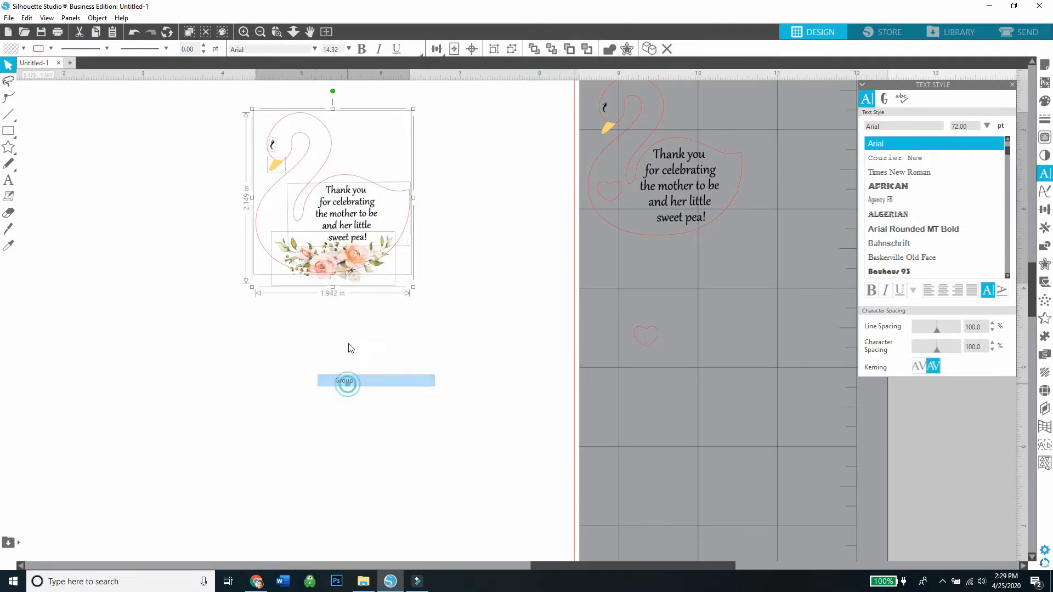
{"action": "left_click", "coordinate": [350, 346]}
Place the floral swan tag and the heart swan tag side by side near the top of the page.
{"action": "left_click", "coordinate": [260, 34]}
{"action": "left_click", "coordinate": [260, 34]}
{"action": "left_click_drag", "start_coordinate": [437, 269], "coordinate": [309, 246]}
{"action": "left_click_drag", "start_coordinate": [559, 262], "coordinate": [361, 256]}
{"action": "left_click", "coordinate": [383, 299]}
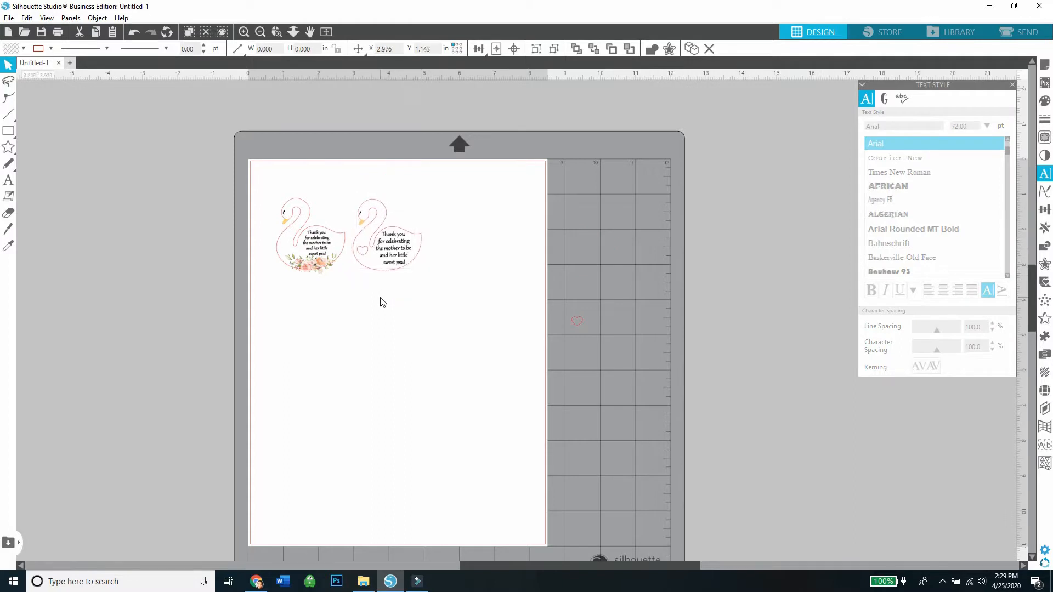
Undo the side-by-side placement of the two tags and the grouping of the floral tag.
{"action": "left_click", "coordinate": [312, 249]}
{"action": "right_click", "coordinate": [312, 244]}
{"action": "left_click", "coordinate": [134, 32]}
{"action": "left_click", "coordinate": [134, 32]}
{"action": "left_click", "coordinate": [134, 32]}
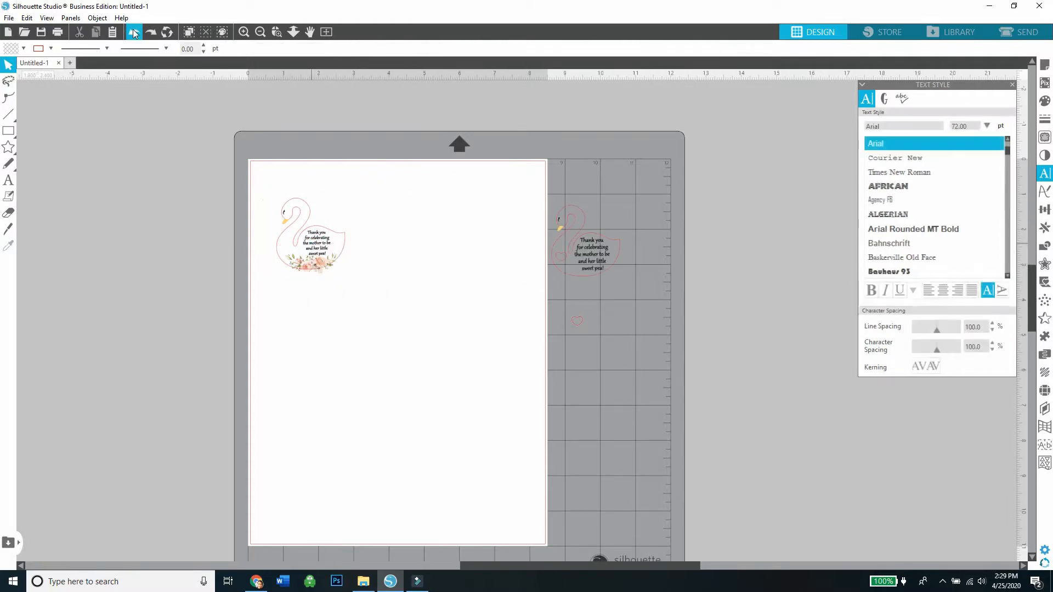
{"action": "left_click", "coordinate": [134, 32]}
{"action": "left_click", "coordinate": [134, 32]}
{"action": "left_click", "coordinate": [267, 311]}
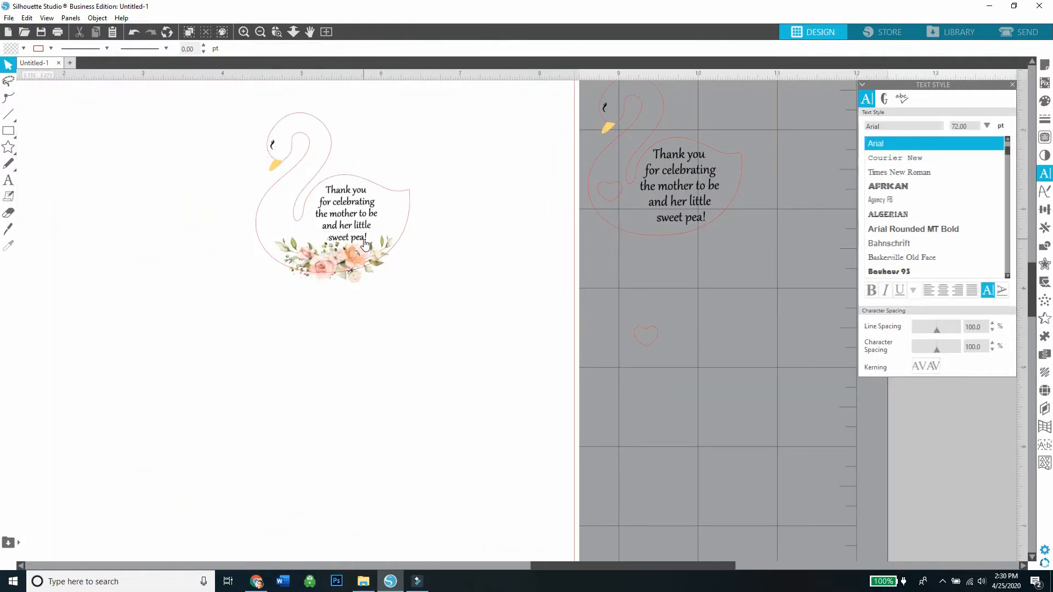
Move the swan outline aside, group the lash, beak, message and flowers, and return the outline around them.
{"action": "left_click_drag", "start_coordinate": [297, 206], "coordinate": [68, 286]}
{"action": "left_click", "coordinate": [359, 290]}
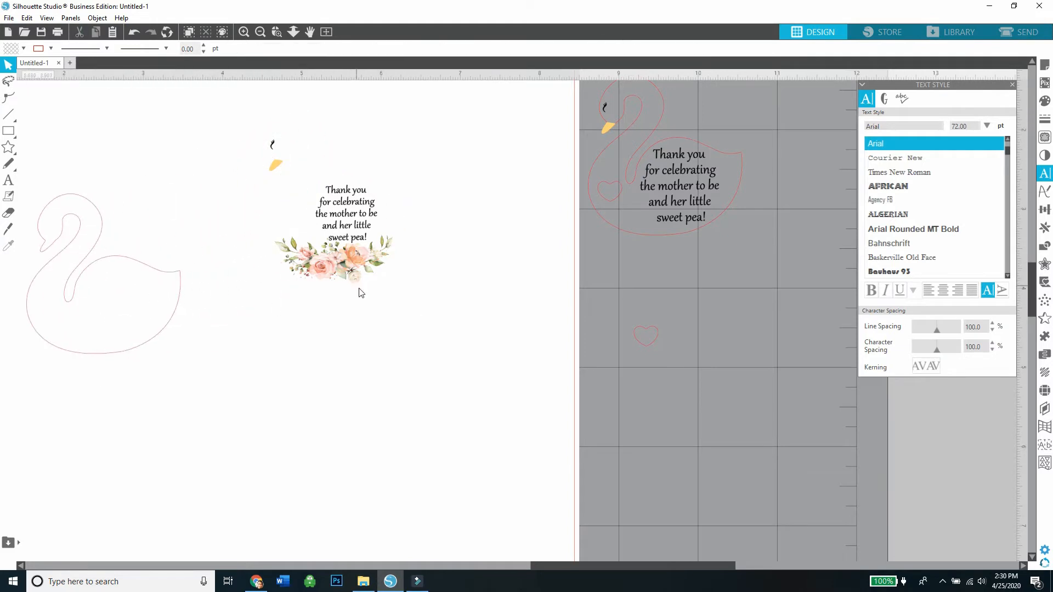
{"action": "left_click_drag", "start_coordinate": [409, 307], "coordinate": [263, 139]}
{"action": "right_click", "coordinate": [263, 140]}
{"action": "left_click", "coordinate": [291, 319]}
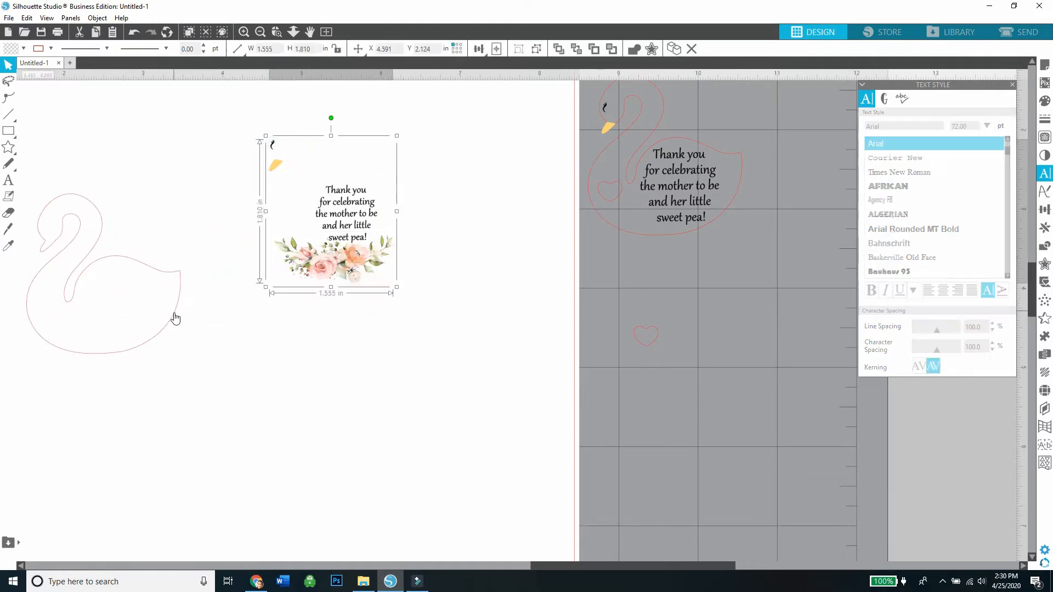
{"action": "left_click_drag", "start_coordinate": [176, 318], "coordinate": [404, 237]}
Move the complete floral swan tag off the page and delete the loose heart.
{"action": "left_click_drag", "start_coordinate": [412, 330], "coordinate": [771, 375]}
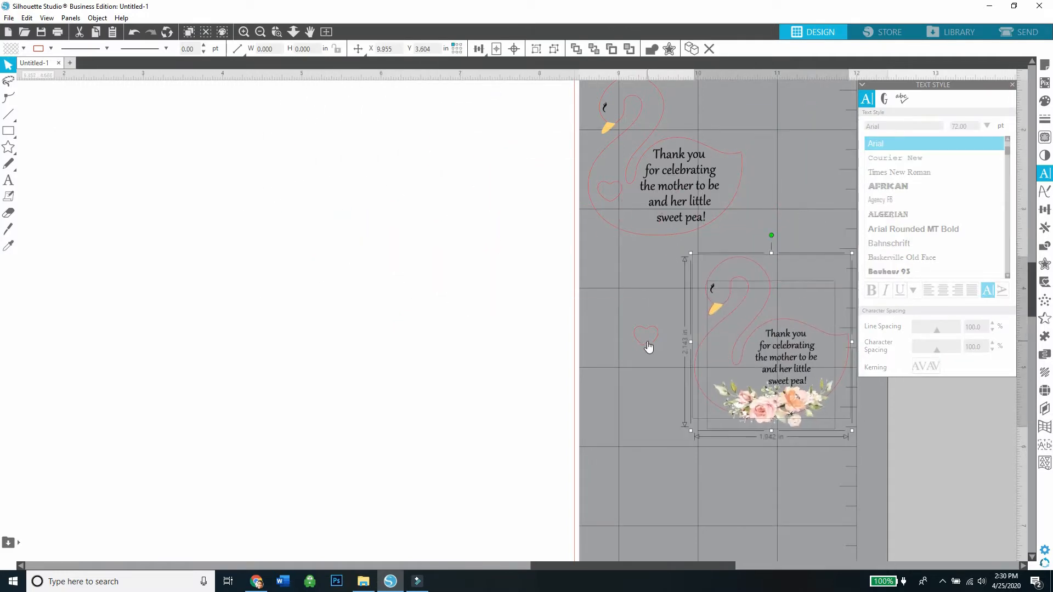
{"action": "right_click", "coordinate": [647, 345]}
{"action": "left_click", "coordinate": [697, 168]}
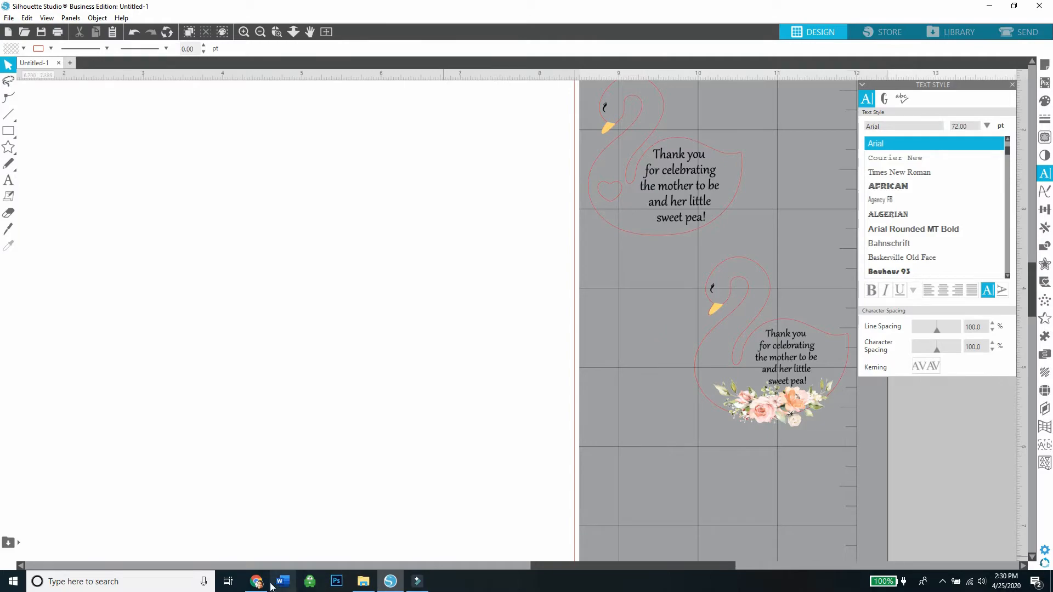
Switch to Chrome and search Google Images for "crown silhouette".
{"action": "left_click", "coordinate": [261, 583]}
{"action": "left_click", "coordinate": [715, 66]}
{"action": "left_click_drag", "start_coordinate": [1049, 209], "coordinate": [1051, 42]}
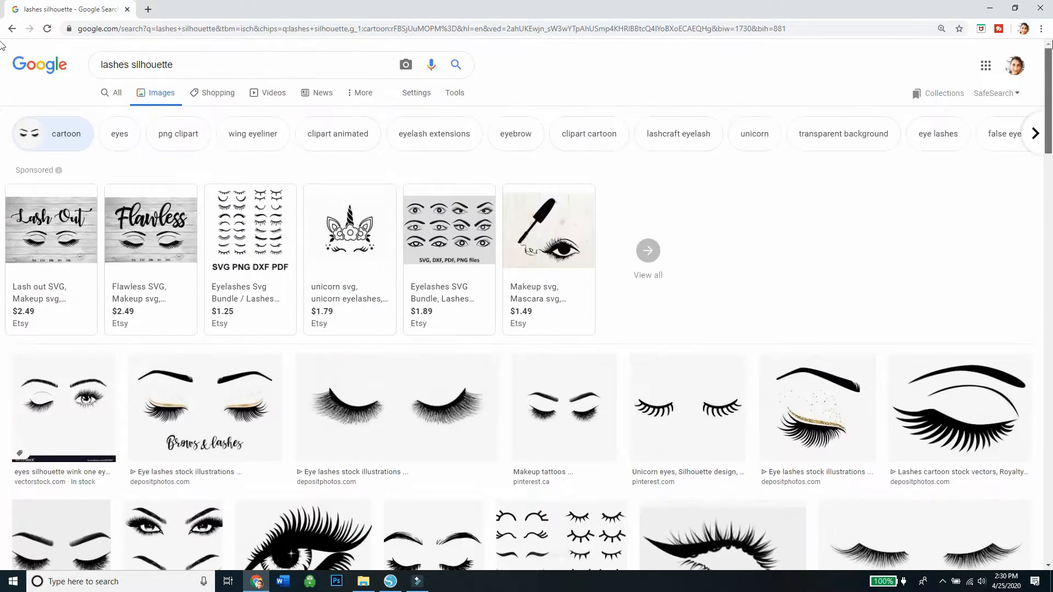
{"action": "type", "text": "crown"}
{"action": "key", "text": "Return"}
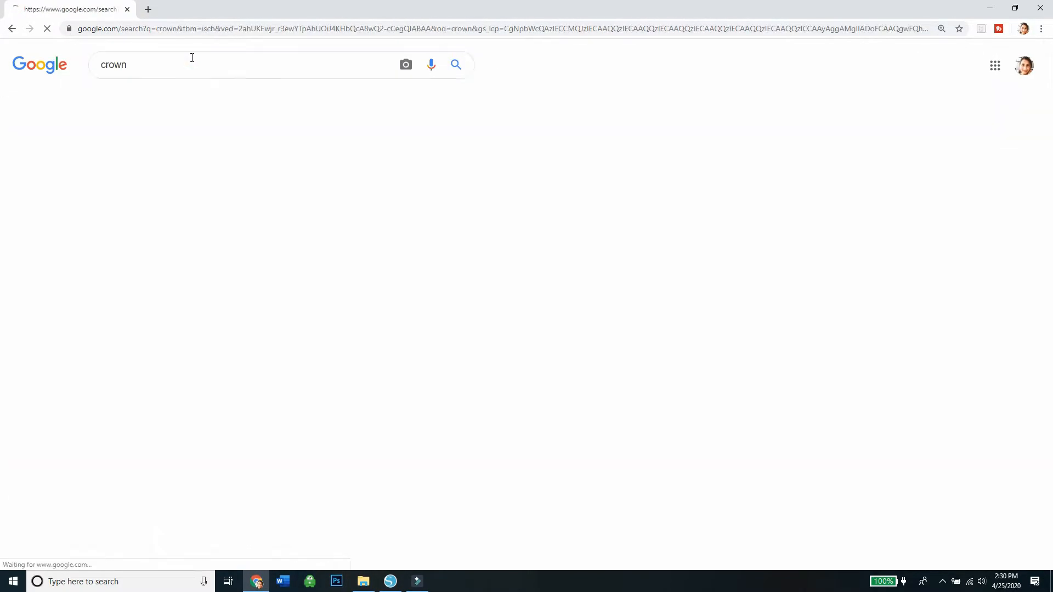
{"action": "type", "text": "si"}
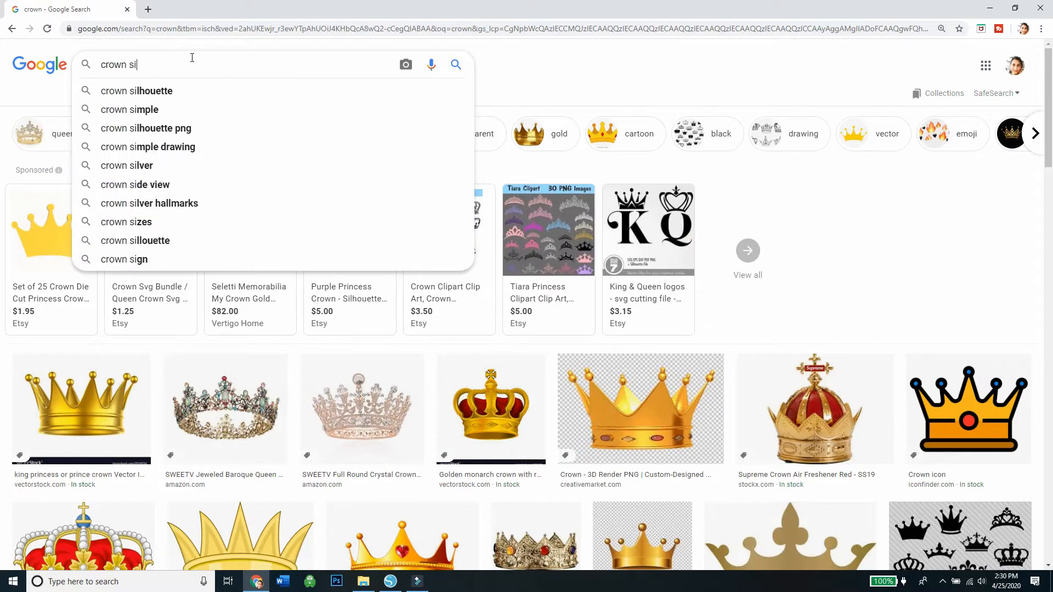
{"action": "left_click", "coordinate": [186, 90]}
Look through the crown silhouettes and open the plain three-point King Crown Silhouette from getdrawings.com.
{"action": "scroll", "coordinate": [2, 160], "scroll_direction": "down", "scroll_amount": 6}
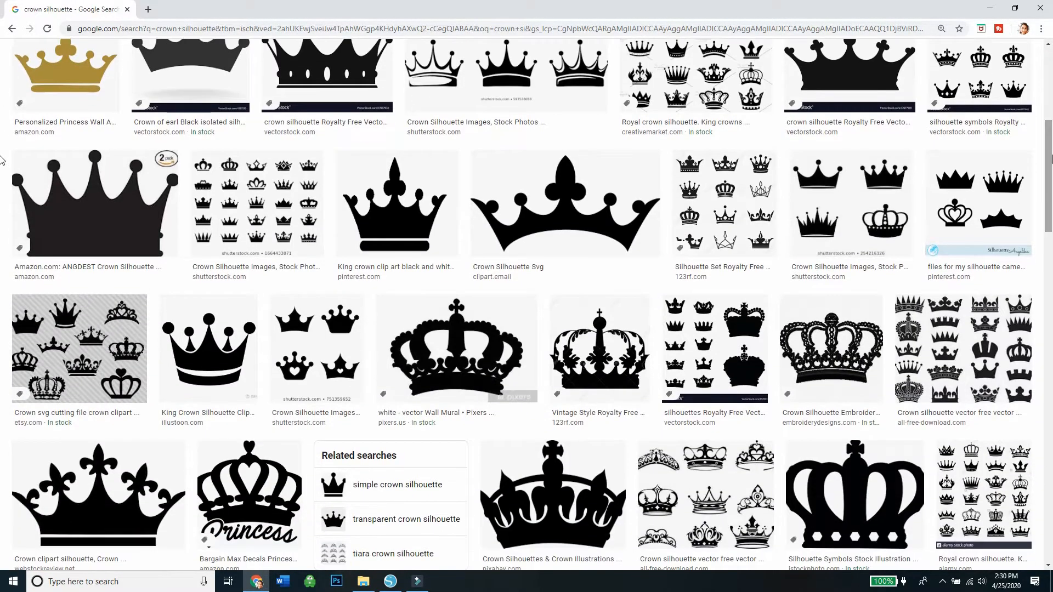
{"action": "scroll", "coordinate": [2, 160], "scroll_direction": "down", "scroll_amount": 7}
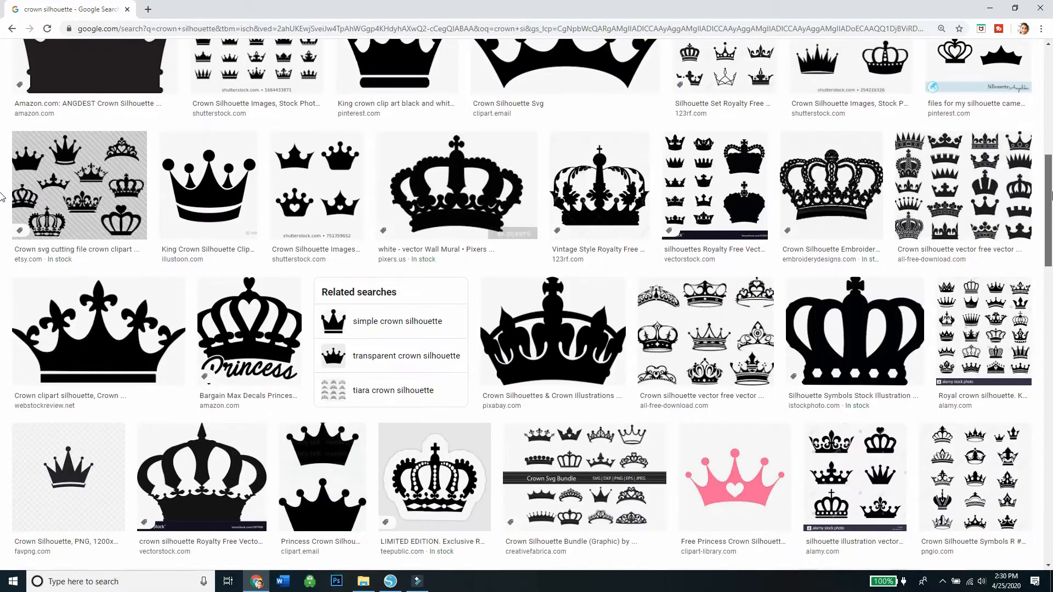
{"action": "scroll", "coordinate": [2, 237], "scroll_direction": "down", "scroll_amount": 3}
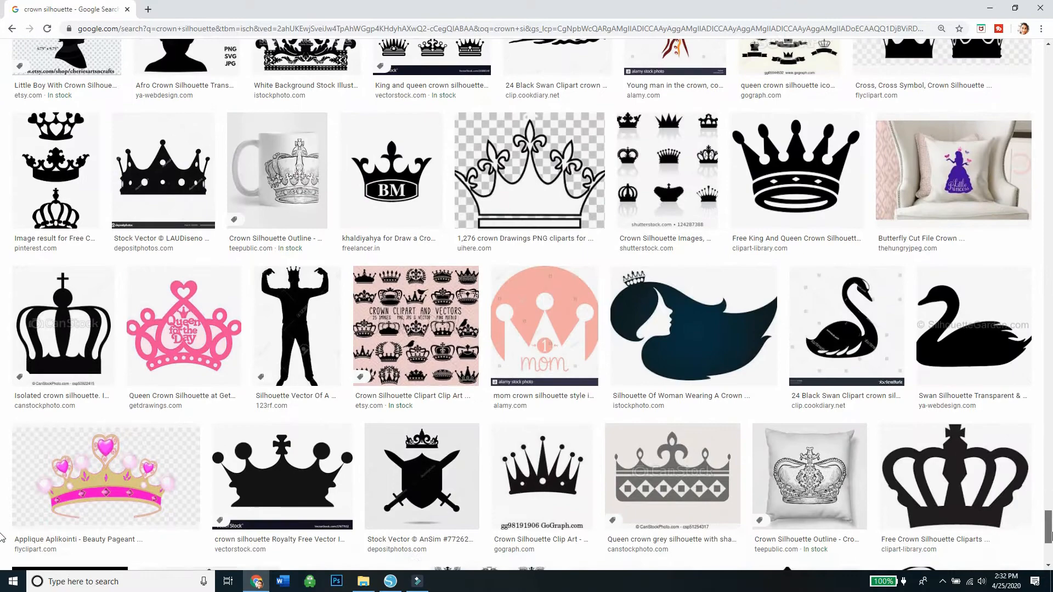
{"action": "scroll", "coordinate": [3, 537], "scroll_direction": "down", "scroll_amount": 3}
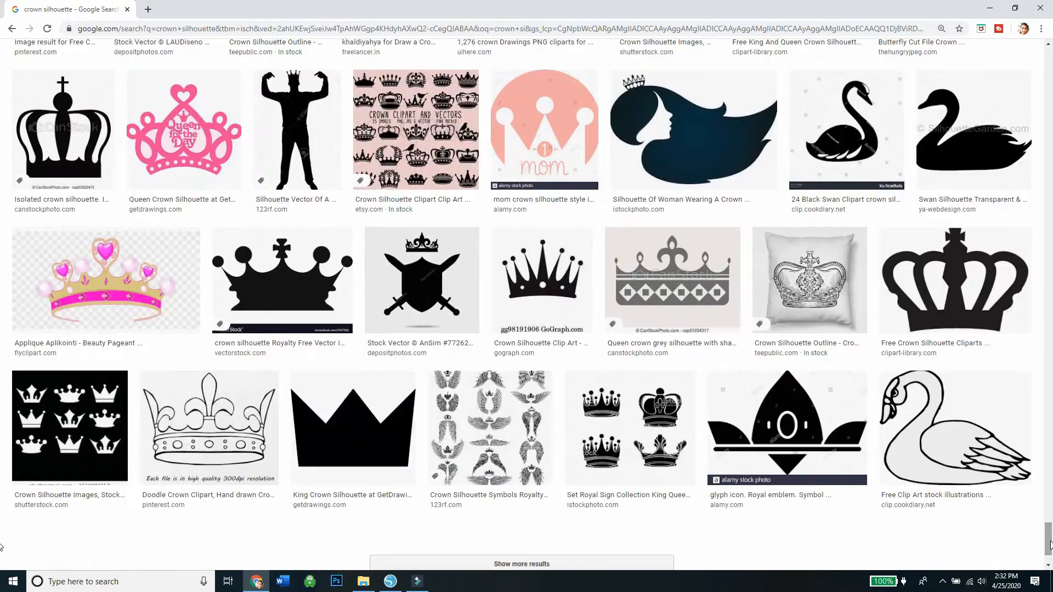
{"action": "left_click", "coordinate": [399, 457]}
{"action": "scroll", "coordinate": [1033, 388], "scroll_direction": "down", "scroll_amount": 10}
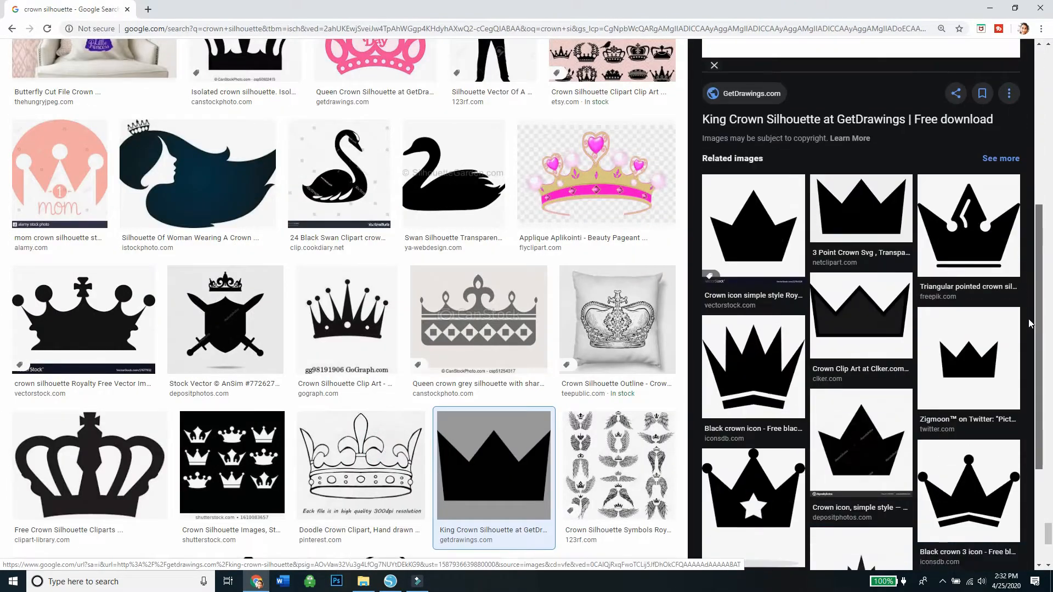
{"action": "scroll", "coordinate": [1033, 388], "scroll_direction": "up", "scroll_amount": 10}
{"action": "right_click", "coordinate": [881, 176]}
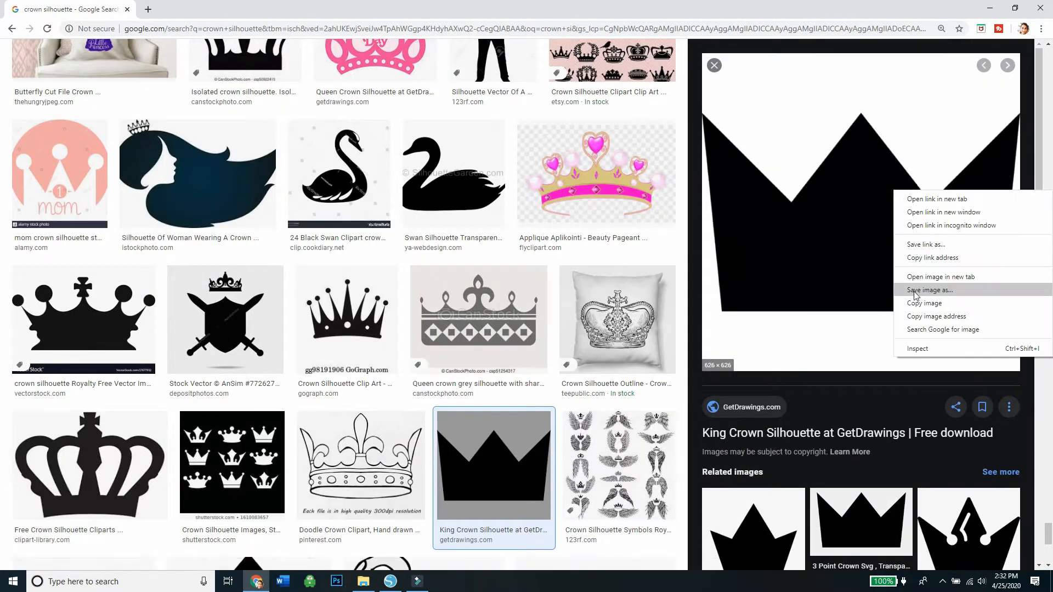
{"action": "left_click", "coordinate": [911, 293]}
{"action": "left_click", "coordinate": [431, 278]}
Copy the three-point crown image and paste it onto the design page in Silhouette Studio.
{"action": "right_click", "coordinate": [860, 231]}
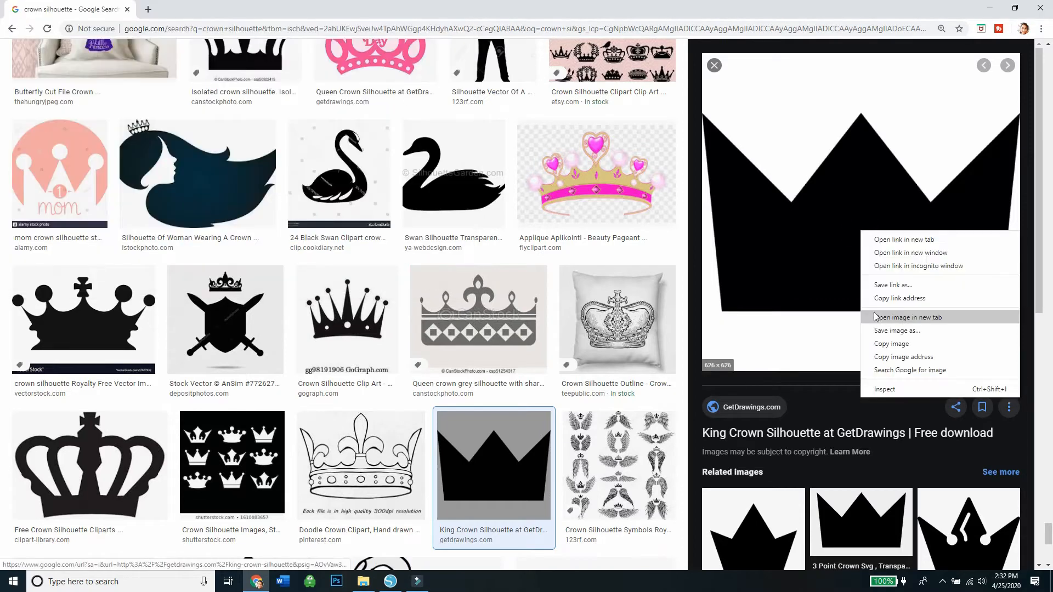
{"action": "left_click", "coordinate": [883, 345]}
{"action": "left_click", "coordinate": [398, 584]}
{"action": "right_click", "coordinate": [431, 391]}
{"action": "left_click", "coordinate": [456, 437]}
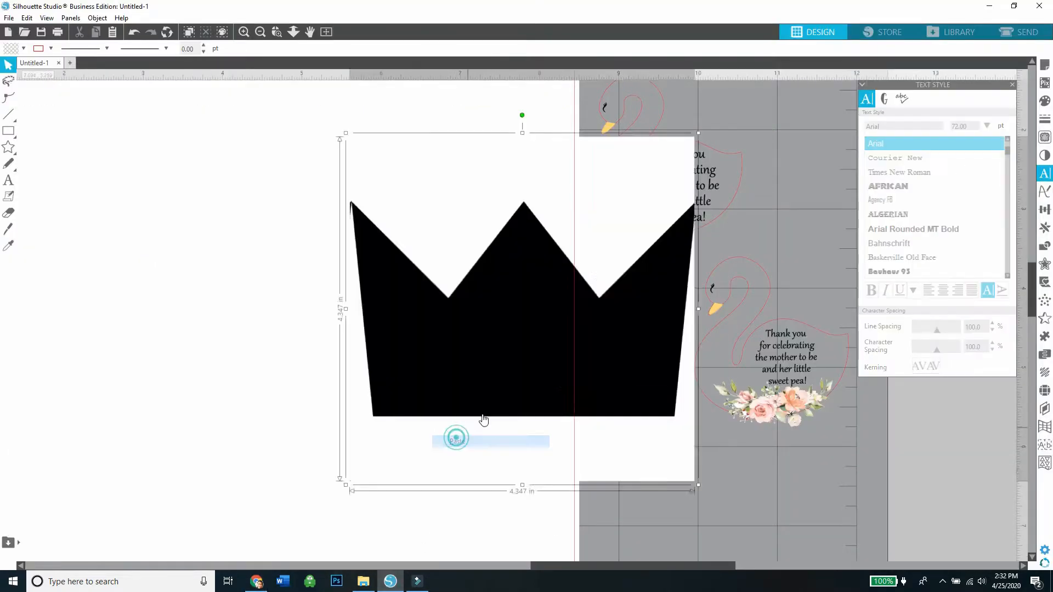
Move the pasted crown image onto the empty area of the page, clear of the finished swan tags.
{"action": "left_click_drag", "start_coordinate": [529, 366], "coordinate": [275, 345]}
{"action": "left_click", "coordinate": [485, 335]}
{"action": "left_click", "coordinate": [426, 345]}
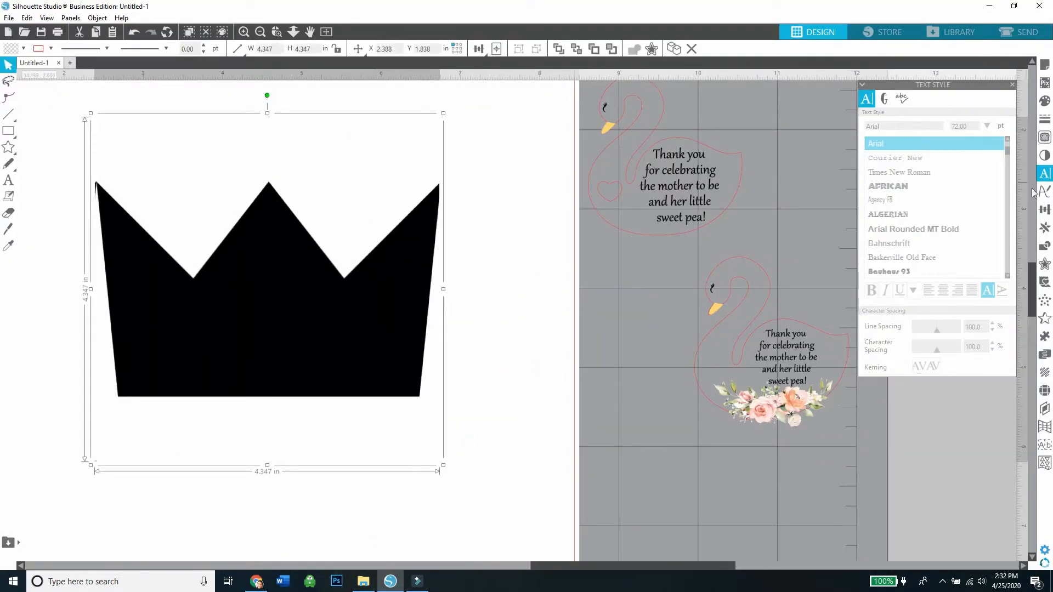
{"action": "left_click", "coordinate": [1044, 138]}
{"action": "mouse_move", "coordinate": [462, 430]}
{"action": "left_mouse_down"}
{"action": "mouse_move", "coordinate": [395, 305]}
{"action": "mouse_move", "coordinate": [52, 137]}
{"action": "left_mouse_up"}
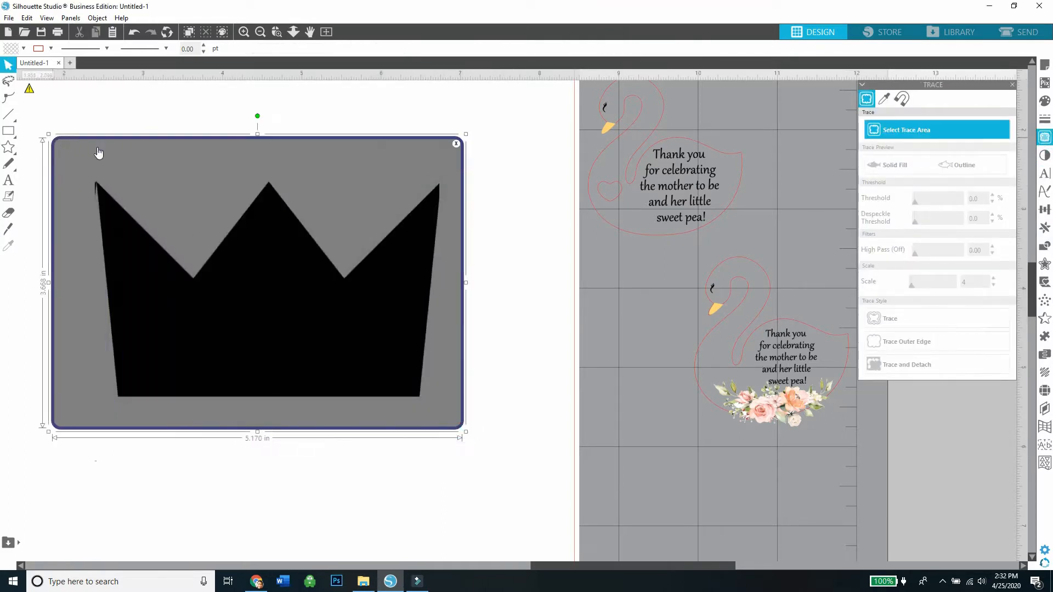
{"action": "left_click", "coordinate": [456, 144]}
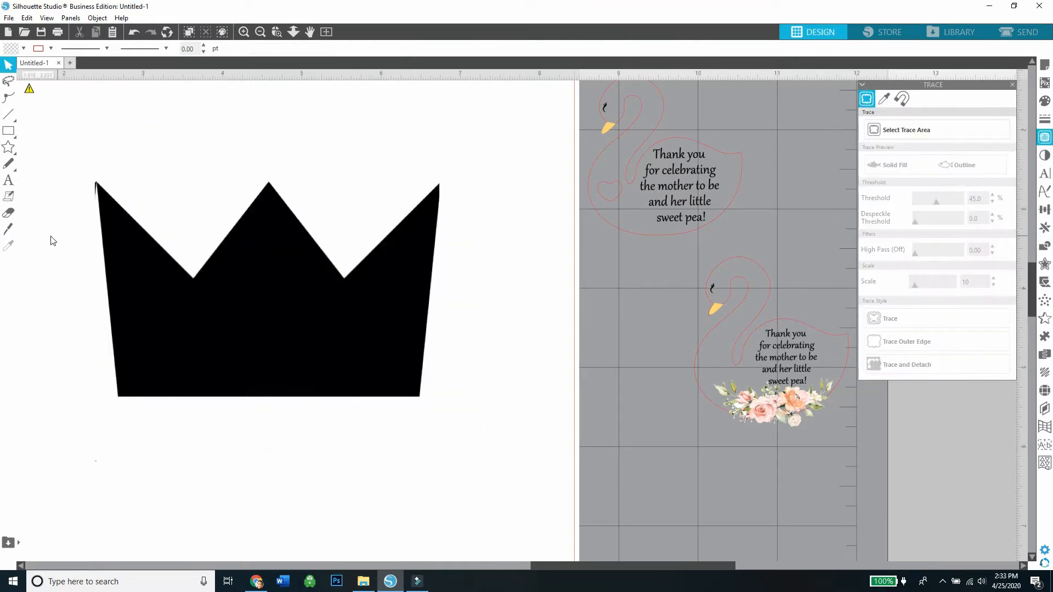
Try to slice off the stray sliver at the crown image's left tip with the Knife tool.
{"action": "left_click", "coordinate": [10, 226]}
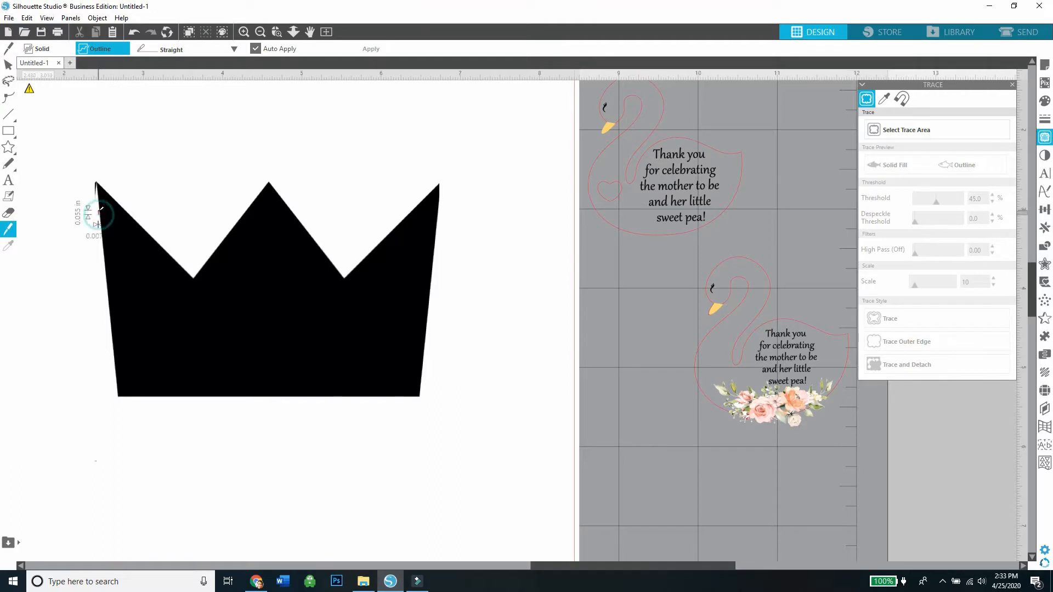
{"action": "left_click", "coordinate": [7, 66]}
{"action": "left_click_drag", "start_coordinate": [170, 242], "coordinate": [217, 237]}
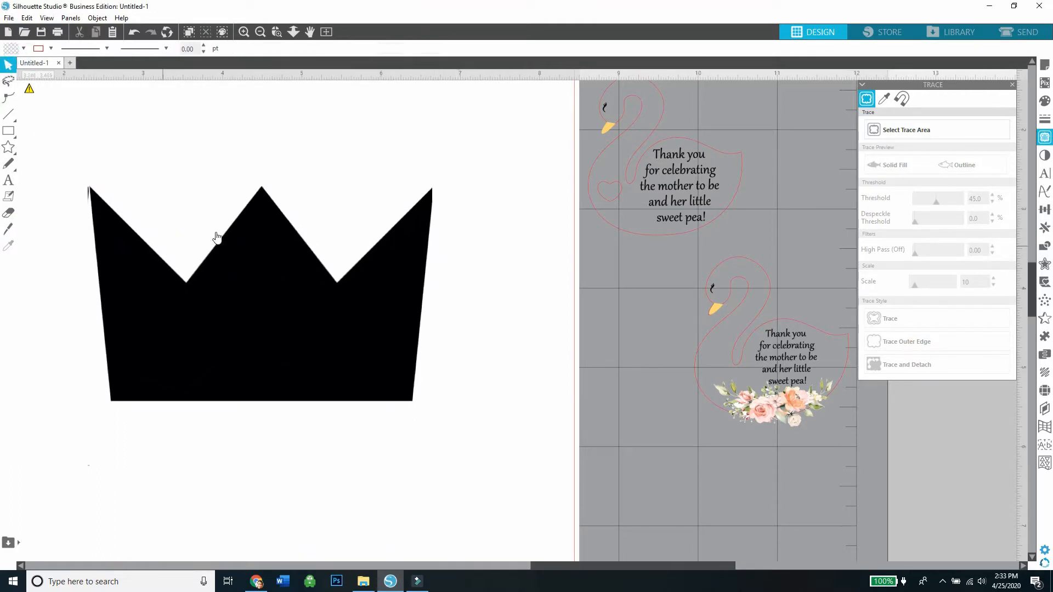
Trace the crown image with the Trace style, using an area around the whole crown, and move the black original aside.
{"action": "left_click", "coordinate": [932, 129]}
{"action": "mouse_move", "coordinate": [514, 442]}
{"action": "left_mouse_down"}
{"action": "mouse_move", "coordinate": [369, 212]}
{"action": "mouse_move", "coordinate": [58, 115]}
{"action": "left_mouse_up"}
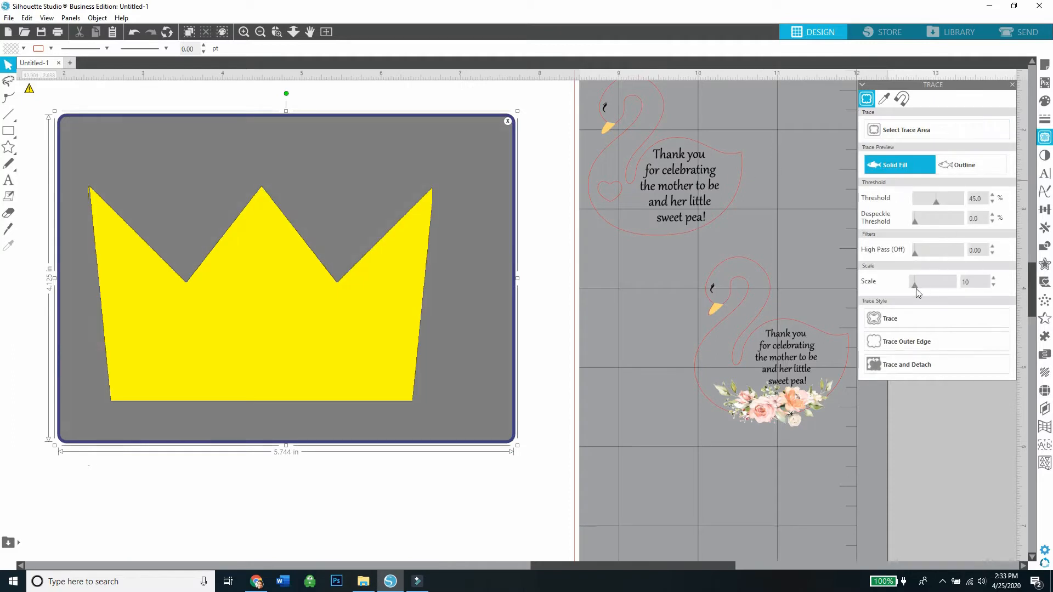
{"action": "left_click", "coordinate": [903, 345]}
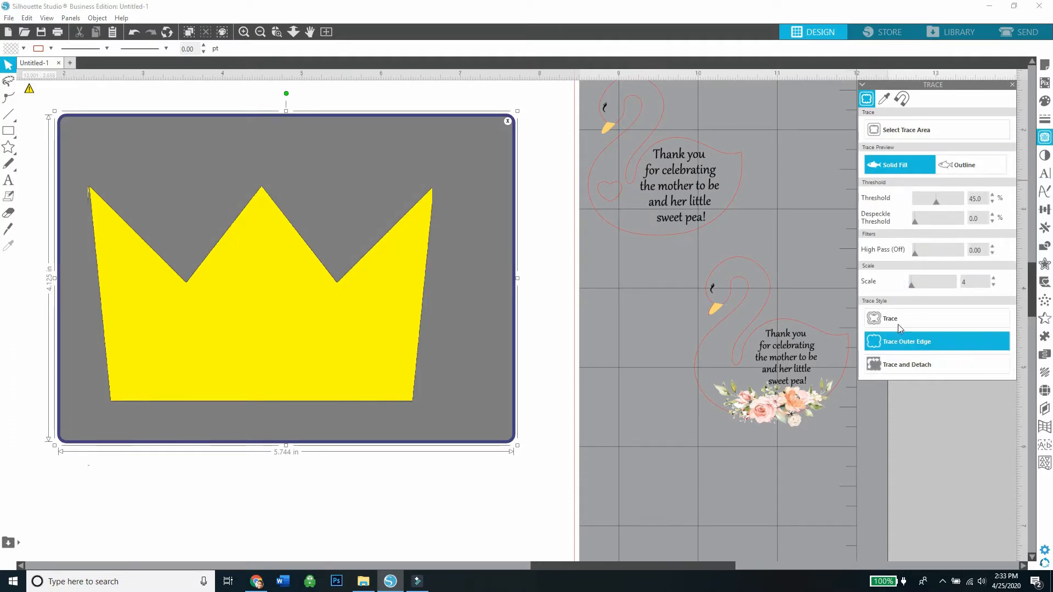
{"action": "left_click", "coordinate": [900, 319]}
{"action": "mouse_move", "coordinate": [395, 296]}
{"action": "left_mouse_down"}
{"action": "mouse_move", "coordinate": [315, 508]}
{"action": "mouse_move", "coordinate": [315, 536]}
{"action": "left_mouse_up"}
Erase the stray bit at the traced crown's left tip and scale the outline to about 1.8 by 1.5 in.
{"action": "left_click", "coordinate": [8, 213]}
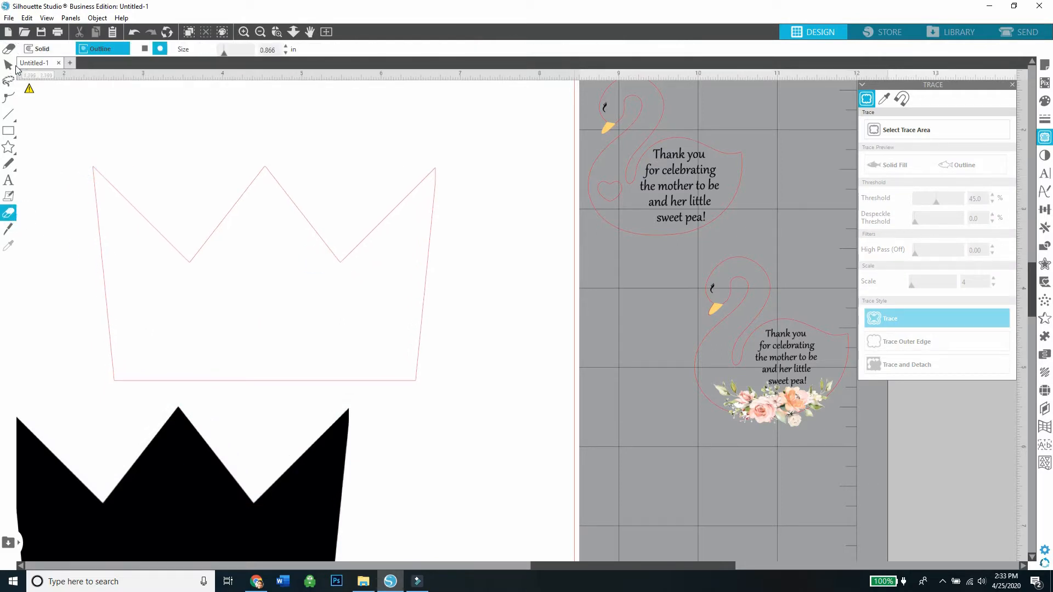
{"action": "left_click", "coordinate": [16, 67]}
{"action": "left_click_drag", "start_coordinate": [236, 207], "coordinate": [242, 148]}
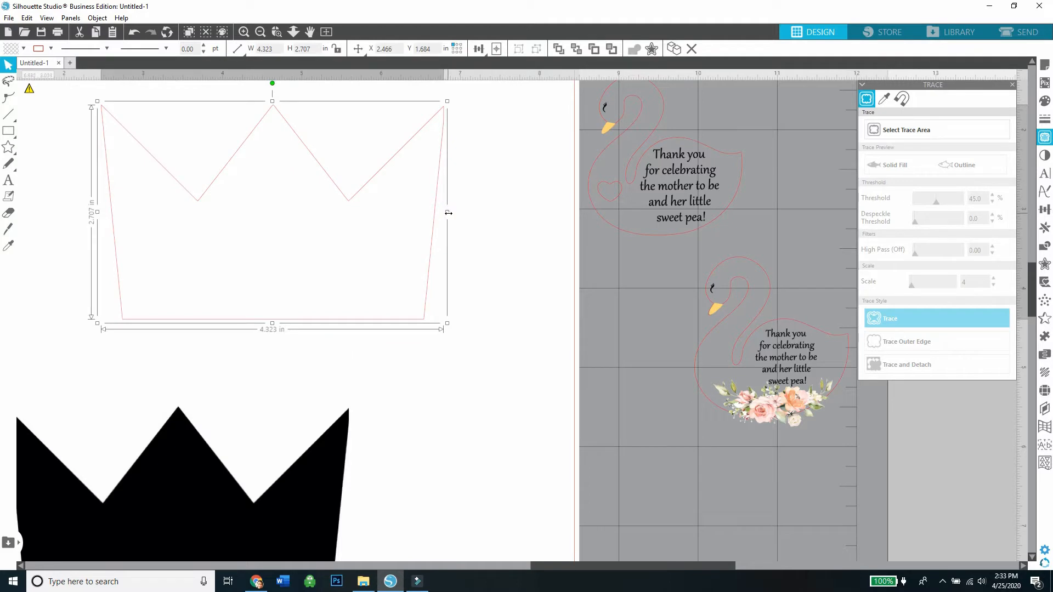
{"action": "left_click_drag", "start_coordinate": [447, 213], "coordinate": [371, 215]}
{"action": "left_click_drag", "start_coordinate": [371, 100], "coordinate": [252, 198]}
Delete the black crown image and move the traced crown outline toward the middle of the page.
{"action": "right_click", "coordinate": [186, 458]}
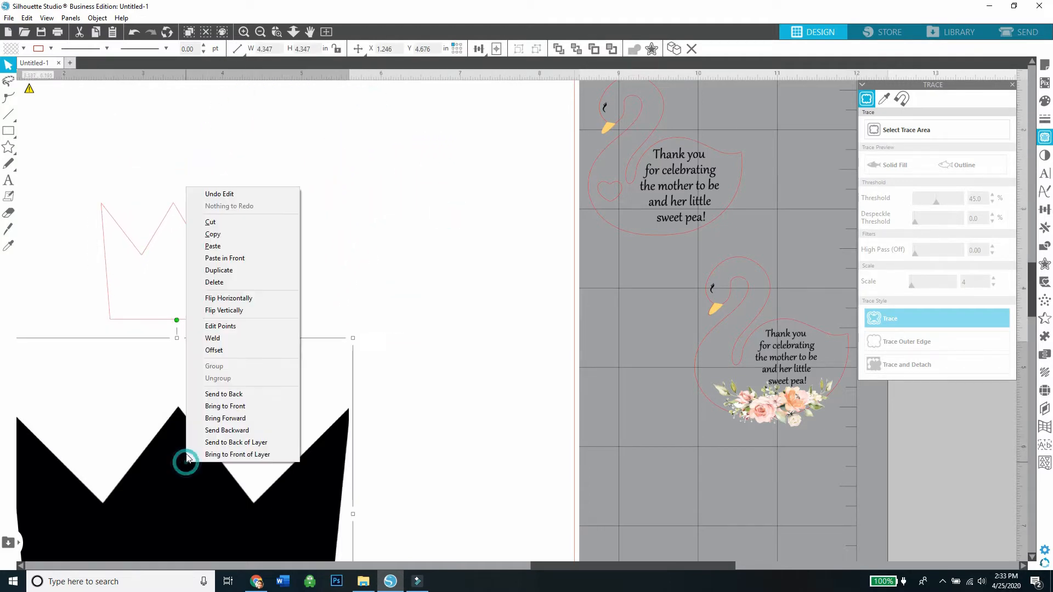
{"action": "left_click", "coordinate": [219, 284]}
{"action": "left_click_drag", "start_coordinate": [237, 294], "coordinate": [340, 281]}
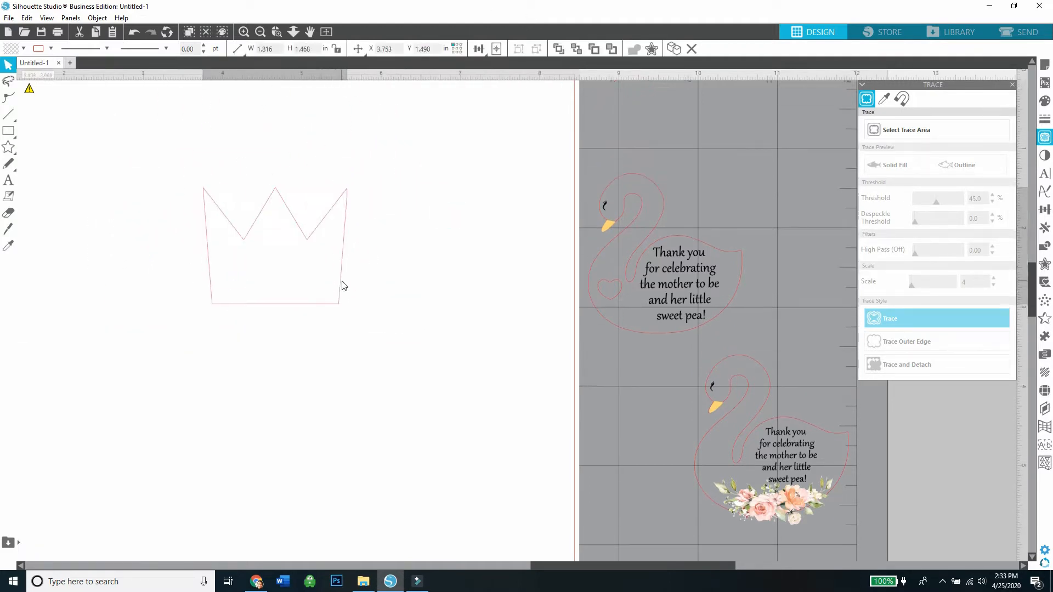
Duplicate the heart swan tag beside the page and place the copy on the page below the crown outline.
{"action": "left_click_drag", "start_coordinate": [686, 368], "coordinate": [642, 269]}
{"action": "right_click", "coordinate": [642, 269]}
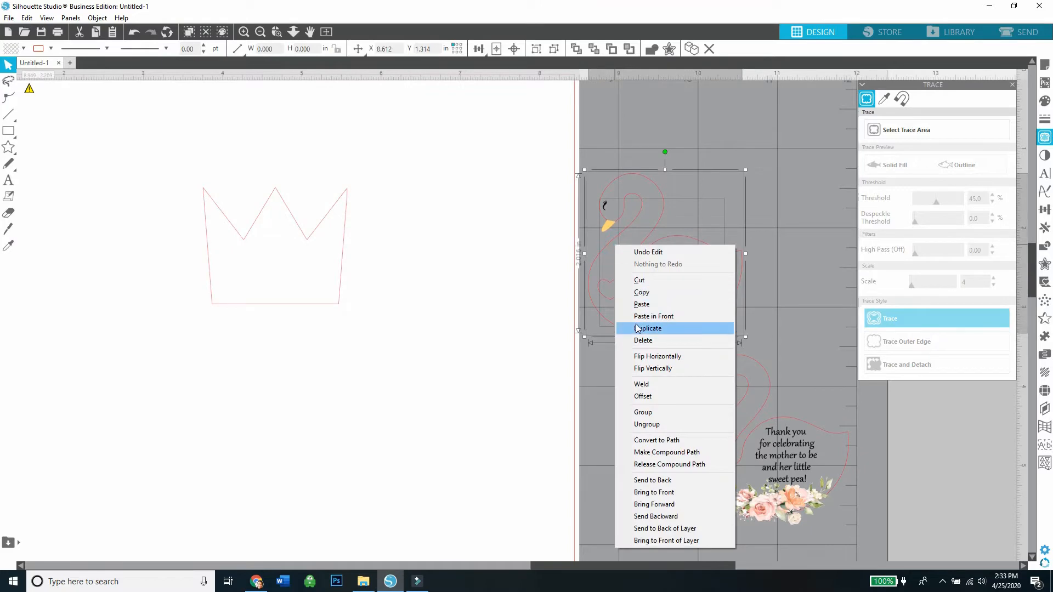
{"action": "left_click", "coordinate": [639, 327]}
{"action": "left_click_drag", "start_coordinate": [585, 315], "coordinate": [493, 452]}
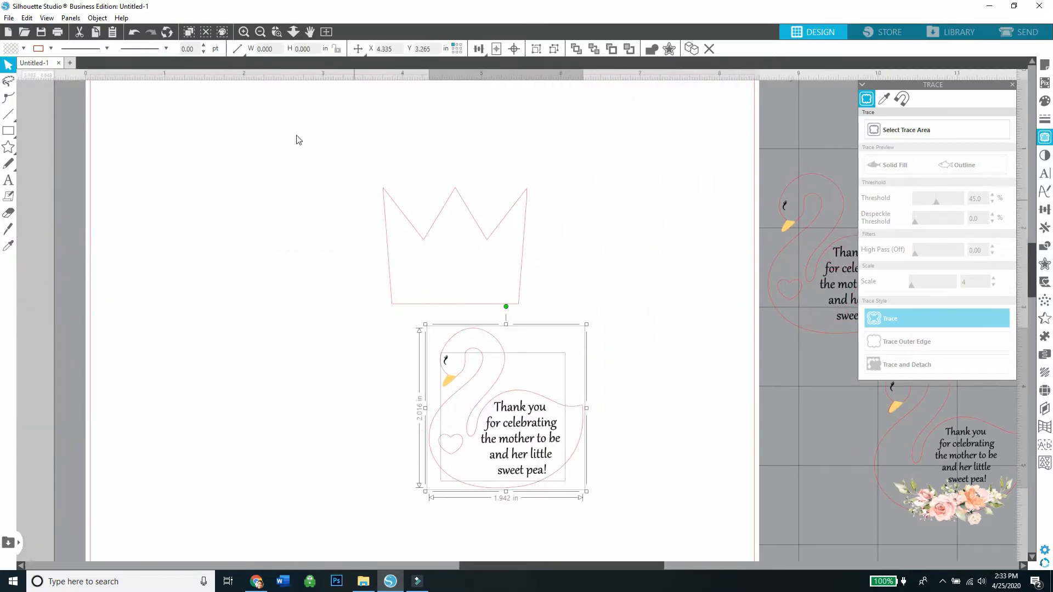
Shrink the crown outline to about 0.43 in wide and place it on top of the duplicated swan's head.
{"action": "left_click", "coordinate": [244, 31]}
{"action": "left_click", "coordinate": [244, 32]}
{"action": "left_click", "coordinate": [647, 248]}
{"action": "left_click_drag", "start_coordinate": [519, 263], "coordinate": [509, 336]}
{"action": "left_click_drag", "start_coordinate": [528, 106], "coordinate": [299, 291]}
{"action": "left_click_drag", "start_coordinate": [286, 305], "coordinate": [425, 294]}
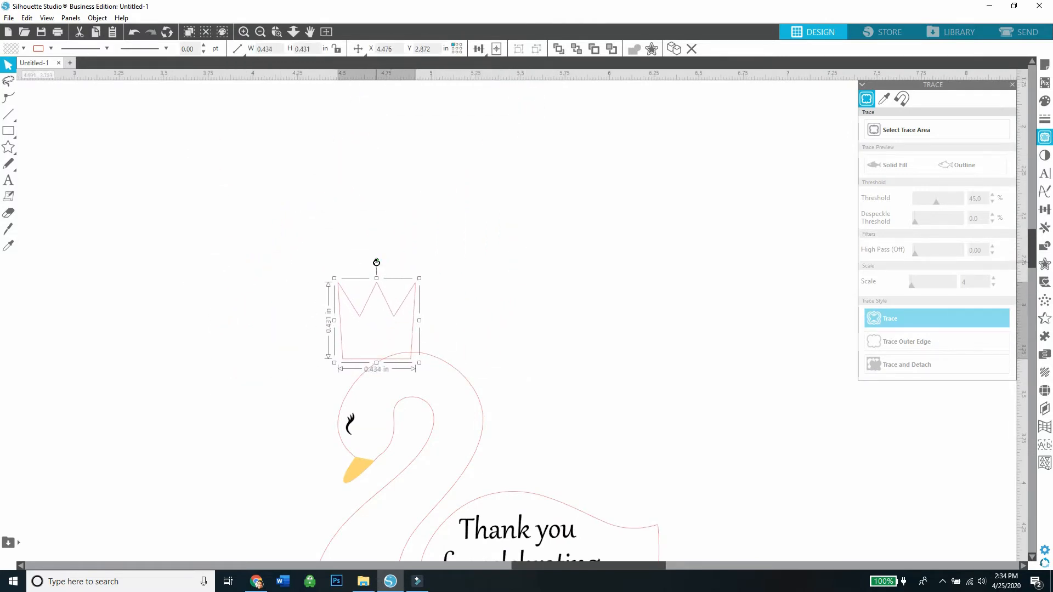
Tilt the crown to the left, shrink it to about 0.37 in wide and seat it on the swan's head.
{"action": "left_click_drag", "start_coordinate": [376, 262], "coordinate": [362, 283]}
{"action": "left_click", "coordinate": [403, 279]}
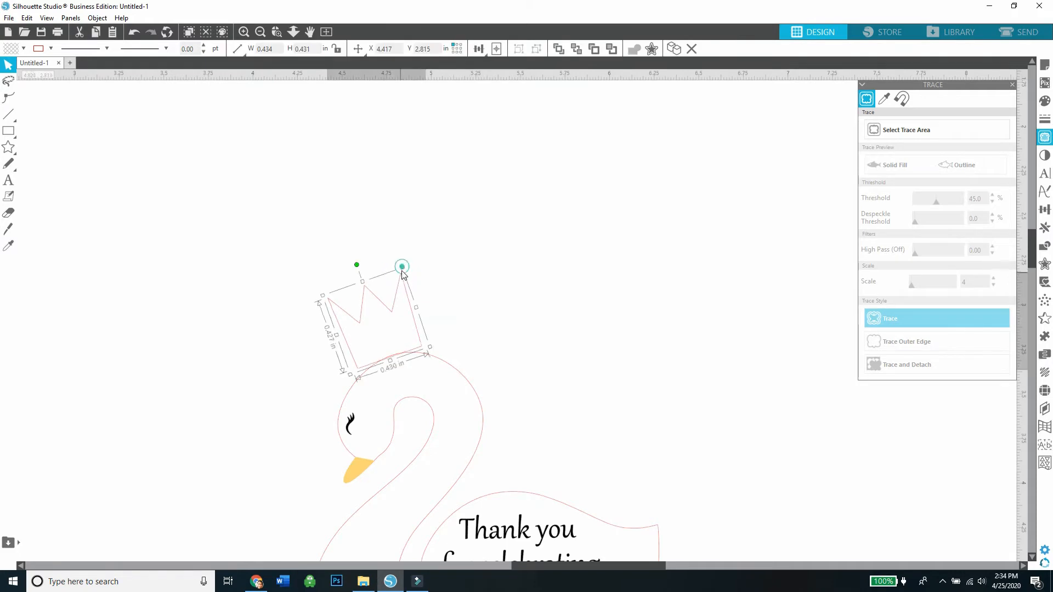
{"action": "left_click_drag", "start_coordinate": [393, 311], "coordinate": [400, 305]}
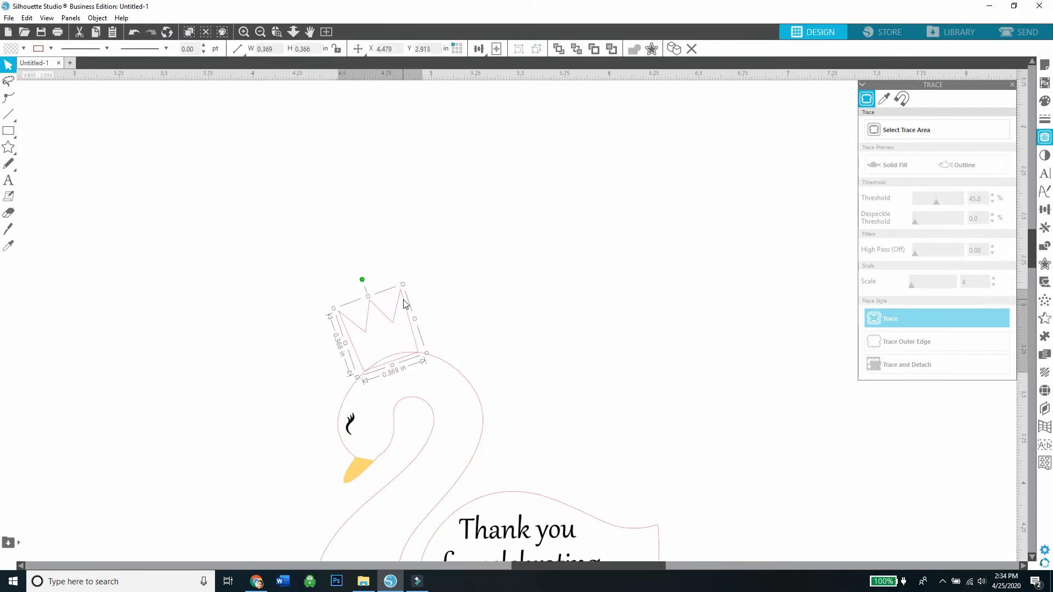
{"action": "left_click", "coordinate": [390, 256]}
Fill the crown with gold, give it a matching line color and bring it in front of the swan outline.
{"action": "left_click", "coordinate": [383, 317]}
{"action": "left_click", "coordinate": [23, 48]}
{"action": "left_click", "coordinate": [143, 76]}
{"action": "left_click", "coordinate": [51, 49]}
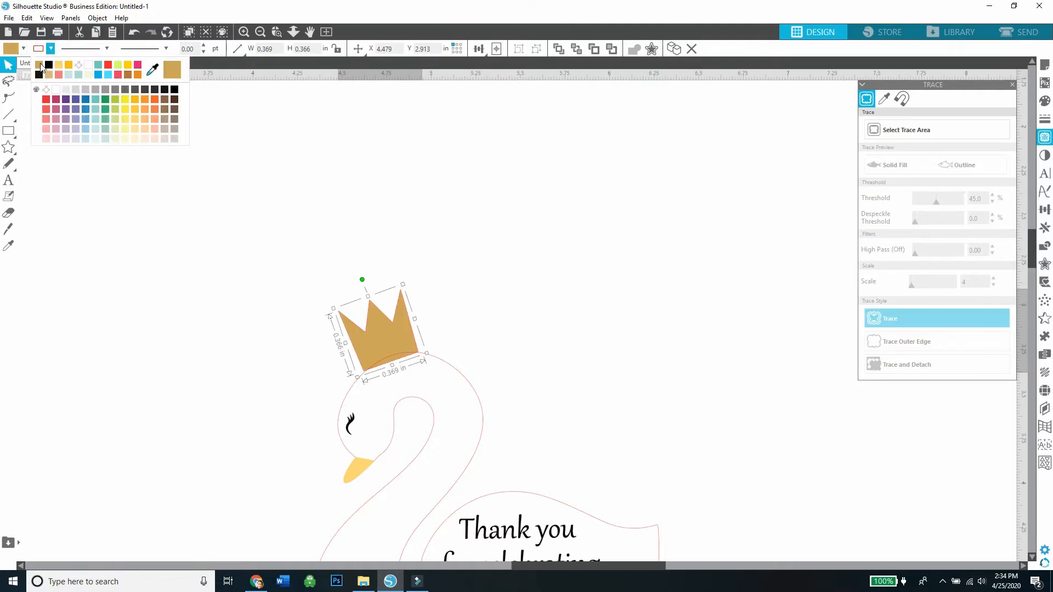
{"action": "left_click", "coordinate": [166, 75]}
{"action": "left_click", "coordinate": [164, 177]}
{"action": "right_click", "coordinate": [370, 330]}
{"action": "left_click", "coordinate": [398, 274]}
{"action": "left_click", "coordinate": [473, 278]}
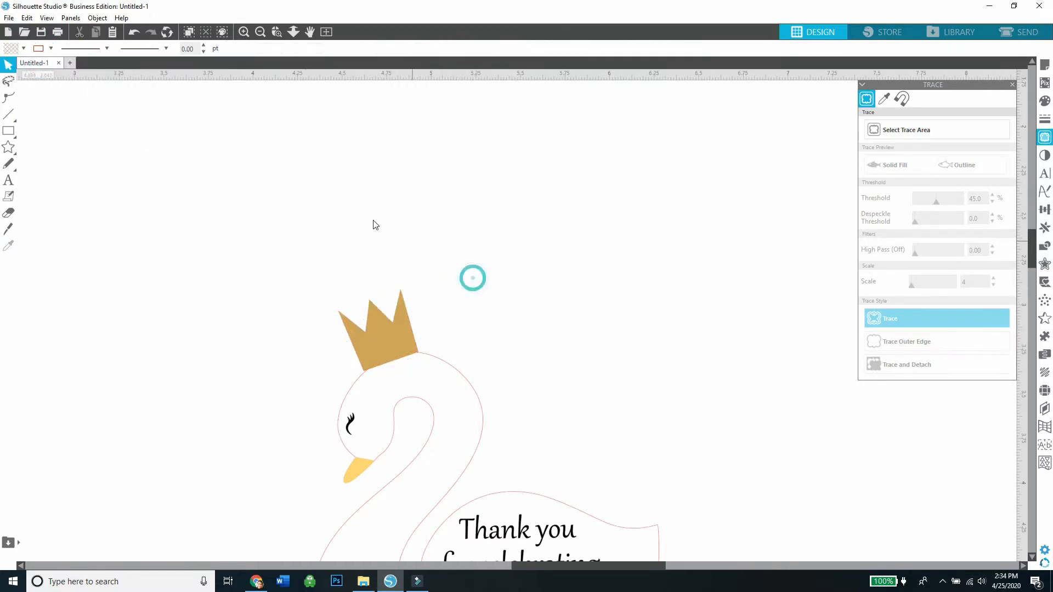
Move the gold crown off the page and set it upright, and place the heart swan tag near the page's upper-left corner.
{"action": "left_click", "coordinate": [393, 339]}
{"action": "left_click", "coordinate": [463, 302]}
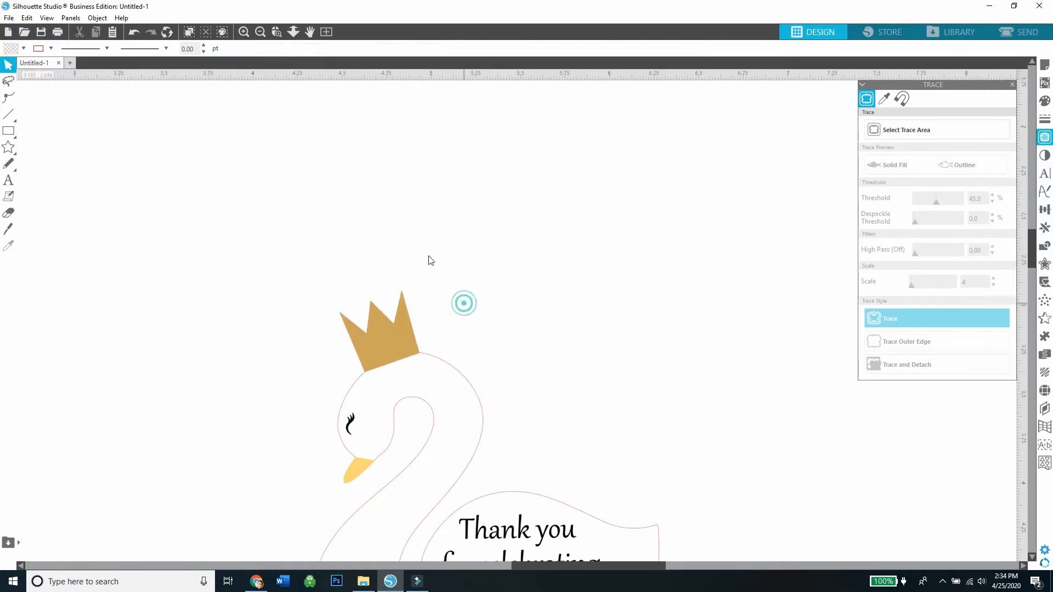
{"action": "left_click", "coordinate": [262, 32]}
{"action": "left_click", "coordinate": [261, 31]}
{"action": "left_click_drag", "start_coordinate": [457, 310], "coordinate": [271, 237]}
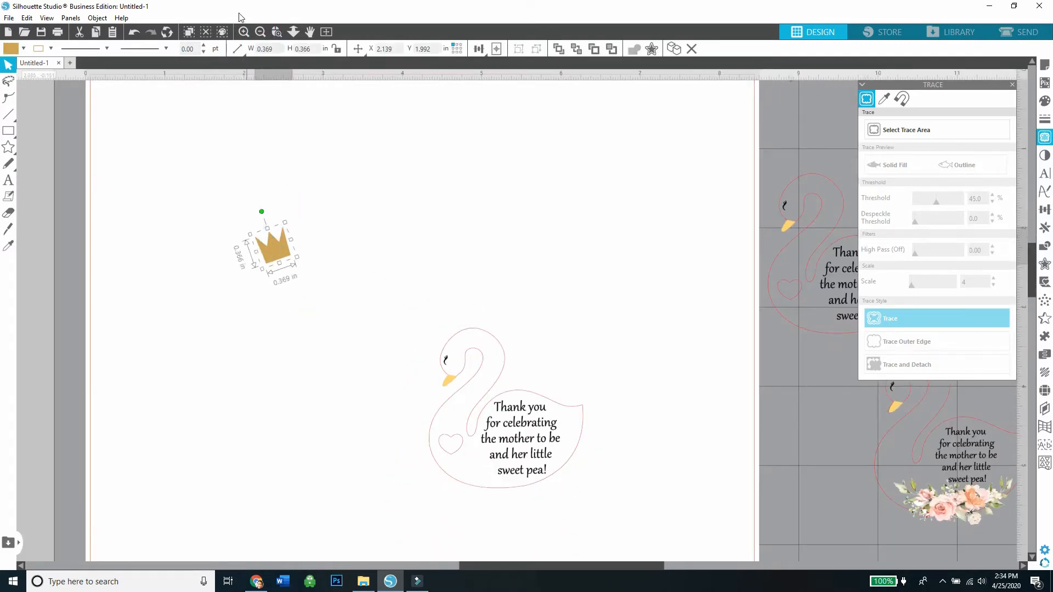
{"action": "left_click", "coordinate": [262, 32]}
{"action": "left_click", "coordinate": [262, 31]}
{"action": "left_click_drag", "start_coordinate": [408, 280], "coordinate": [265, 279]}
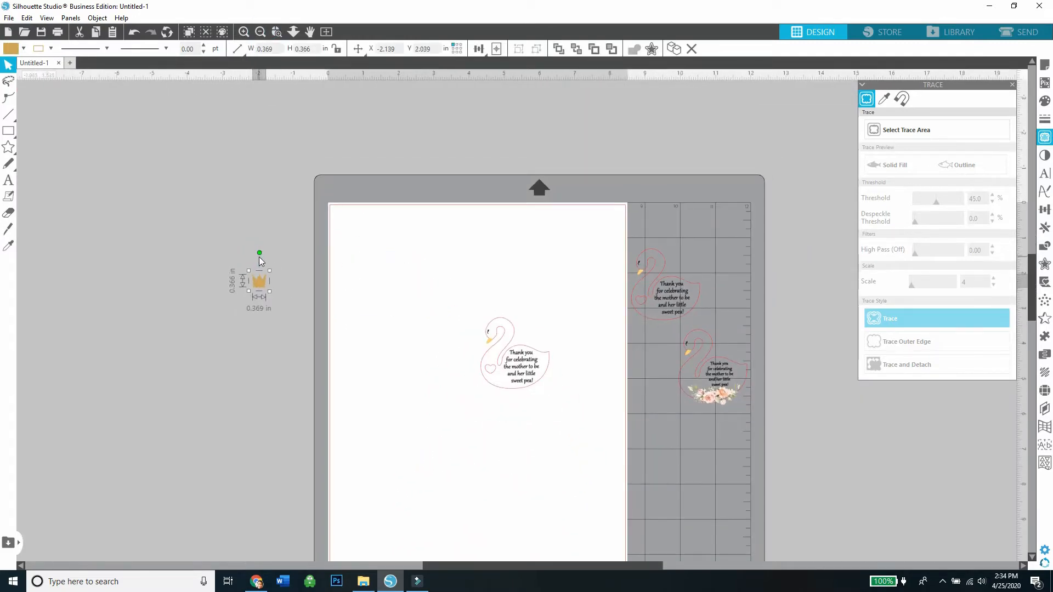
{"action": "left_click", "coordinate": [261, 258]}
{"action": "mouse_move", "coordinate": [522, 365]}
{"action": "left_mouse_down"}
{"action": "mouse_move", "coordinate": [475, 316]}
{"action": "mouse_move", "coordinate": [388, 263]}
{"action": "mouse_move", "coordinate": [393, 277]}
{"action": "left_mouse_up"}
{"action": "left_click", "coordinate": [592, 261]}
Turn on registration marks in the page setup and set their inset to 0.394 in.
{"action": "left_click", "coordinate": [1044, 64]}
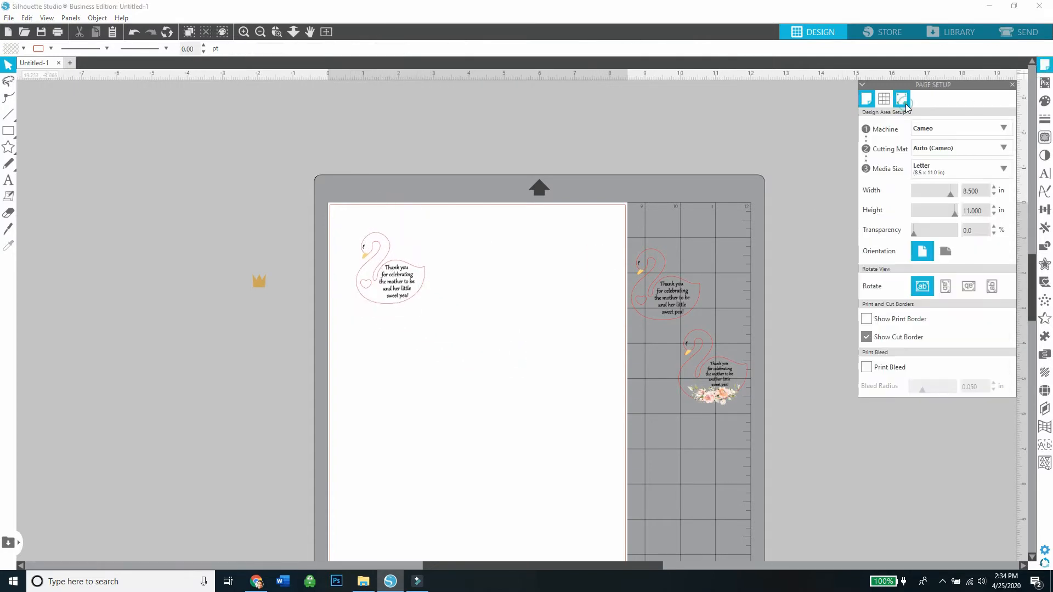
{"action": "left_click", "coordinate": [902, 99]}
{"action": "left_click", "coordinate": [869, 127]}
{"action": "left_click_drag", "start_coordinate": [922, 213], "coordinate": [883, 217]}
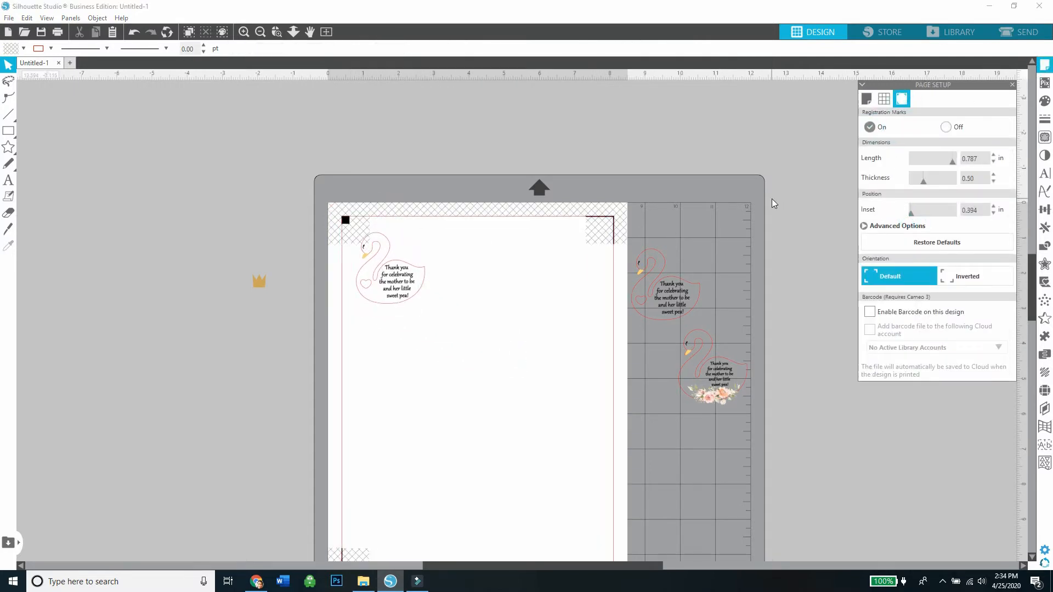
Nudge the first heart tag clear of the registration mark, bring the second heart tag onto the page and rotate it upside down.
{"action": "left_click_drag", "start_coordinate": [394, 292], "coordinate": [391, 289]}
{"action": "left_click_drag", "start_coordinate": [392, 289], "coordinate": [406, 287]}
{"action": "left_click", "coordinate": [529, 294]}
{"action": "left_click_drag", "start_coordinate": [663, 331], "coordinate": [490, 290]}
{"action": "left_click_drag", "start_coordinate": [481, 231], "coordinate": [477, 345]}
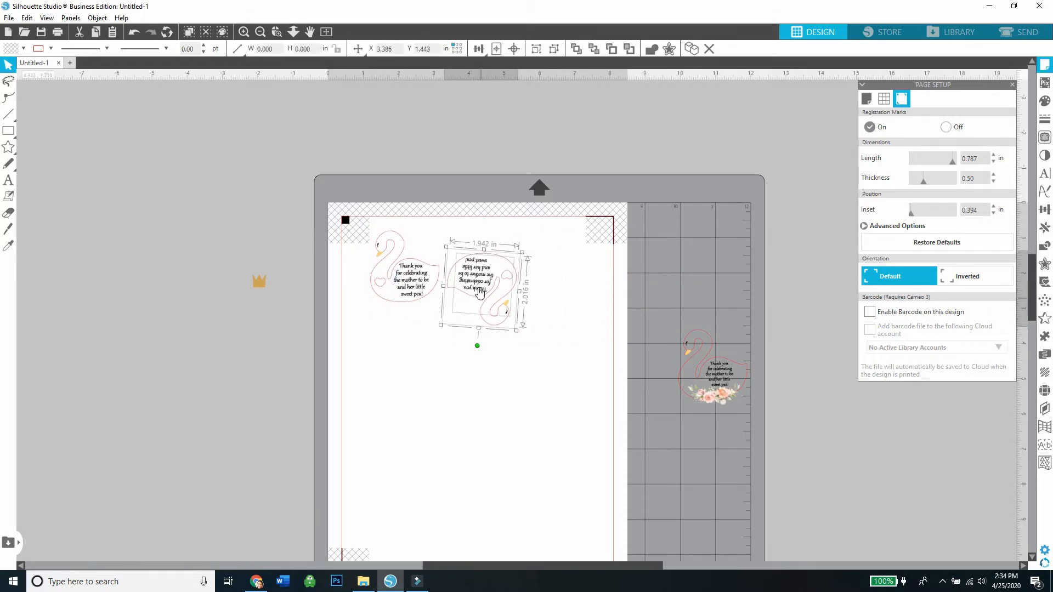
Interlock the upside-down heart swan with the upright one and place the pair in the page's upper-left corner.
{"action": "left_click_drag", "start_coordinate": [474, 288], "coordinate": [404, 218]}
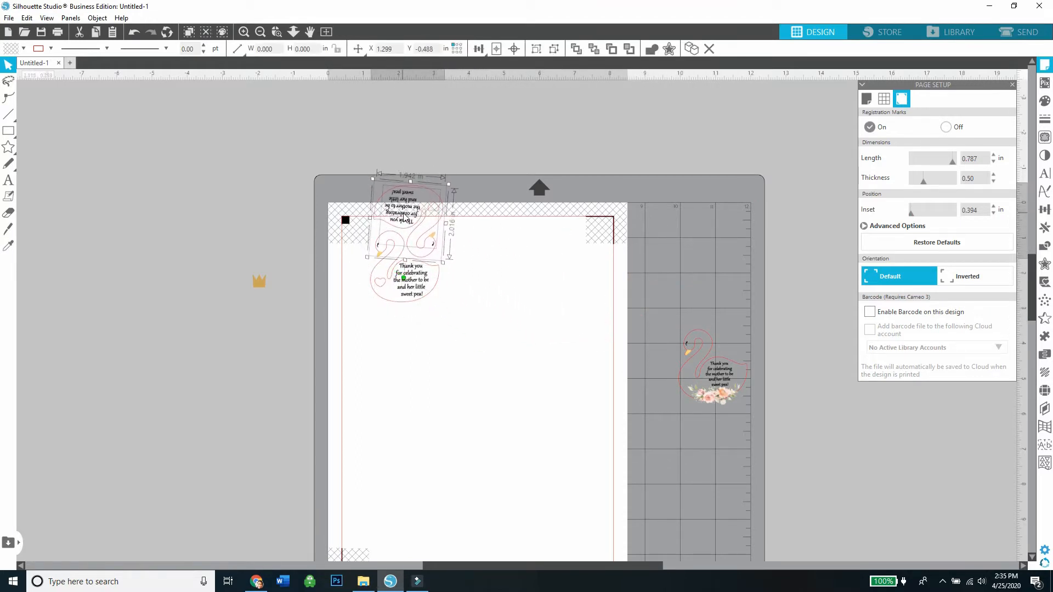
{"action": "left_click_drag", "start_coordinate": [408, 278], "coordinate": [411, 278]}
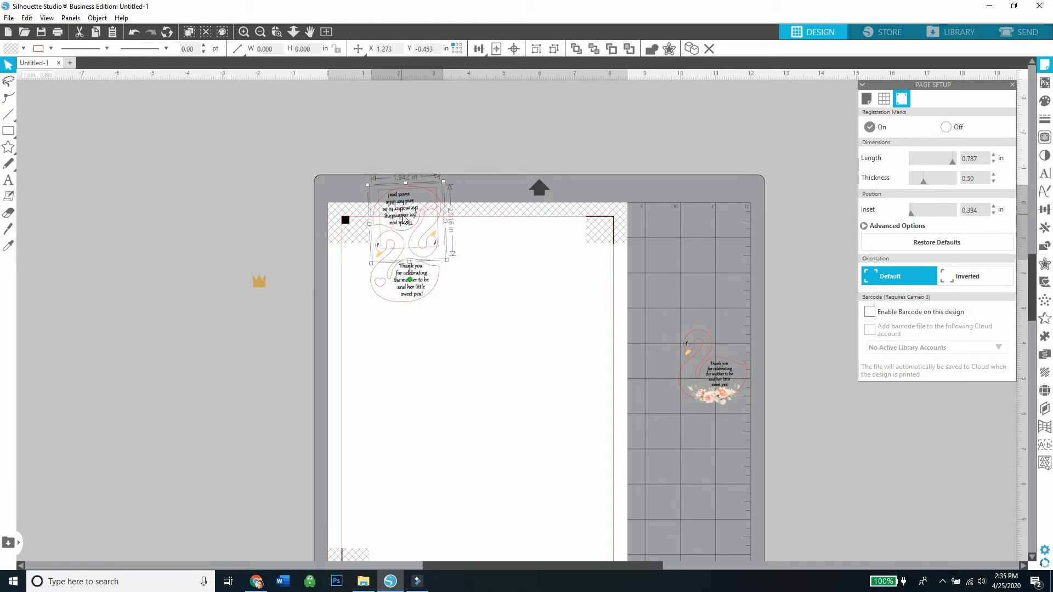
{"action": "left_click", "coordinate": [522, 282]}
{"action": "left_click_drag", "start_coordinate": [486, 316], "coordinate": [395, 240]}
{"action": "left_click", "coordinate": [505, 285]}
Bring the floral swan tag onto the page, duplicate it and rotate one of the two upside down.
{"action": "left_click", "coordinate": [718, 372]}
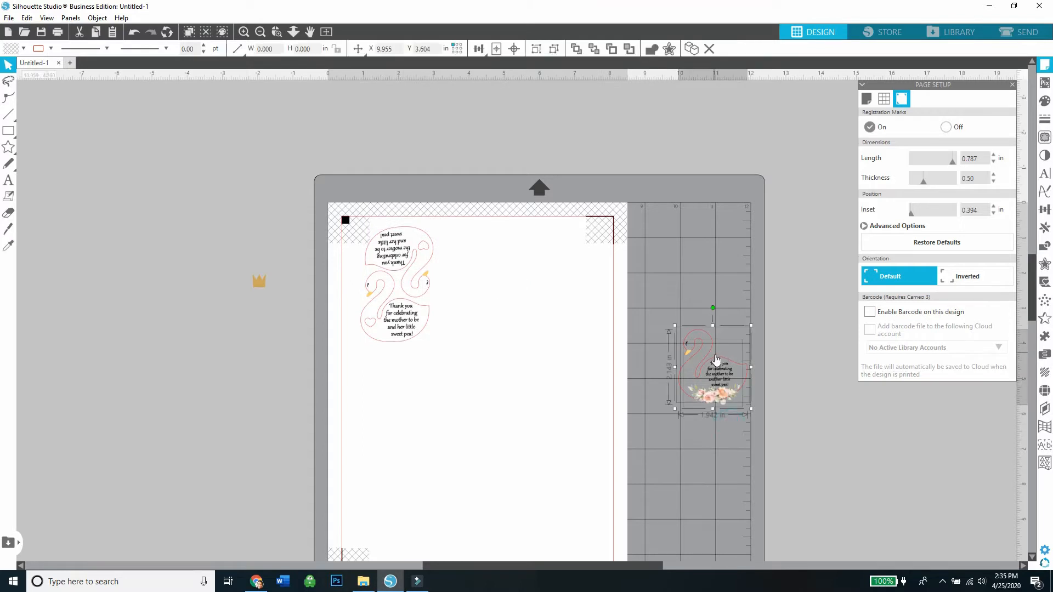
{"action": "left_click_drag", "start_coordinate": [718, 371], "coordinate": [540, 264]}
{"action": "right_click", "coordinate": [487, 295]}
{"action": "left_click", "coordinate": [511, 307]}
{"action": "left_click_drag", "start_coordinate": [535, 202], "coordinate": [534, 323]}
Interlock the two floral swans head to head and place the pair beside the heart pair in the top row.
{"action": "left_click_drag", "start_coordinate": [526, 244], "coordinate": [479, 235]}
{"action": "left_click_drag", "start_coordinate": [501, 355], "coordinate": [475, 252]}
{"action": "left_click", "coordinate": [476, 373]}
{"action": "left_click_drag", "start_coordinate": [495, 382], "coordinate": [417, 242]}
{"action": "left_click", "coordinate": [439, 366]}
{"action": "left_click_drag", "start_coordinate": [443, 373], "coordinate": [476, 220]}
Duplicate the interlocked floral pair and place the copy in the third column of the top row.
{"action": "right_click", "coordinate": [476, 213]}
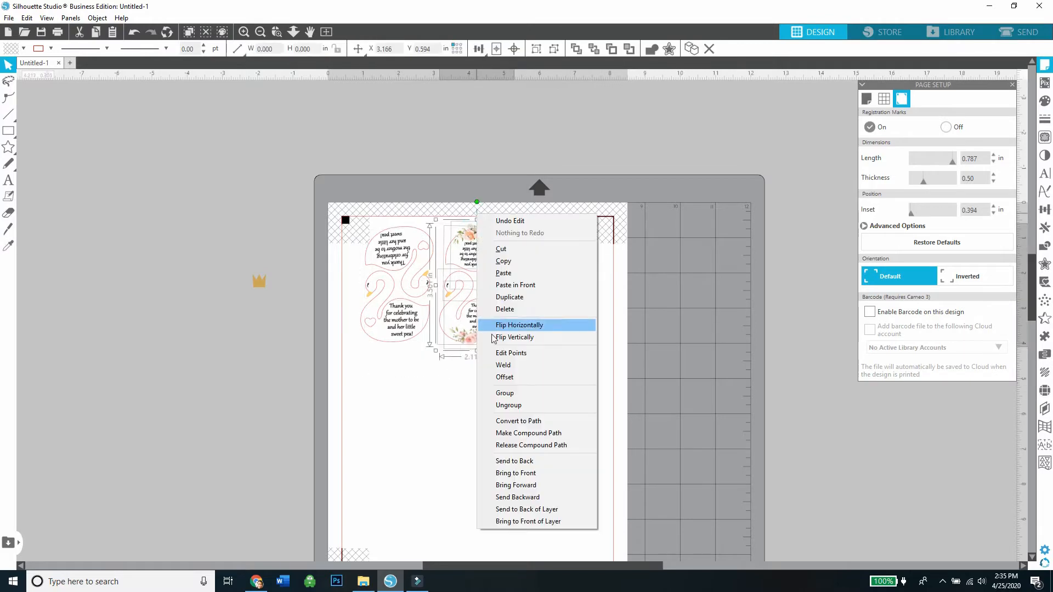
{"action": "left_click", "coordinate": [505, 298]}
{"action": "left_click_drag", "start_coordinate": [489, 317], "coordinate": [555, 316]}
Duplicate the heart pair twice, placing the copies in the first and second columns of the second row.
{"action": "left_click_drag", "start_coordinate": [425, 364], "coordinate": [478, 416]}
{"action": "right_click", "coordinate": [385, 216]}
{"action": "left_click", "coordinate": [413, 298]}
{"action": "right_click", "coordinate": [391, 393]}
{"action": "left_click", "coordinate": [416, 164]}
Duplicate the third-column floral pair and place the copy directly beneath it in the second row.
{"action": "right_click", "coordinate": [557, 254]}
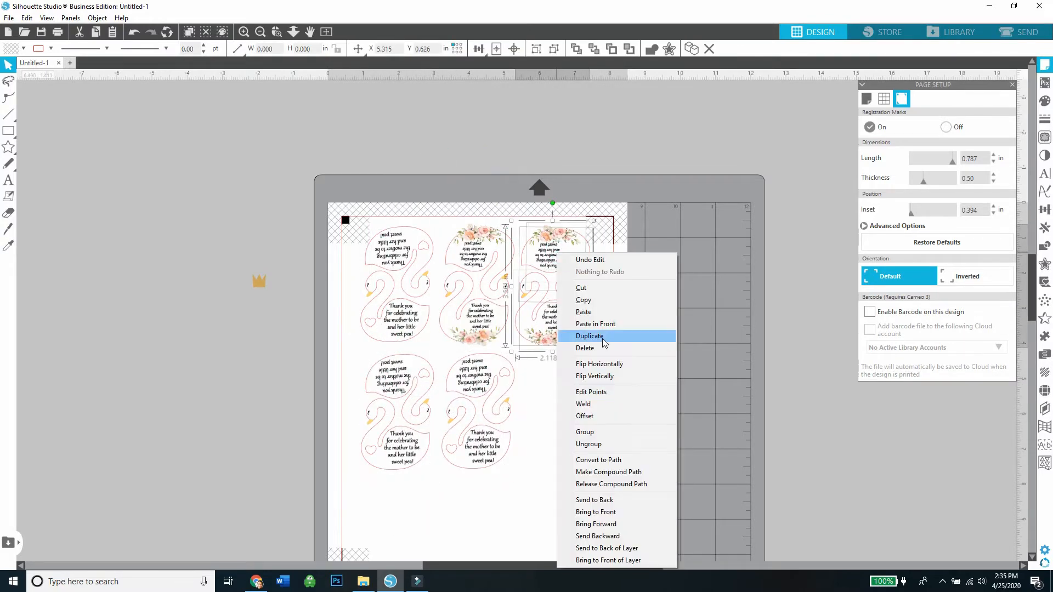
{"action": "left_click", "coordinate": [603, 340]}
{"action": "left_click_drag", "start_coordinate": [565, 276], "coordinate": [560, 388]}
{"action": "left_click", "coordinate": [651, 384]}
Shift the first column's heart pairs upward and place another heart pair beneath them in the third row.
{"action": "scroll", "coordinate": [493, 405], "scroll_direction": "down", "scroll_amount": 2}
{"action": "left_click_drag", "start_coordinate": [405, 422], "coordinate": [385, 287]}
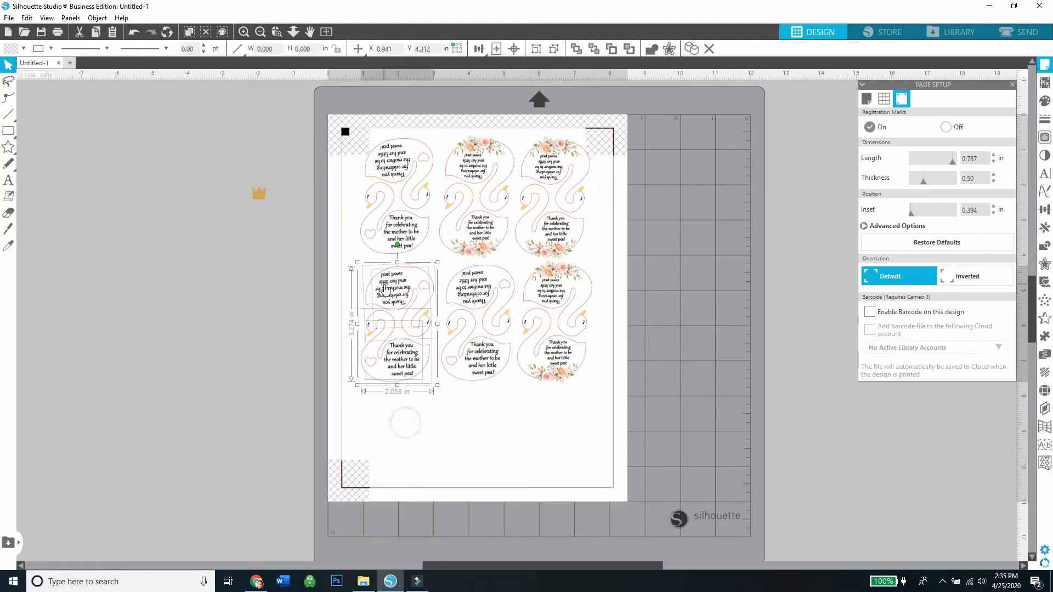
{"action": "left_click_drag", "start_coordinate": [393, 354], "coordinate": [240, 415]}
{"action": "left_click_drag", "start_coordinate": [392, 409], "coordinate": [397, 220]}
{"action": "left_click_drag", "start_coordinate": [392, 405], "coordinate": [384, 290]}
{"action": "left_click_drag", "start_coordinate": [393, 342], "coordinate": [392, 338]}
{"action": "left_click_drag", "start_coordinate": [255, 466], "coordinate": [384, 380]}
Shift the swan pairs in the second and third columns upward to free space for a third row.
{"action": "left_click_drag", "start_coordinate": [479, 408], "coordinate": [473, 294]}
{"action": "left_click_drag", "start_coordinate": [474, 291], "coordinate": [472, 285]}
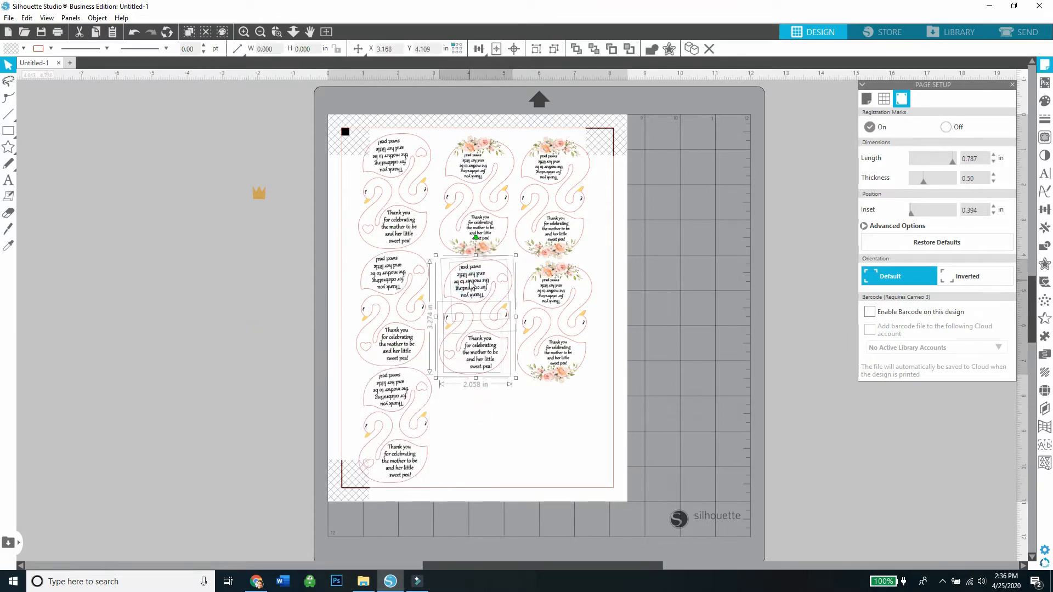
{"action": "left_click_drag", "start_coordinate": [476, 390], "coordinate": [469, 154]}
{"action": "left_click_drag", "start_coordinate": [557, 427], "coordinate": [548, 279]}
{"action": "left_click_drag", "start_coordinate": [548, 277], "coordinate": [547, 276]}
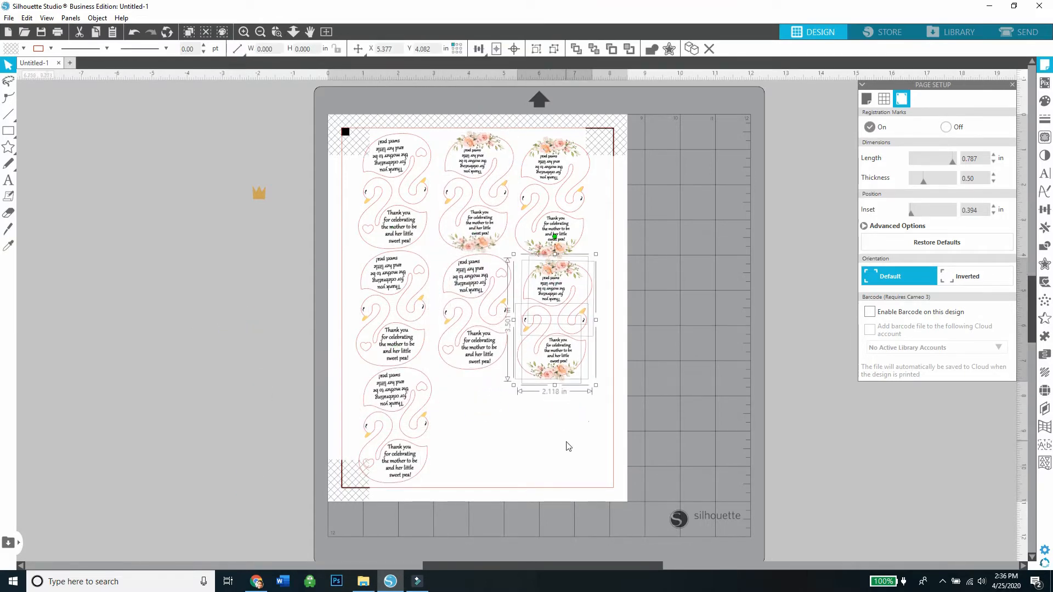
{"action": "left_click_drag", "start_coordinate": [567, 438], "coordinate": [549, 153]}
Duplicate the second-row heart and floral pairs of the second and third columns and place the copies in the third row.
{"action": "left_click_drag", "start_coordinate": [557, 400], "coordinate": [494, 286]}
{"action": "left_click_drag", "start_coordinate": [578, 416], "coordinate": [497, 398]}
{"action": "right_click", "coordinate": [469, 262]}
{"action": "left_click", "coordinate": [475, 327]}
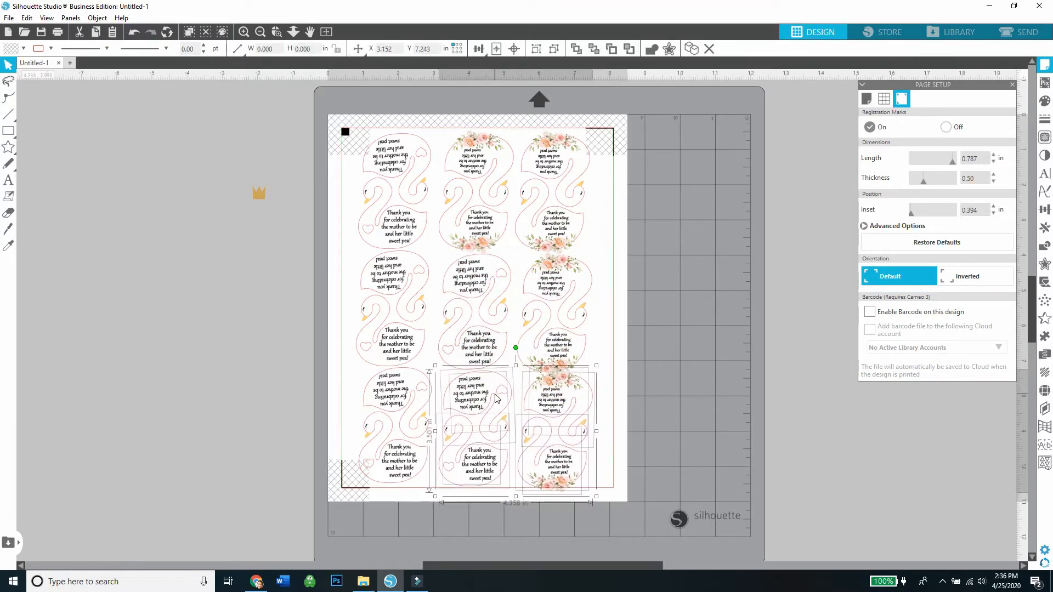
{"action": "left_click", "coordinate": [601, 406]}
Adjust the third-row floral pair, nudging its lower tag up to fit inside the cut border.
{"action": "left_click_drag", "start_coordinate": [566, 351], "coordinate": [570, 380]}
{"action": "left_click", "coordinate": [610, 362]}
{"action": "left_click", "coordinate": [634, 364]}
{"action": "left_click_drag", "start_coordinate": [579, 469], "coordinate": [574, 465]}
{"action": "left_click", "coordinate": [677, 455]}
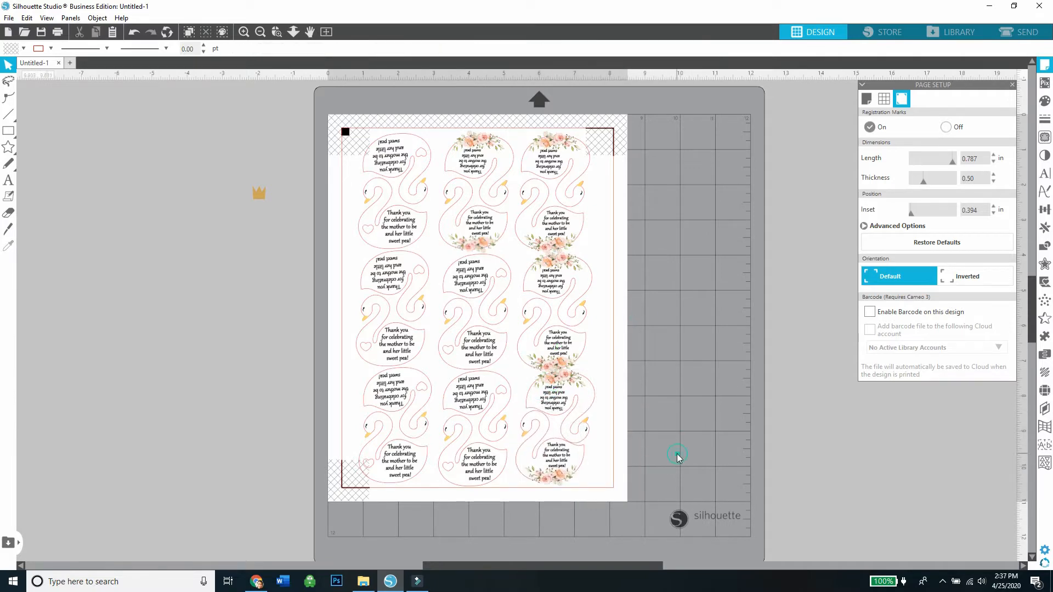
Nudge the lower floral tags of the first two rows and the lower heart tag of the third row's middle pair for better spacing.
{"action": "left_click_drag", "start_coordinate": [571, 342], "coordinate": [568, 339]}
{"action": "left_click", "coordinate": [608, 240]}
{"action": "left_click_drag", "start_coordinate": [568, 228], "coordinate": [564, 225]}
{"action": "left_click", "coordinate": [630, 247]}
{"action": "left_click_drag", "start_coordinate": [489, 472], "coordinate": [471, 289]}
{"action": "left_click", "coordinate": [515, 516]}
{"action": "left_click", "coordinate": [730, 259]}
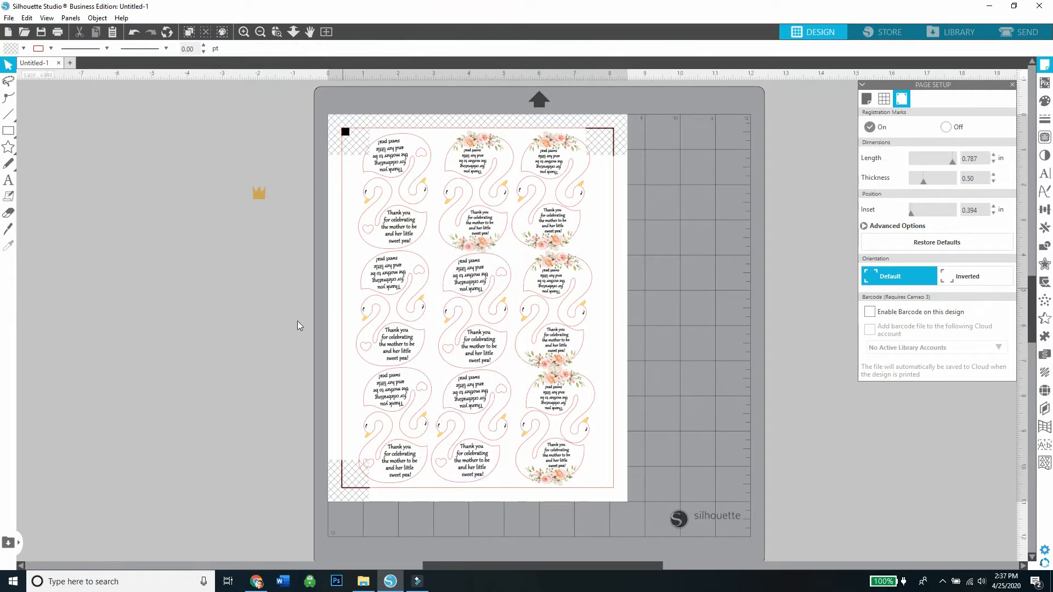
Print the current page of tags on the MF632C/634C printer.
{"action": "left_click", "coordinate": [59, 33]}
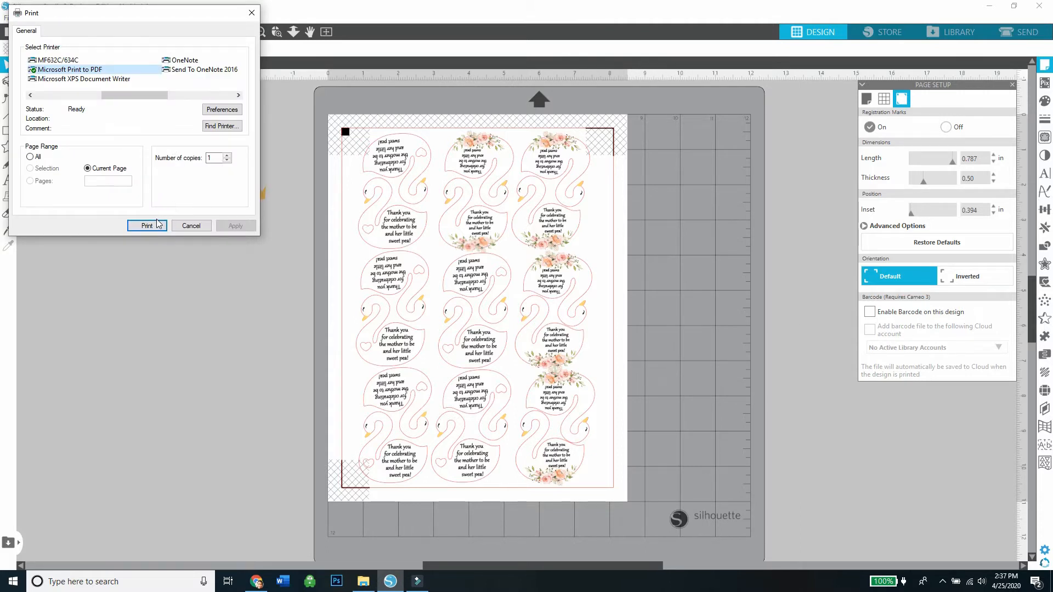
{"action": "left_click", "coordinate": [87, 61]}
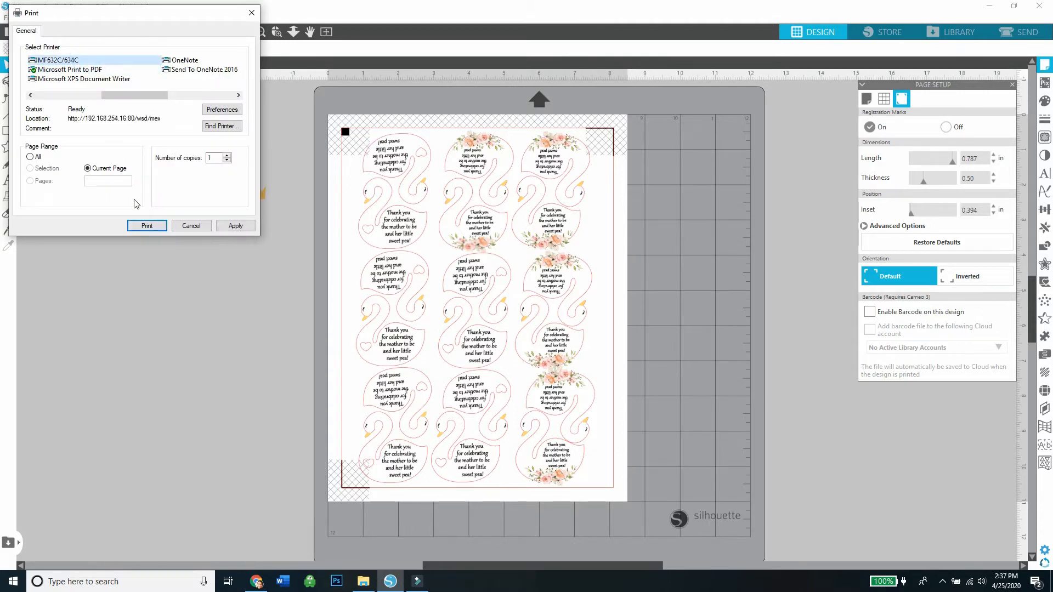
{"action": "left_click", "coordinate": [147, 226]}
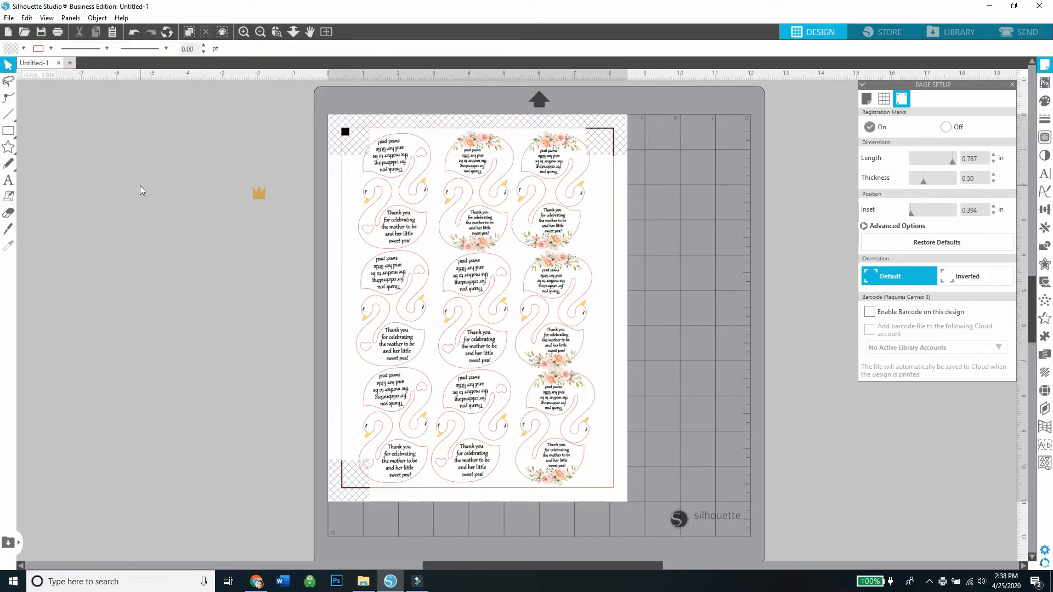
Copy the spare gold crown beside the page and paste it into a new document.
{"action": "right_click", "coordinate": [258, 195]}
{"action": "left_click", "coordinate": [219, 189]}
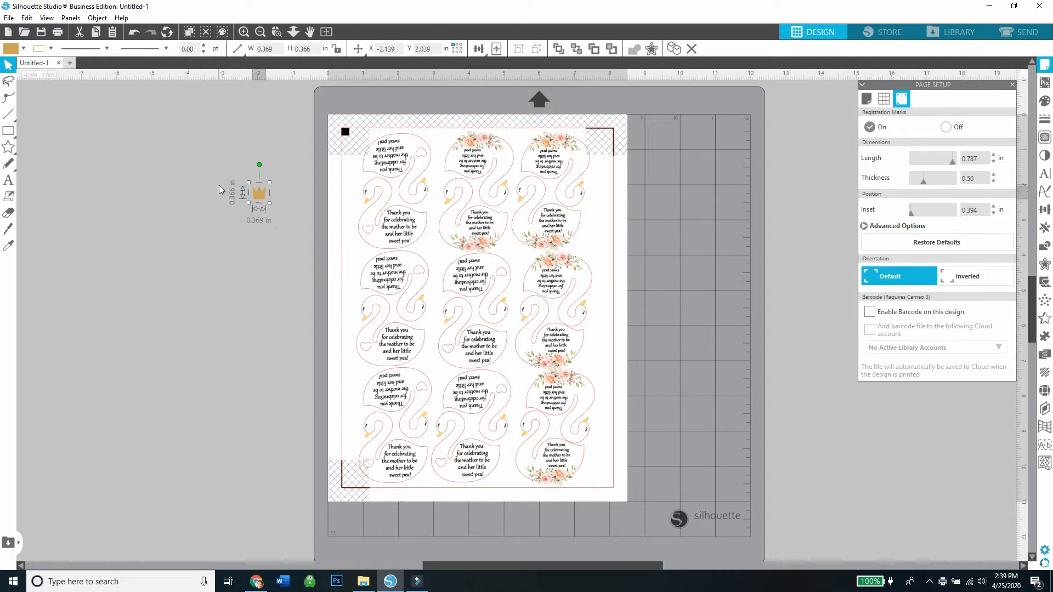
{"action": "left_click", "coordinate": [70, 63]}
{"action": "right_click", "coordinate": [199, 153]}
{"action": "left_click", "coordinate": [301, 197]}
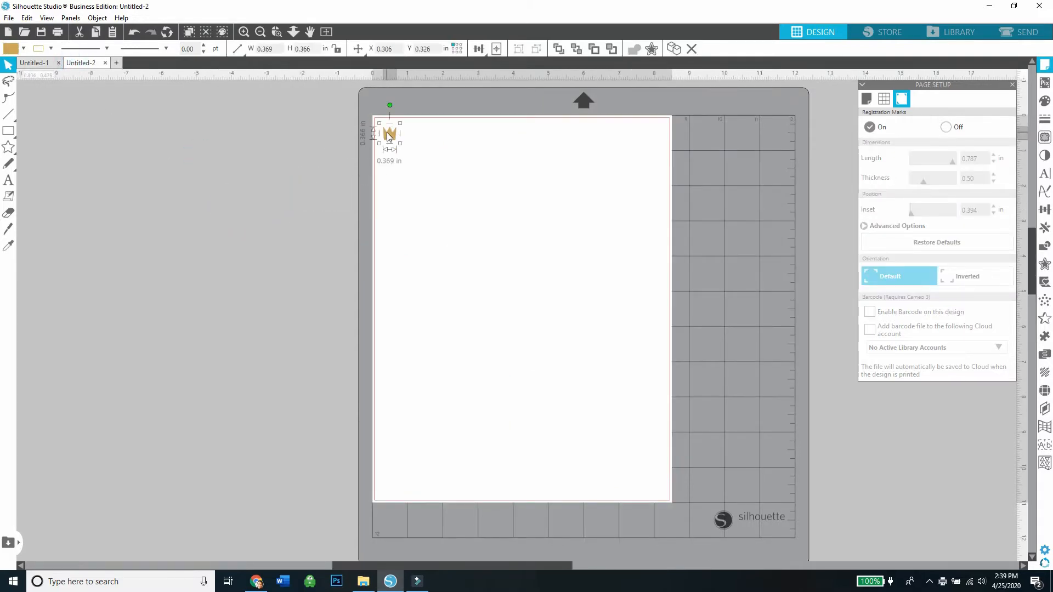
Duplicate the crown repeatedly to build a row of six crowns along the page's upper edge.
{"action": "right_click", "coordinate": [387, 133]}
{"action": "left_click", "coordinate": [439, 209]}
{"action": "right_click", "coordinate": [407, 133]}
{"action": "left_click_drag", "start_coordinate": [391, 134], "coordinate": [421, 133]}
{"action": "left_click", "coordinate": [423, 214]}
{"action": "right_click", "coordinate": [406, 130]}
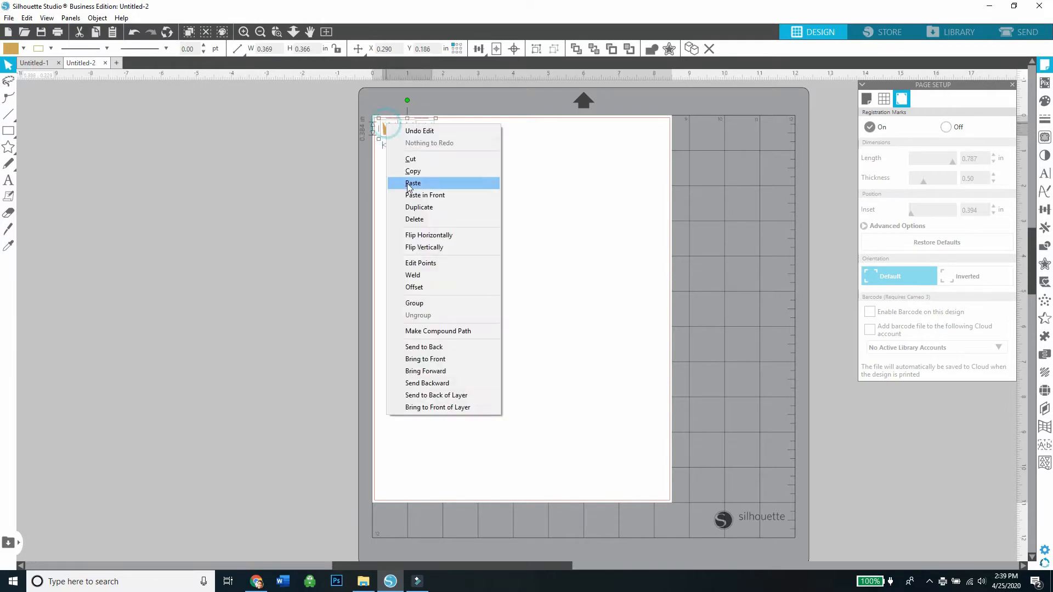
{"action": "left_click", "coordinate": [410, 207]}
Duplicate the row of six crowns, place the copies at its end, and even out the spacing of individual crowns.
{"action": "key", "text": "ctrl+a"}
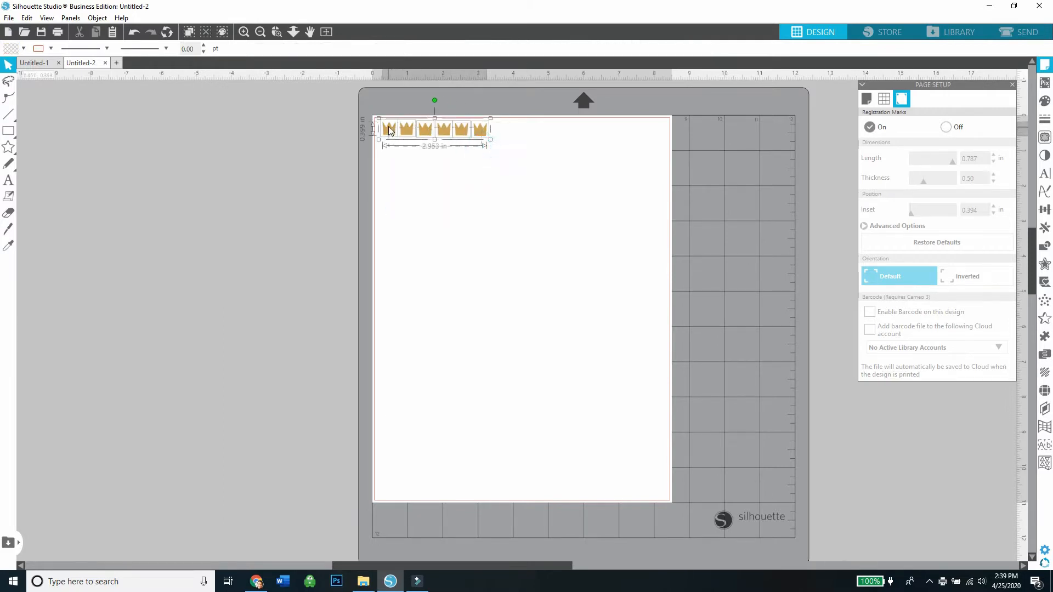
{"action": "right_click", "coordinate": [384, 126]}
{"action": "left_click", "coordinate": [411, 207]}
{"action": "left_click_drag", "start_coordinate": [391, 135], "coordinate": [498, 137]}
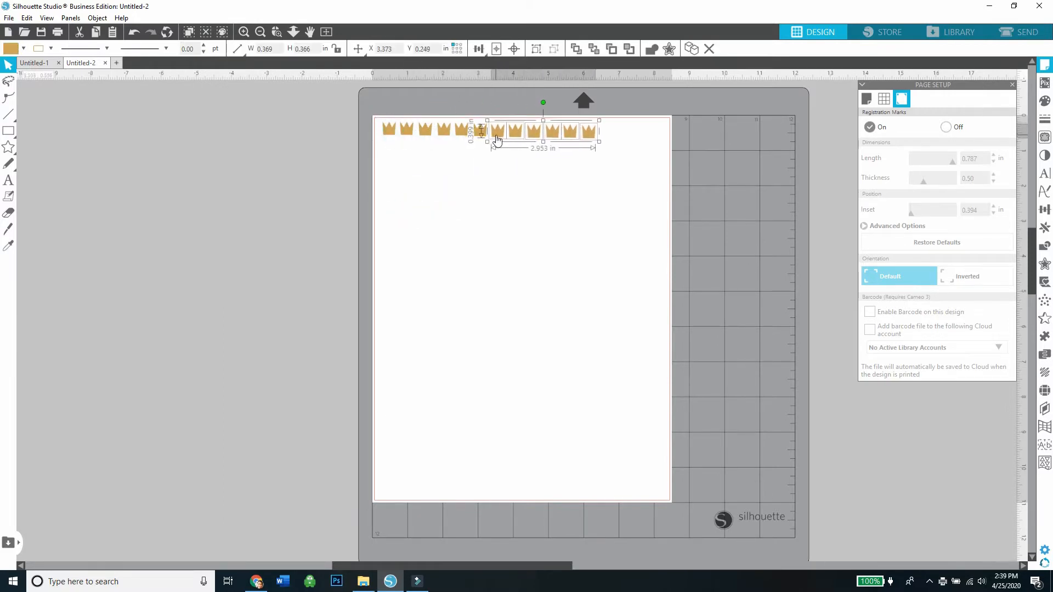
{"action": "left_click", "coordinate": [558, 121]}
{"action": "left_click", "coordinate": [584, 143]}
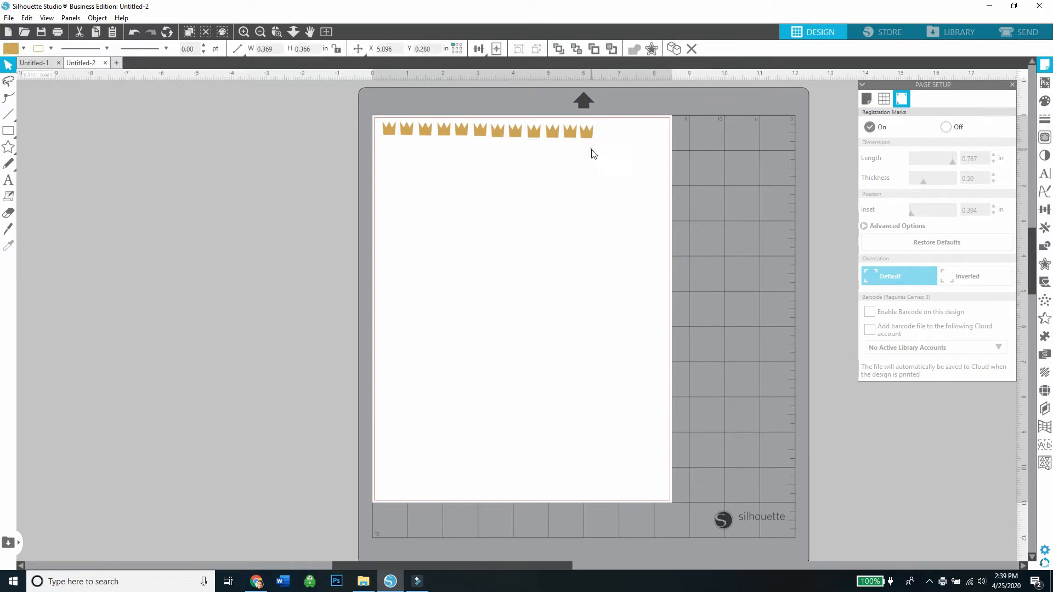
{"action": "left_click_drag", "start_coordinate": [592, 150], "coordinate": [483, 131]}
{"action": "left_click", "coordinate": [494, 175]}
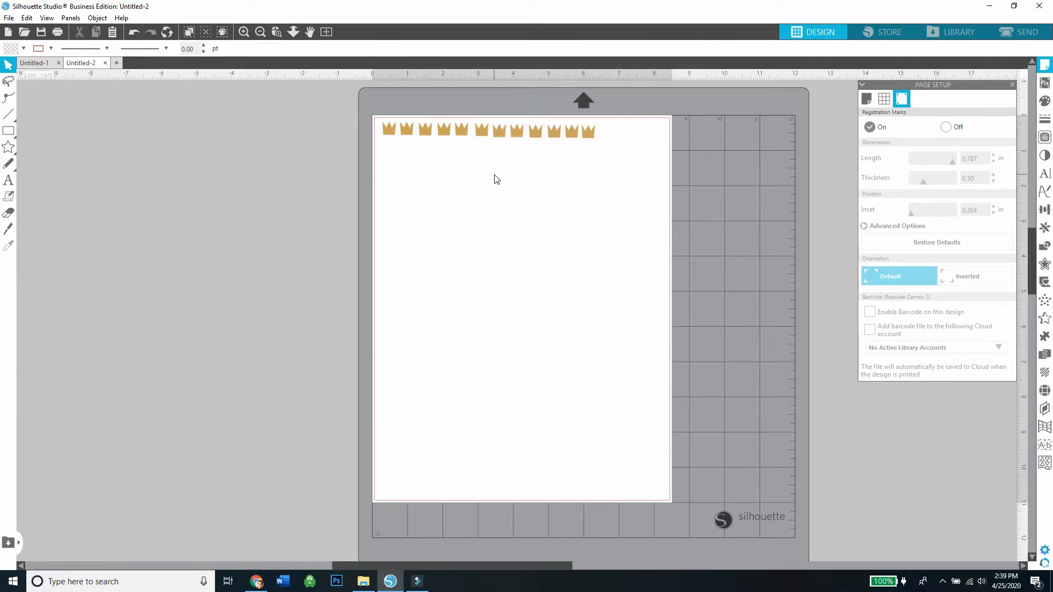
Return to the swan tag document and move the first column's printed text and beaks off the page, leaving the cut outlines.
{"action": "left_click", "coordinate": [31, 64]}
{"action": "left_click_drag", "start_coordinate": [392, 167], "coordinate": [264, 266]}
{"action": "left_click_drag", "start_coordinate": [400, 233], "coordinate": [262, 276]}
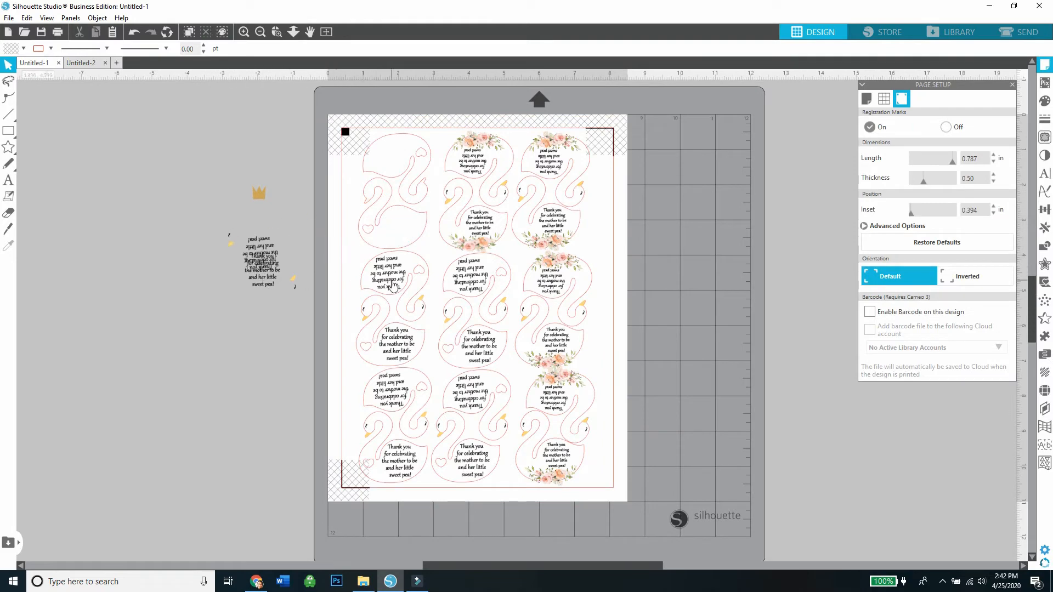
{"action": "left_click_drag", "start_coordinate": [392, 357], "coordinate": [265, 298]}
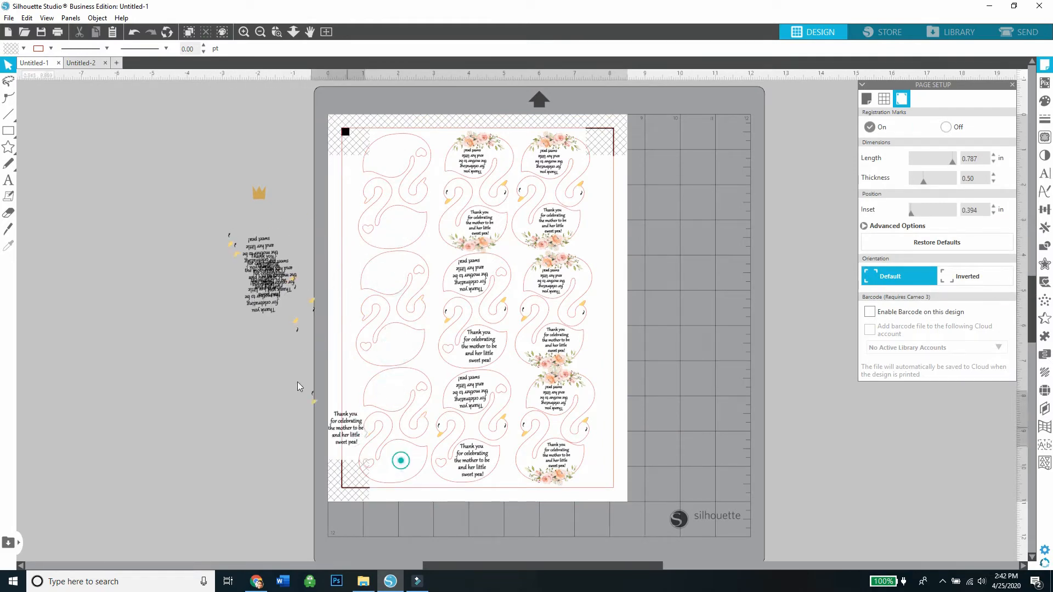
{"action": "left_click_drag", "start_coordinate": [463, 467], "coordinate": [255, 331]}
Move the remaining printed text, beaks and florals of the second and third rows off the page, leaving the swan outlines.
{"action": "left_click_drag", "start_coordinate": [464, 398], "coordinate": [689, 347]}
{"action": "left_click_drag", "start_coordinate": [557, 393], "coordinate": [646, 366]}
{"action": "left_click_drag", "start_coordinate": [550, 456], "coordinate": [654, 386]}
{"action": "left_click_drag", "start_coordinate": [559, 352], "coordinate": [731, 352]}
{"action": "left_click_drag", "start_coordinate": [646, 366], "coordinate": [691, 387]}
{"action": "left_click_drag", "start_coordinate": [565, 291], "coordinate": [690, 318]}
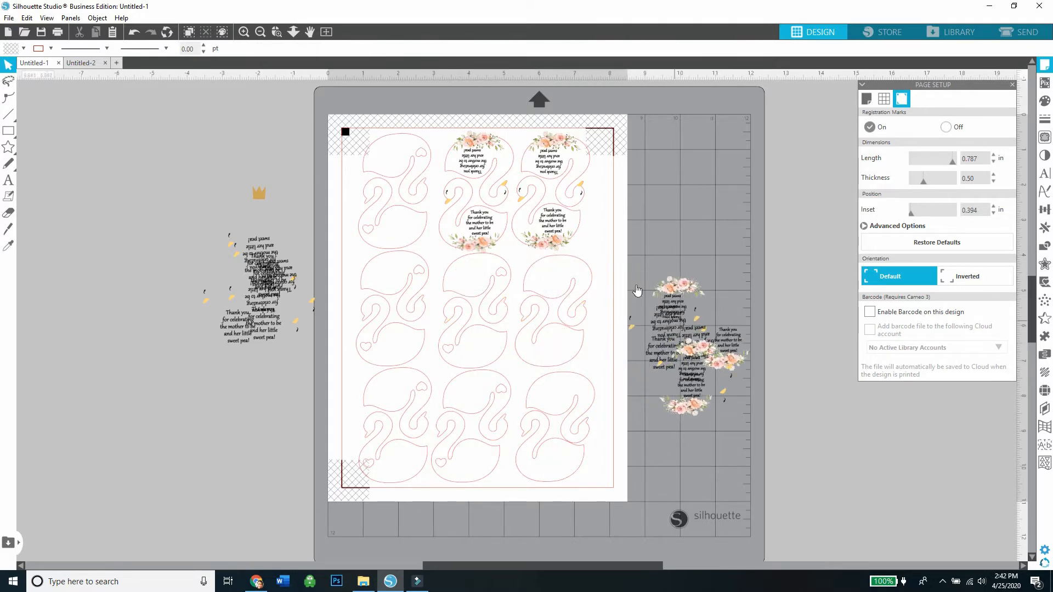
Move the first row's floral artwork off the page and shift the moved text artwork away from the page edge.
{"action": "left_click_drag", "start_coordinate": [470, 235], "coordinate": [693, 257]}
{"action": "left_click_drag", "start_coordinate": [548, 146], "coordinate": [677, 193]}
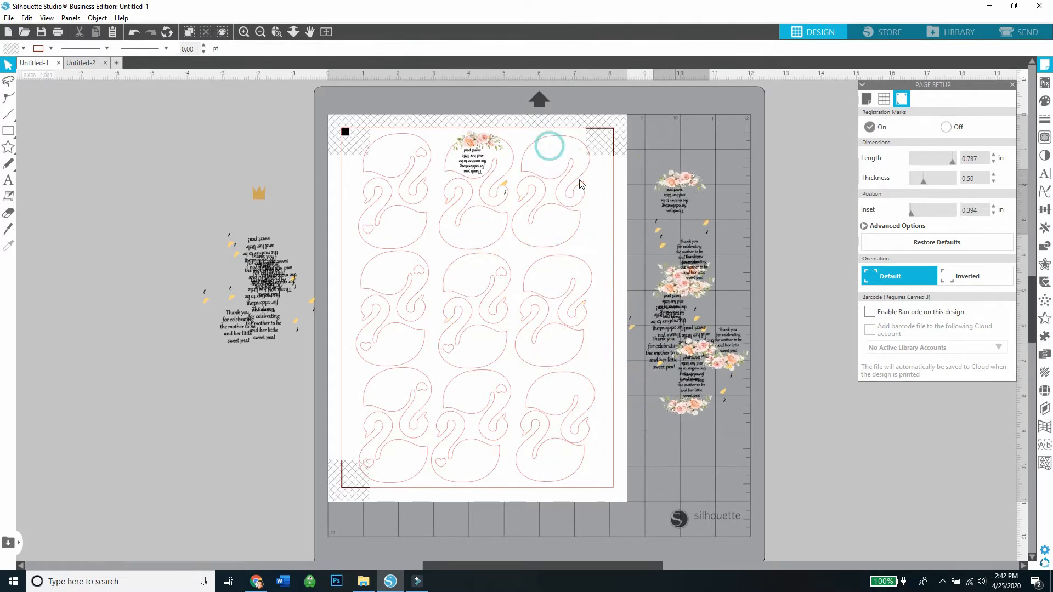
{"action": "left_click_drag", "start_coordinate": [471, 151], "coordinate": [677, 179]}
{"action": "left_click_drag", "start_coordinate": [662, 333], "coordinate": [679, 331]}
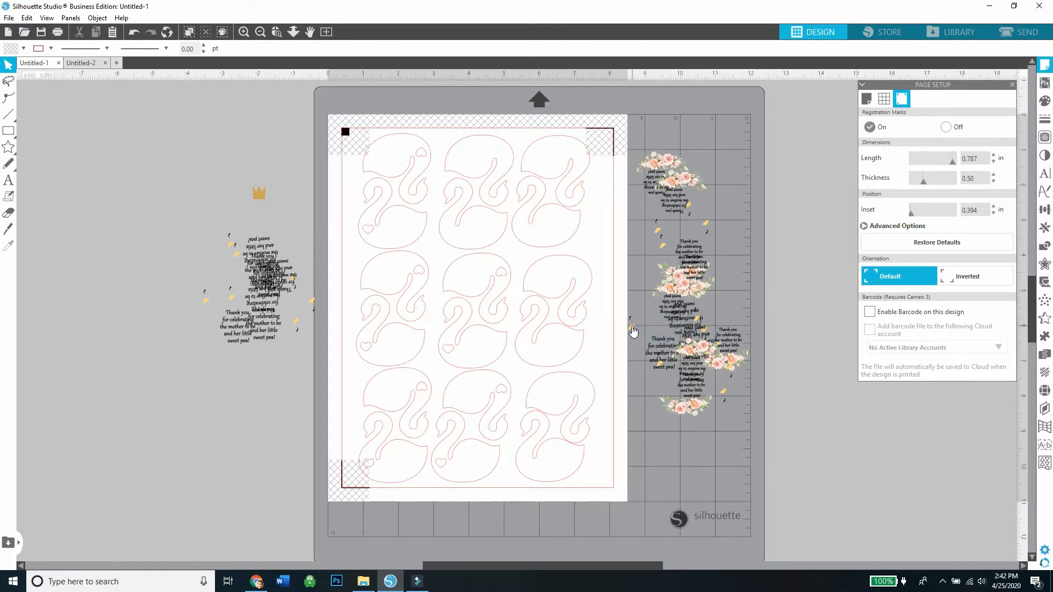
Open the cut settings and set the material to Cardstock, Textured - Heavy (80lb).
{"action": "left_click", "coordinate": [1003, 32]}
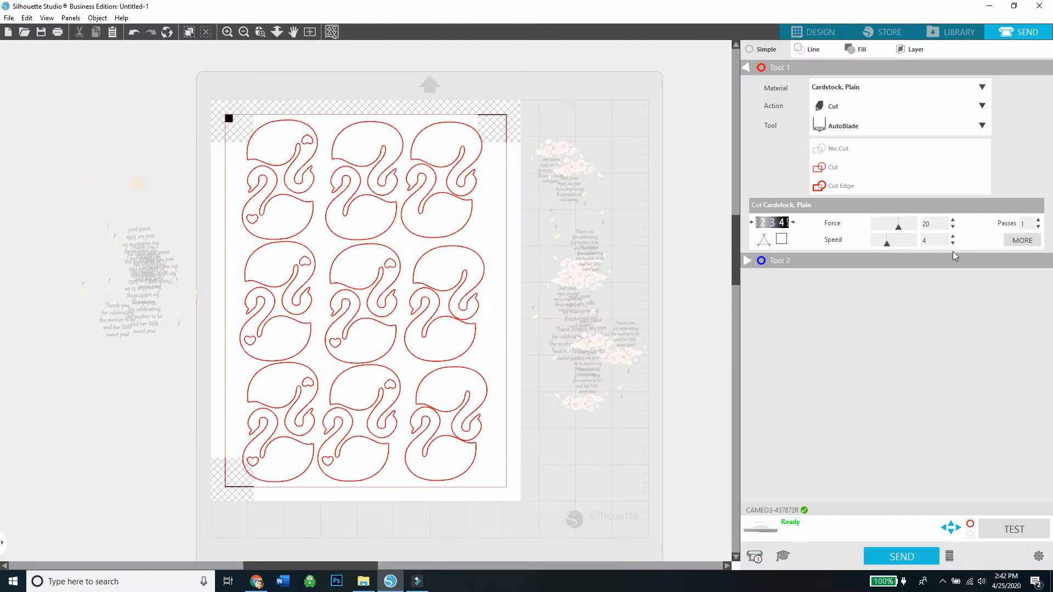
{"action": "left_click", "coordinate": [982, 87]}
{"action": "left_click", "coordinate": [867, 201]}
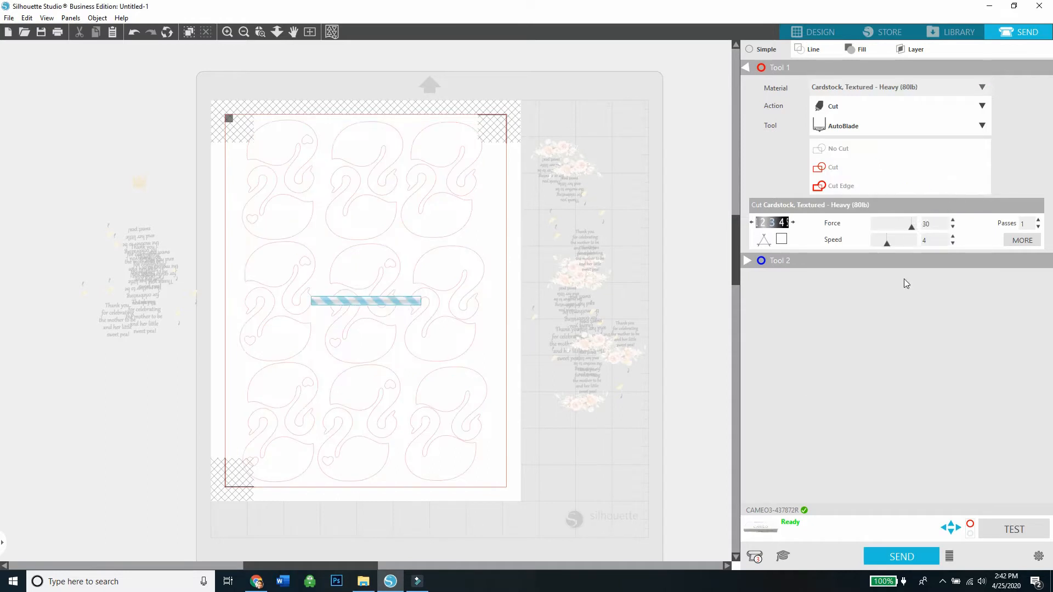